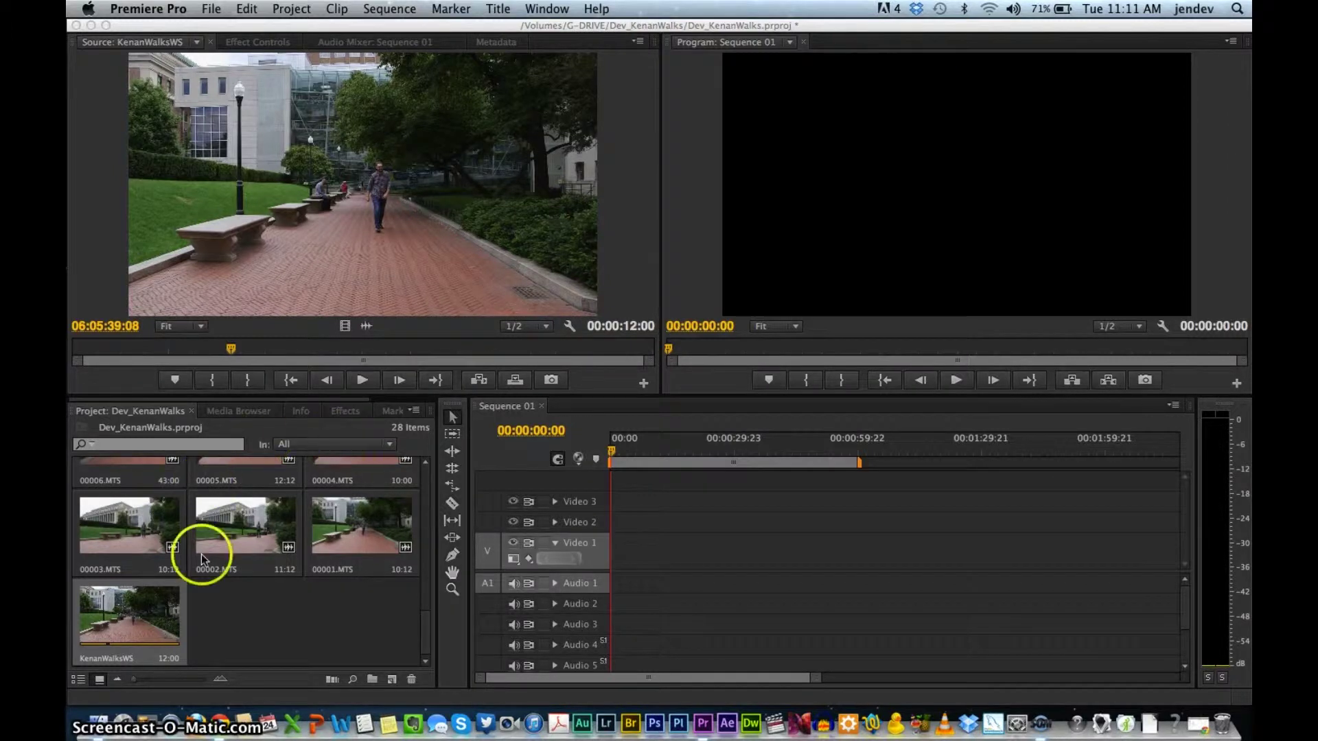
# Open the PRIVATE folder's clips in their own bin window, then close it
pyautogui.scroll(8, 262, 604)
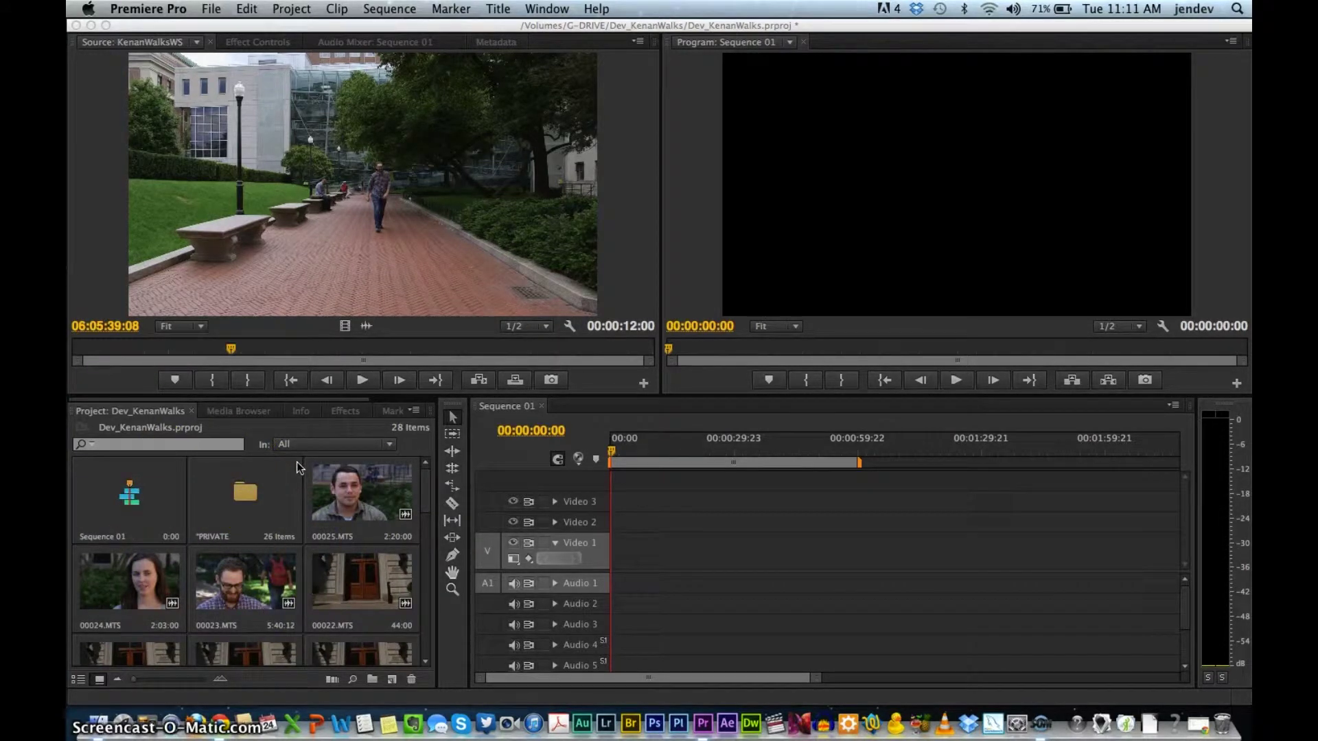
pyautogui.doubleClick(272, 487)
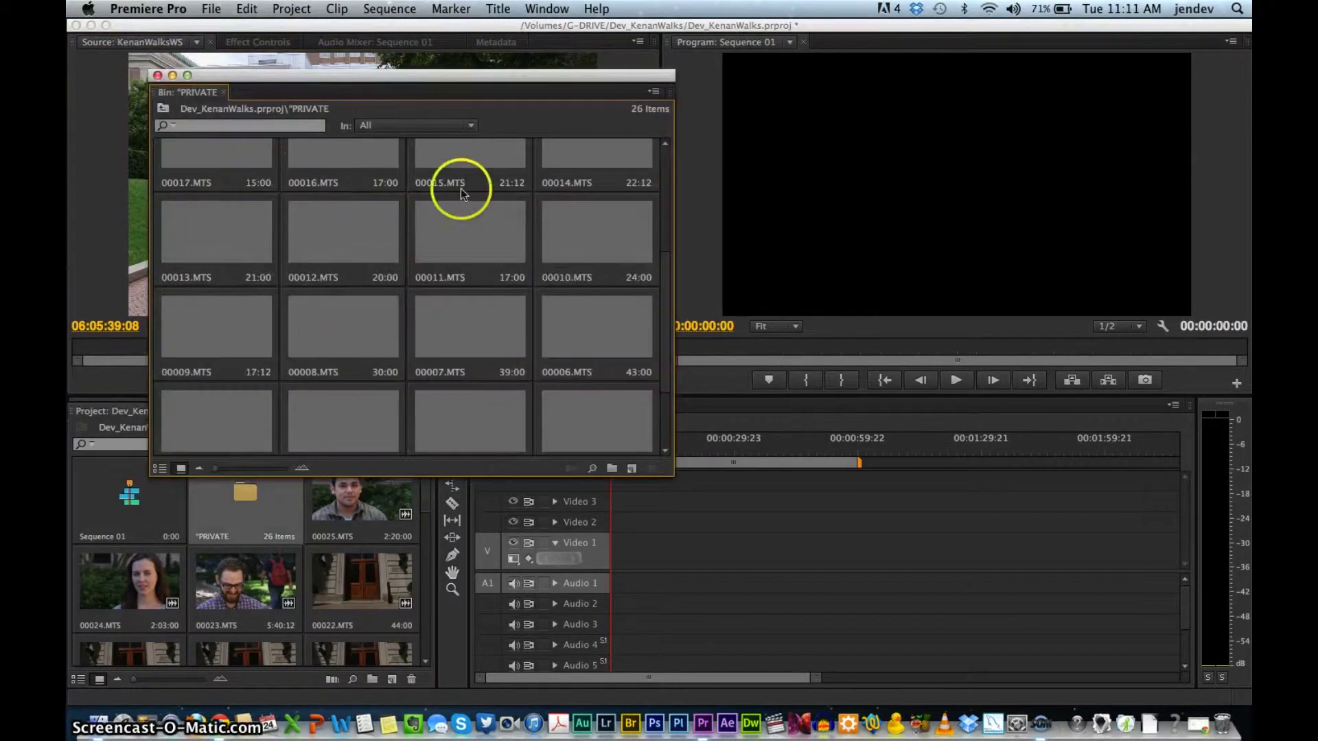
pyautogui.click(157, 75)
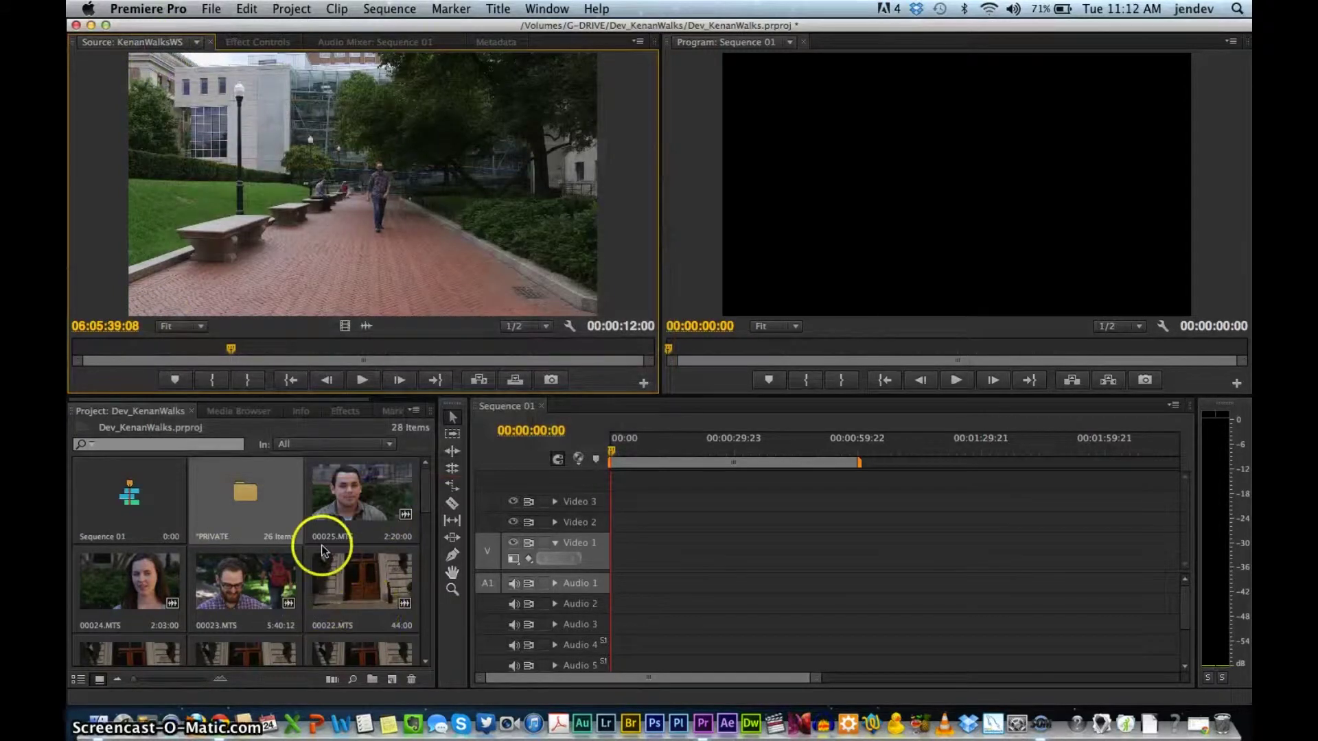
# Browse through the clips in the Project panel
pyautogui.scroll(-5, 324, 542)
pyautogui.scroll(5, 324, 542)
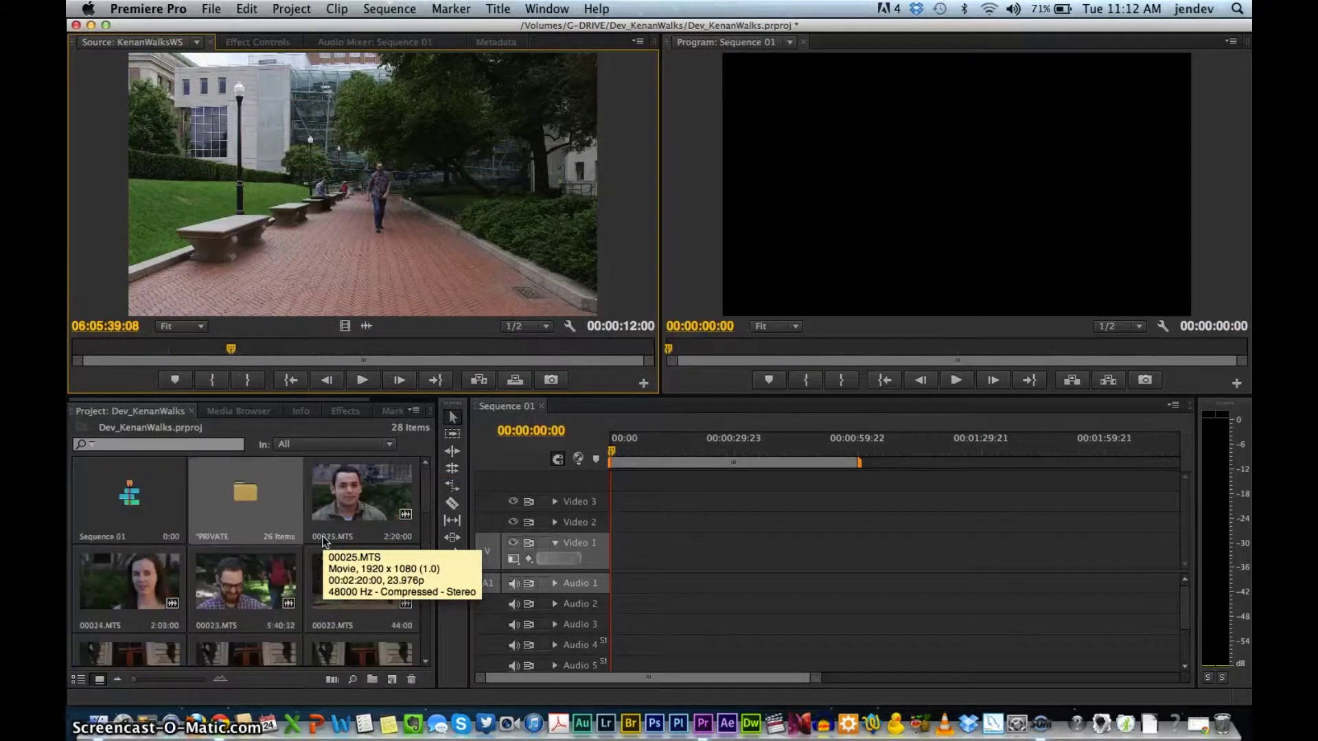
pyautogui.click(157, 487)
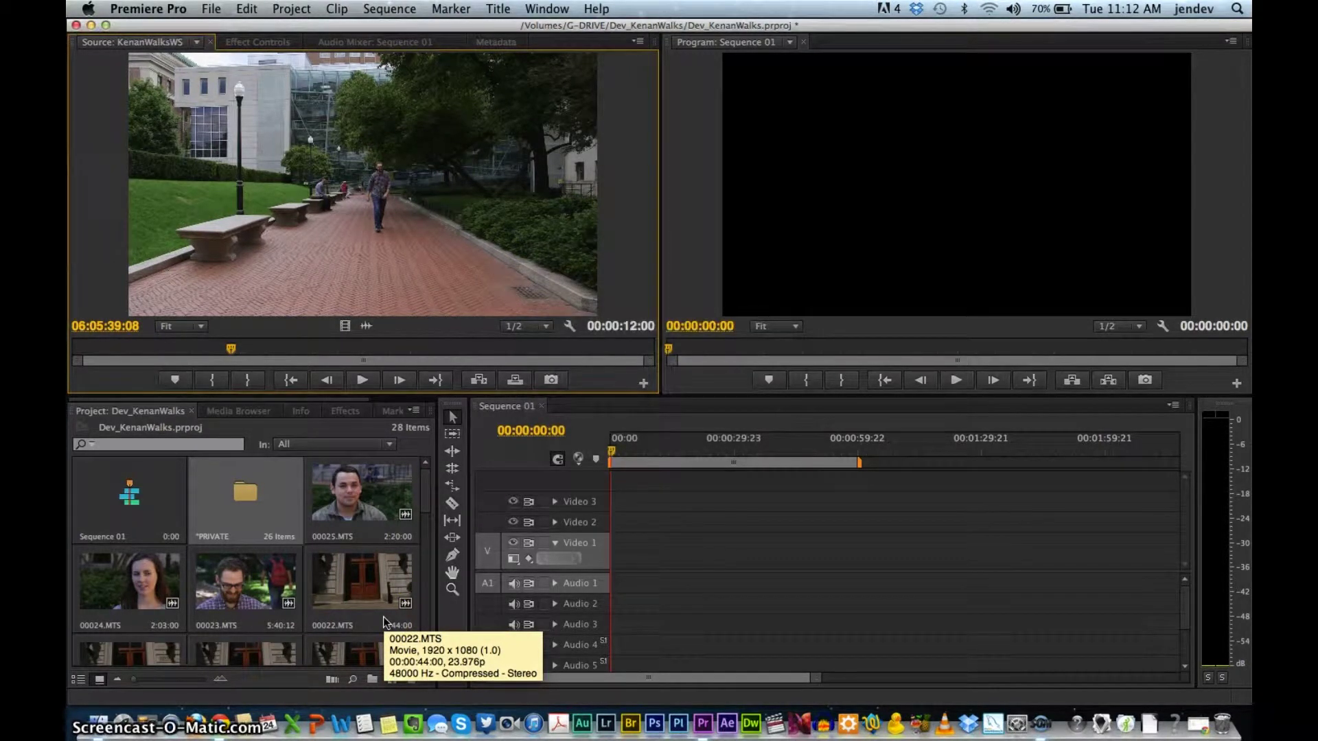
pyautogui.click(147, 519)
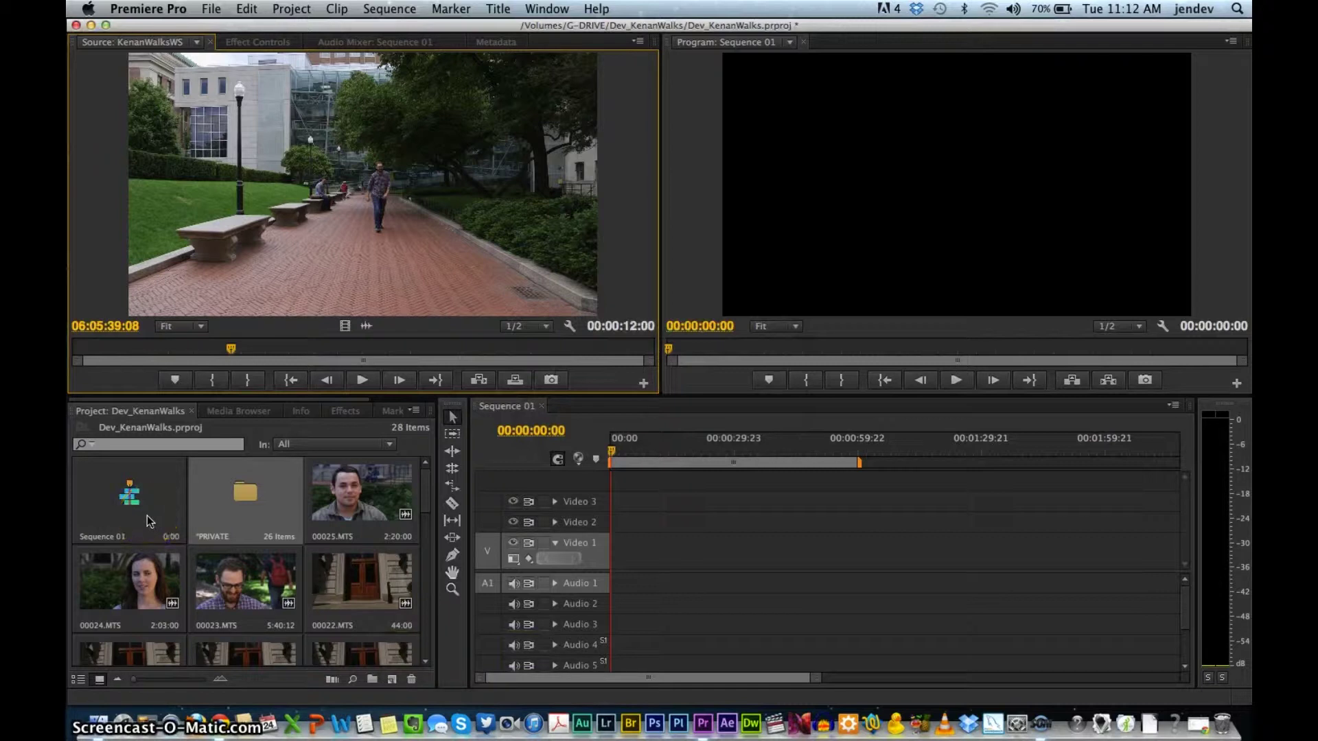
pyautogui.click(386, 220)
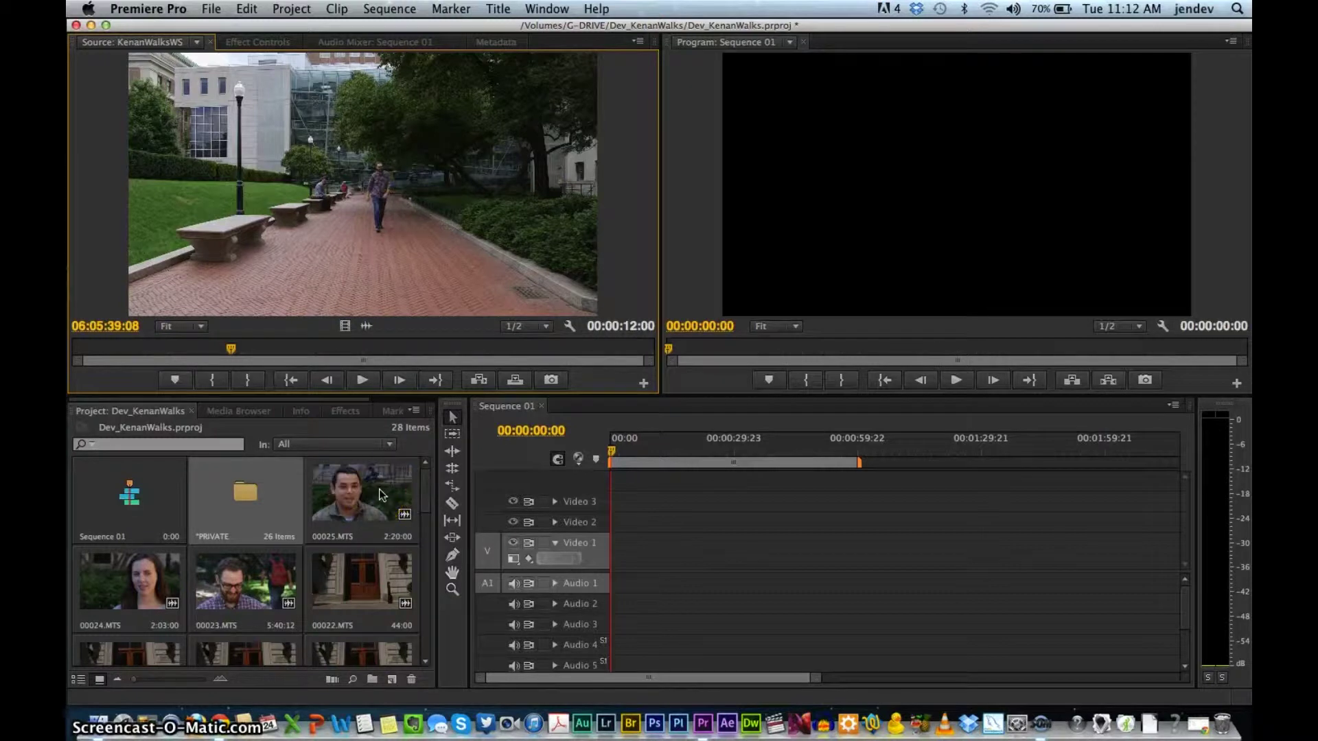
pyautogui.click(391, 463)
pyautogui.click(427, 192)
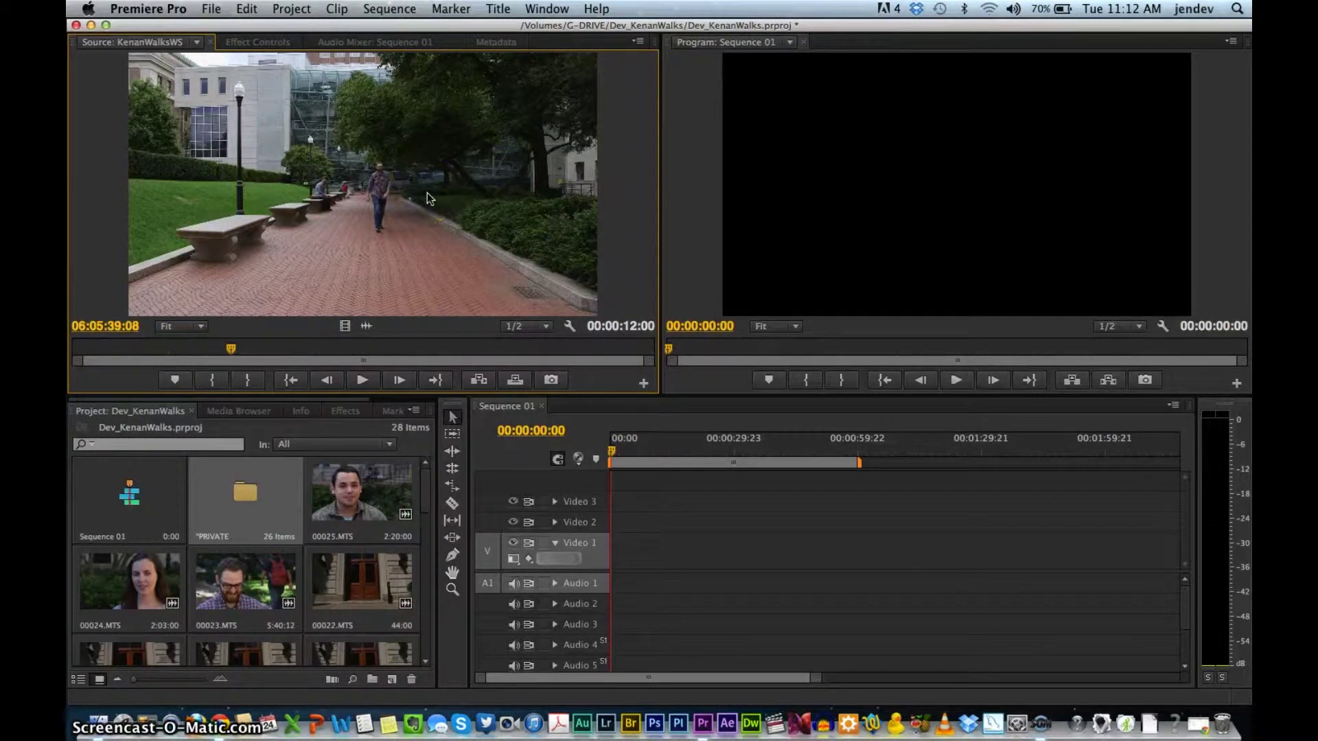
pyautogui.click(270, 285)
pyautogui.click(337, 259)
# Change options in the monitor and timeline panels
pyautogui.click(761, 569)
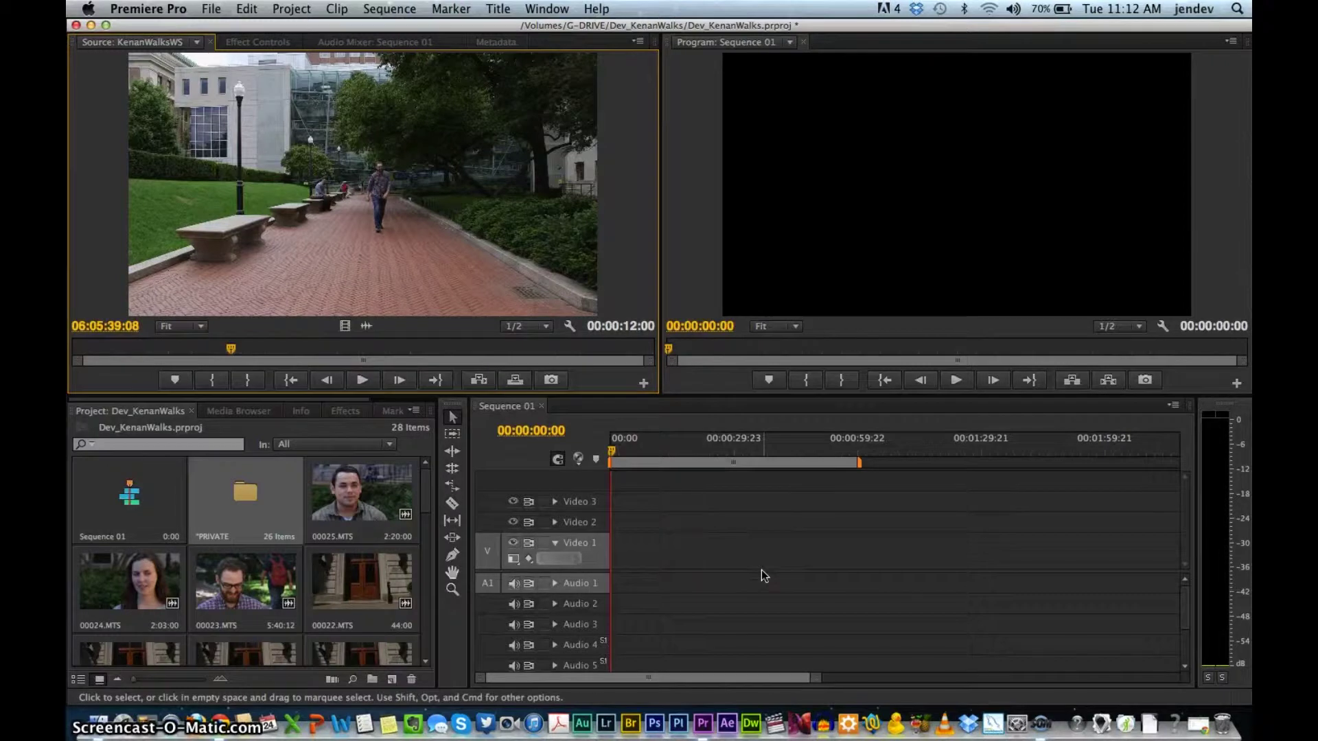
pyautogui.click(561, 556)
pyautogui.click(926, 446)
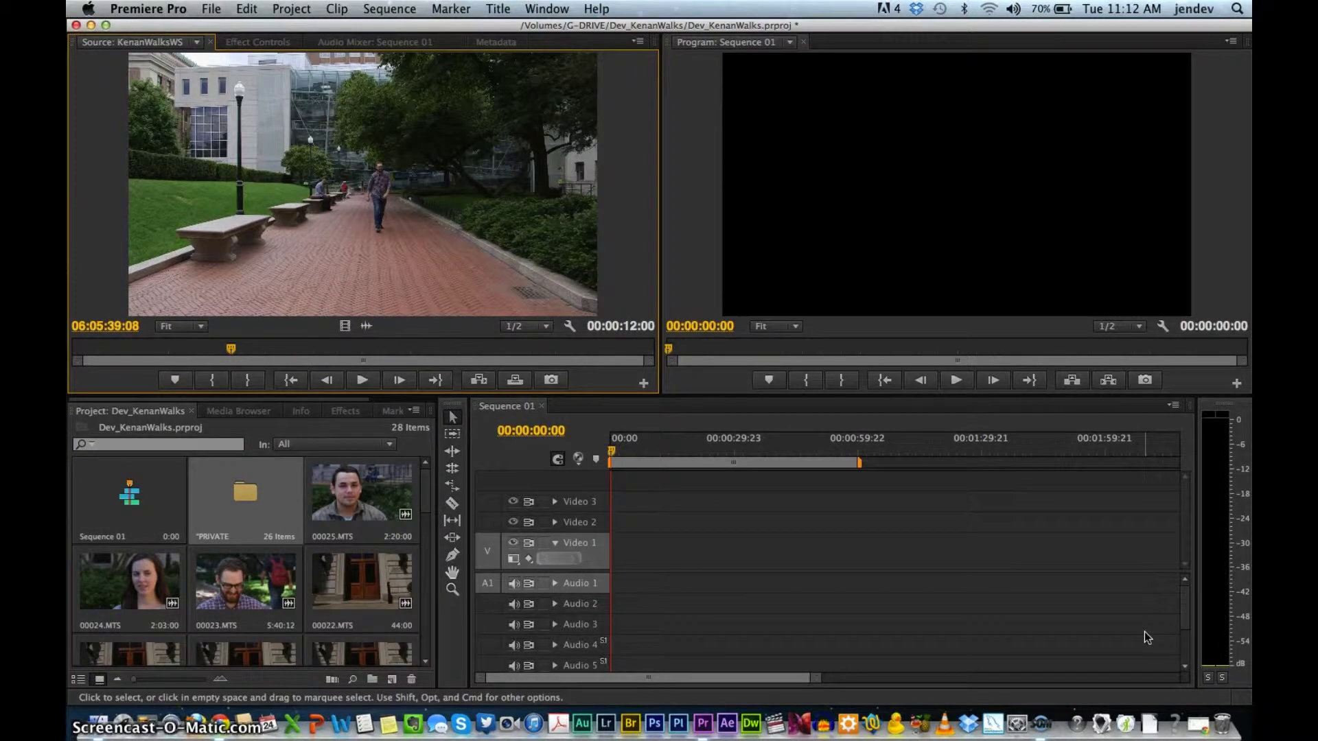
pyautogui.click(769, 571)
pyautogui.click(591, 538)
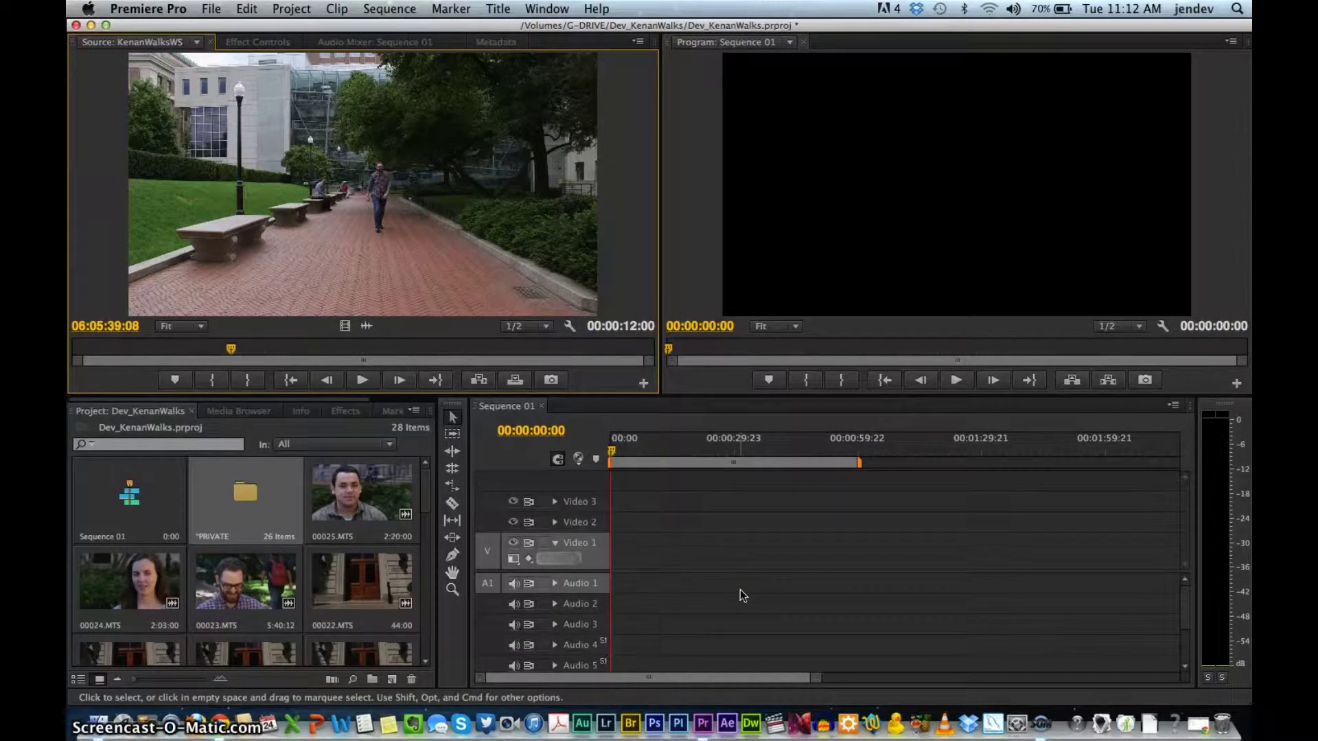
pyautogui.click(868, 423)
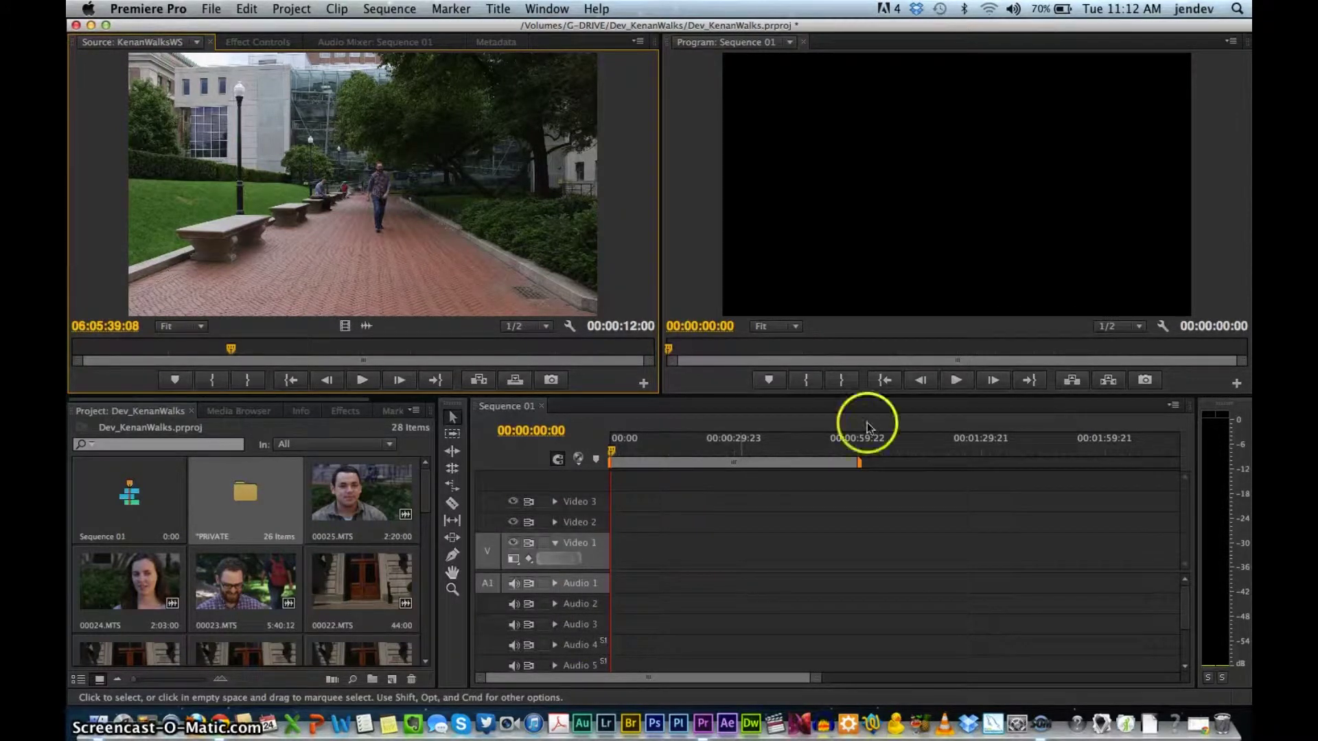
pyautogui.click(929, 290)
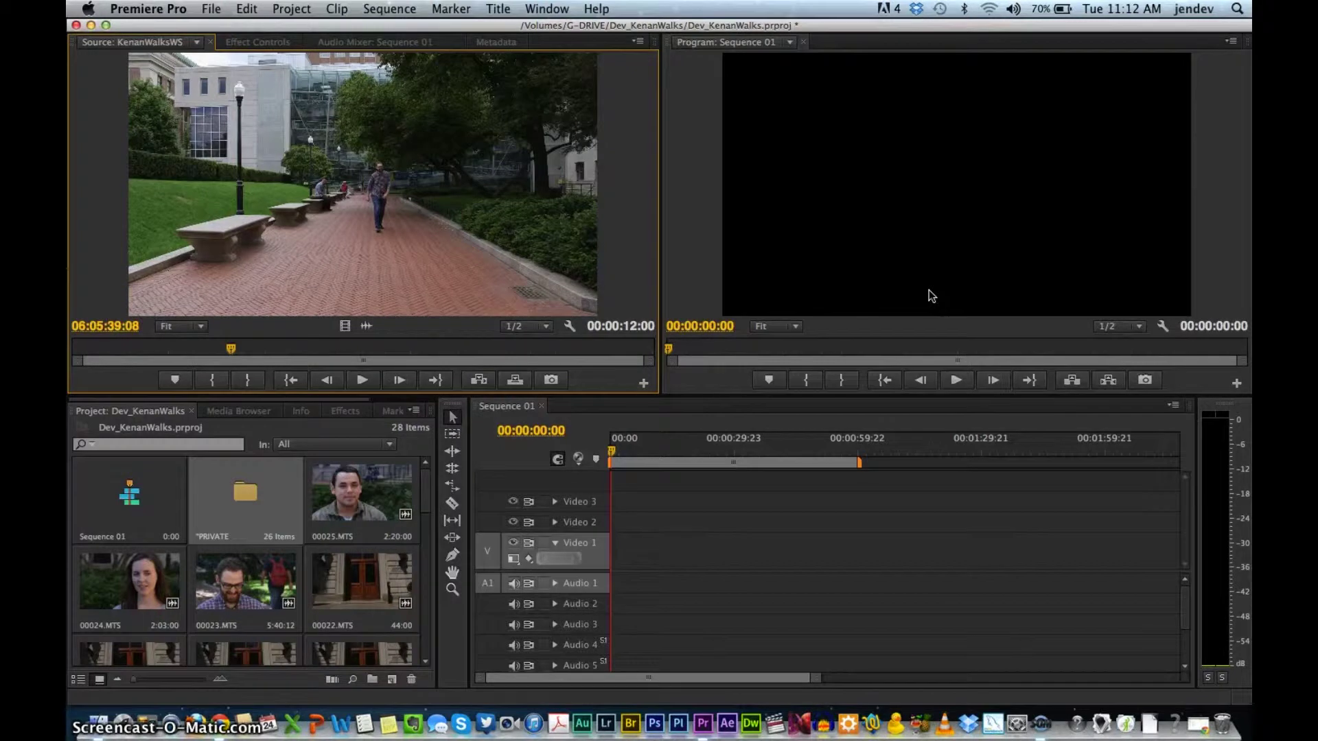
pyautogui.click(793, 567)
pyautogui.click(787, 456)
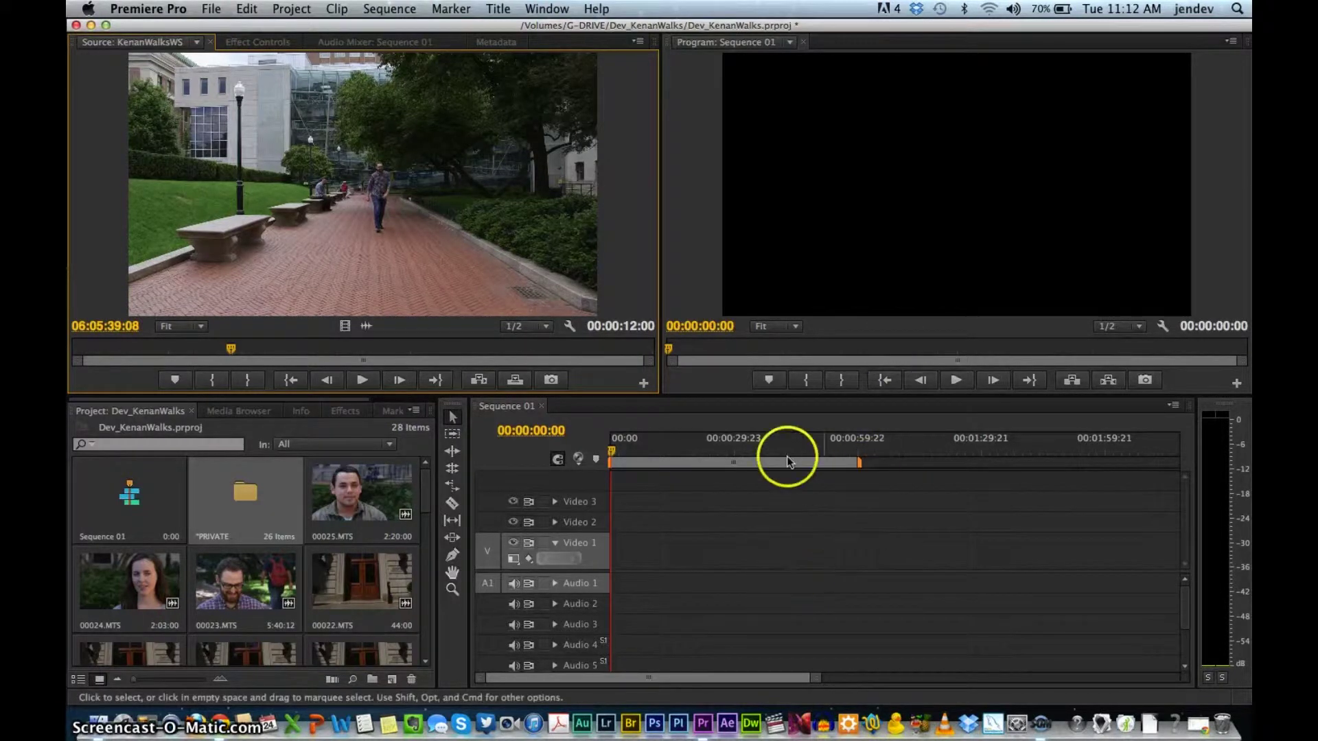
pyautogui.click(684, 467)
pyautogui.click(920, 553)
pyautogui.click(973, 238)
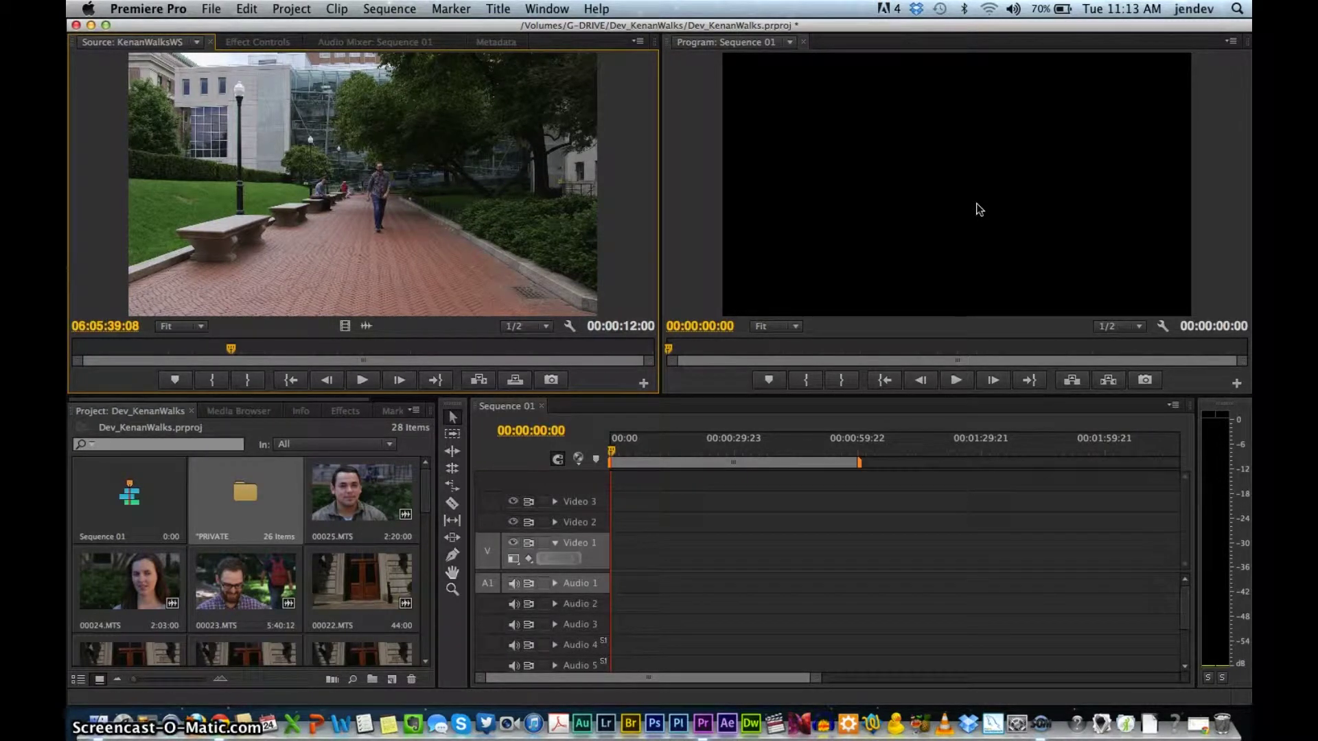
# Load clip 00023.MTS from the Project panel into the Source monitor
pyautogui.click(535, 432)
pyautogui.click(349, 511)
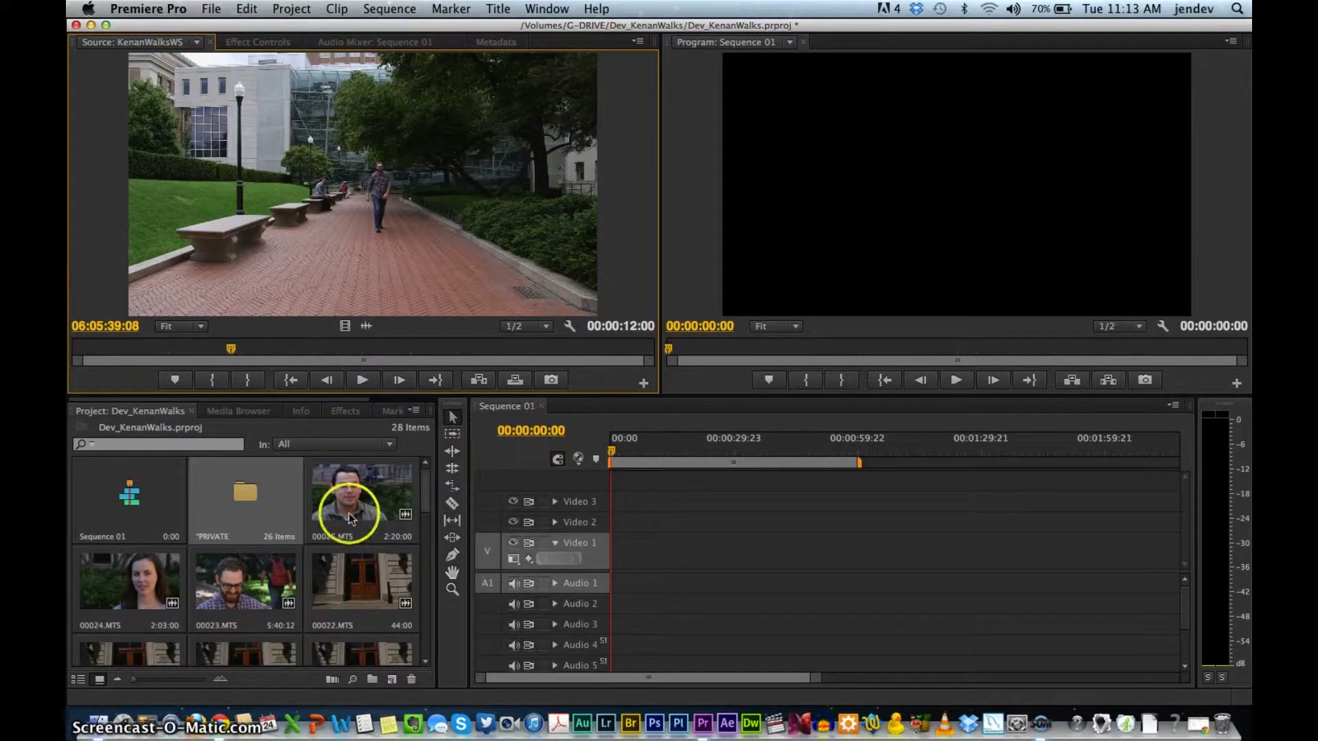
pyautogui.scroll(-2, 313, 530)
pyautogui.scroll(2, 314, 529)
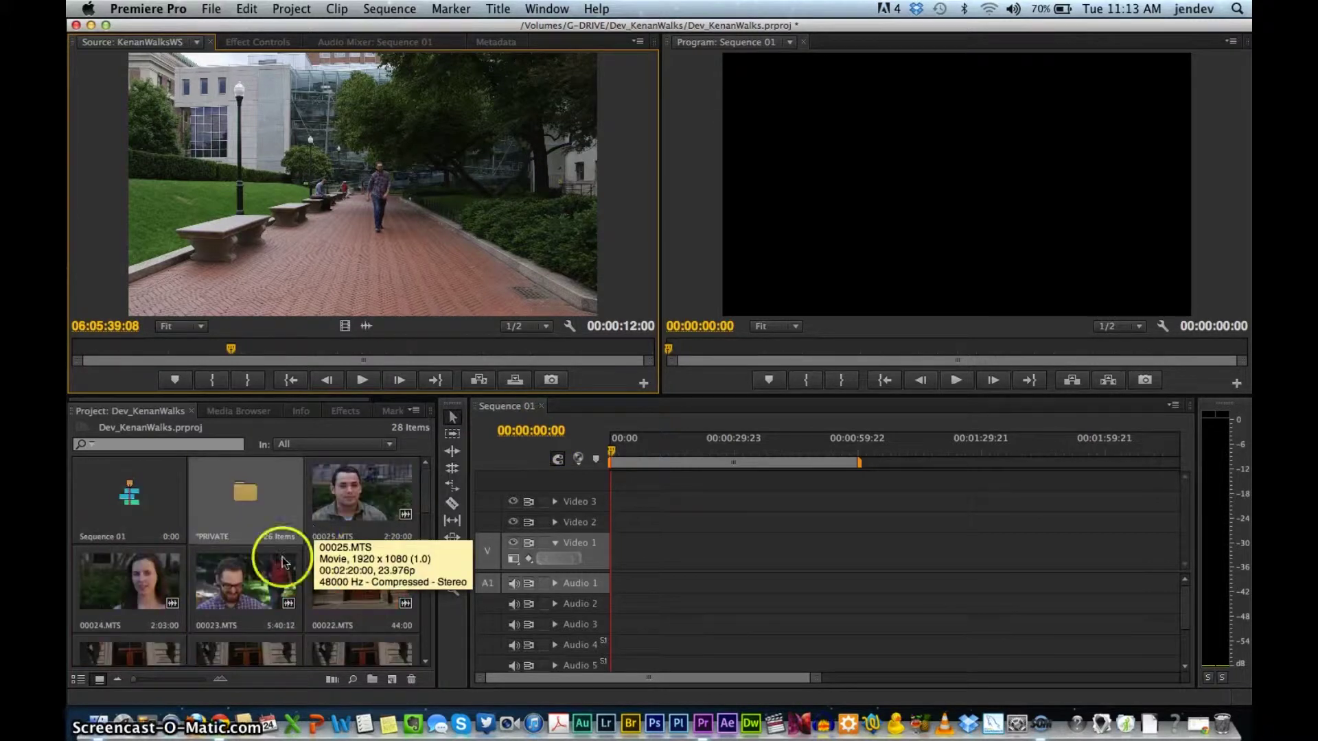
pyautogui.click(255, 630)
pyautogui.doubleClick(255, 630)
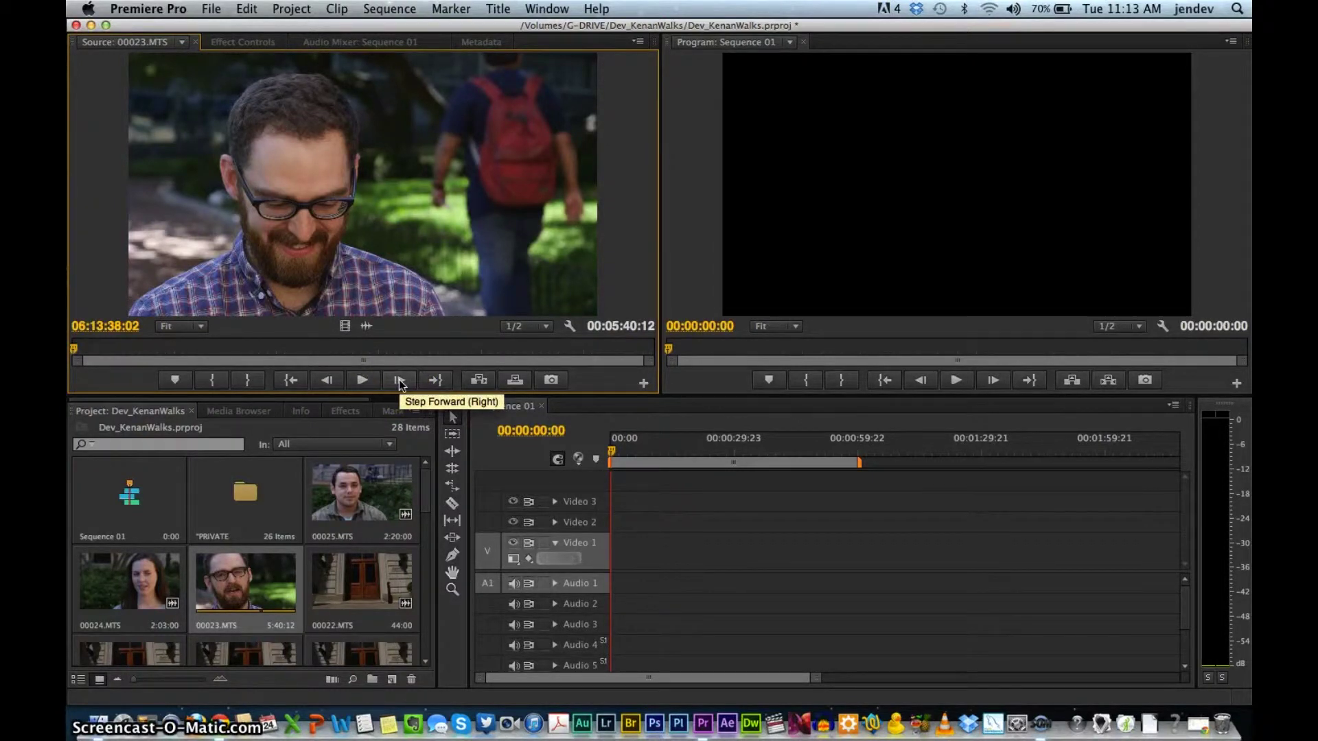
# Briefly play 00023.MTS, then scrub ahead to later footage around 06:16:52:11
pyautogui.press('space')
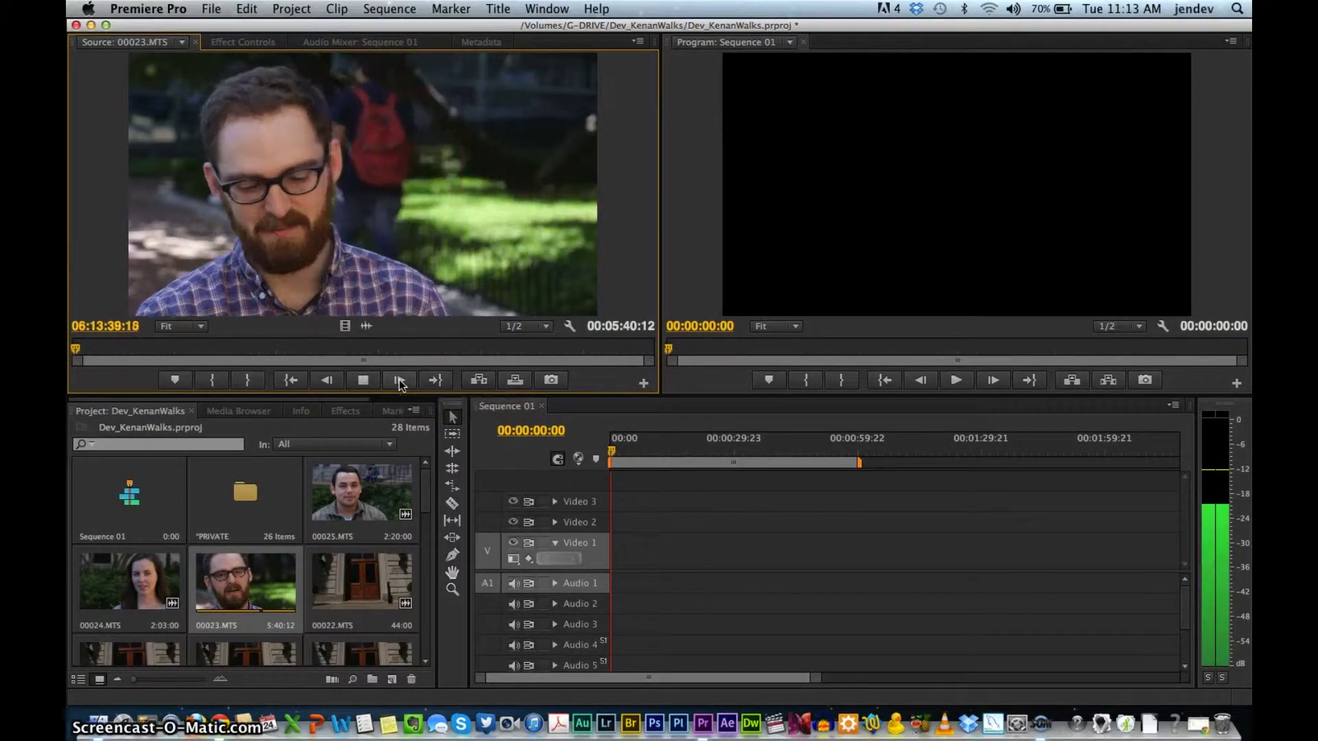
pyautogui.press('space')
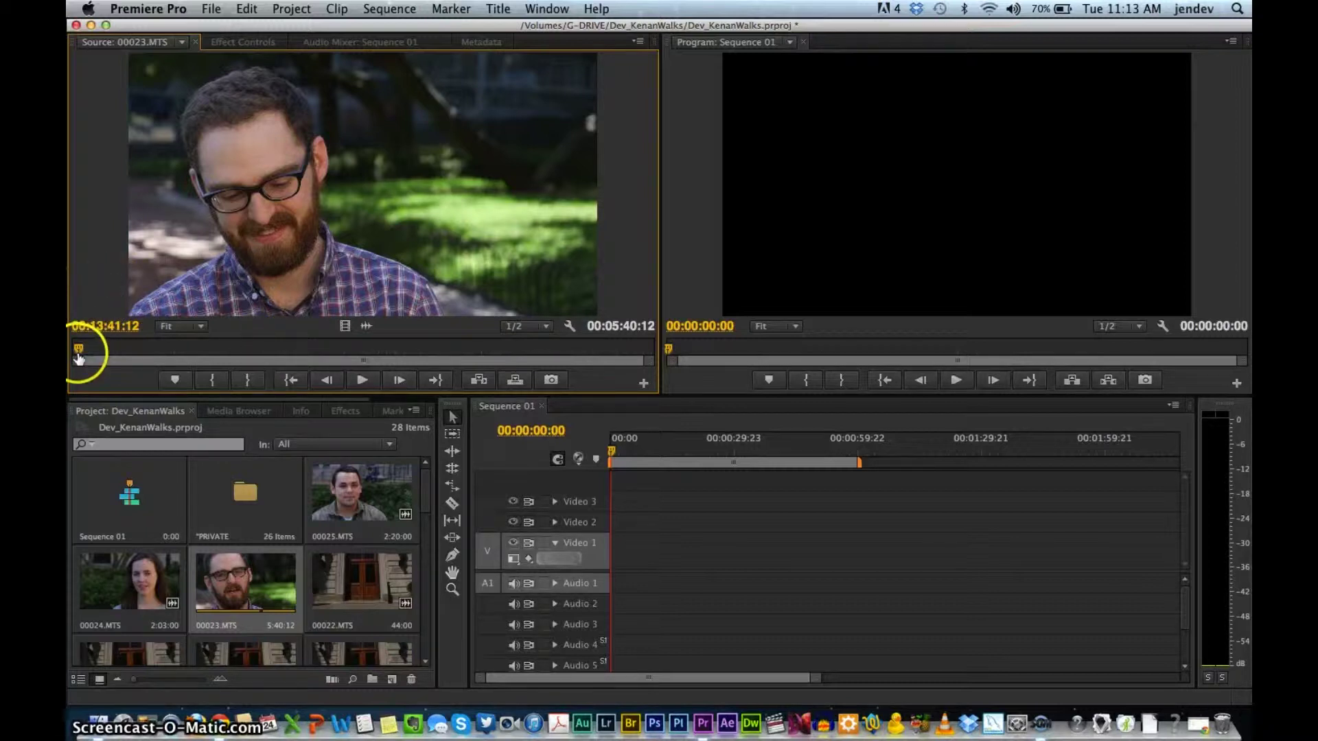
pyautogui.moveTo(79, 354); pyautogui.dragTo(404, 354)
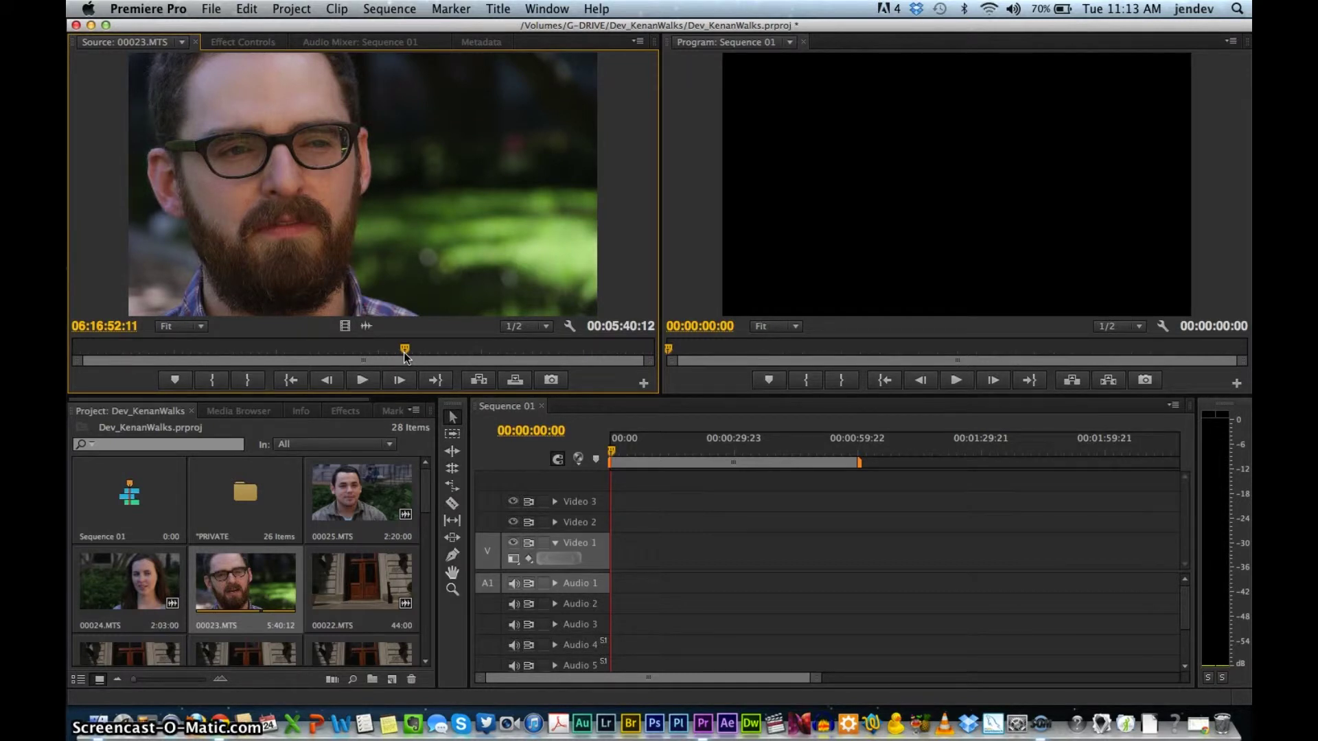
pyautogui.click(309, 492)
pyautogui.scroll(-8, 308, 496)
pyautogui.scroll(-7, 307, 497)
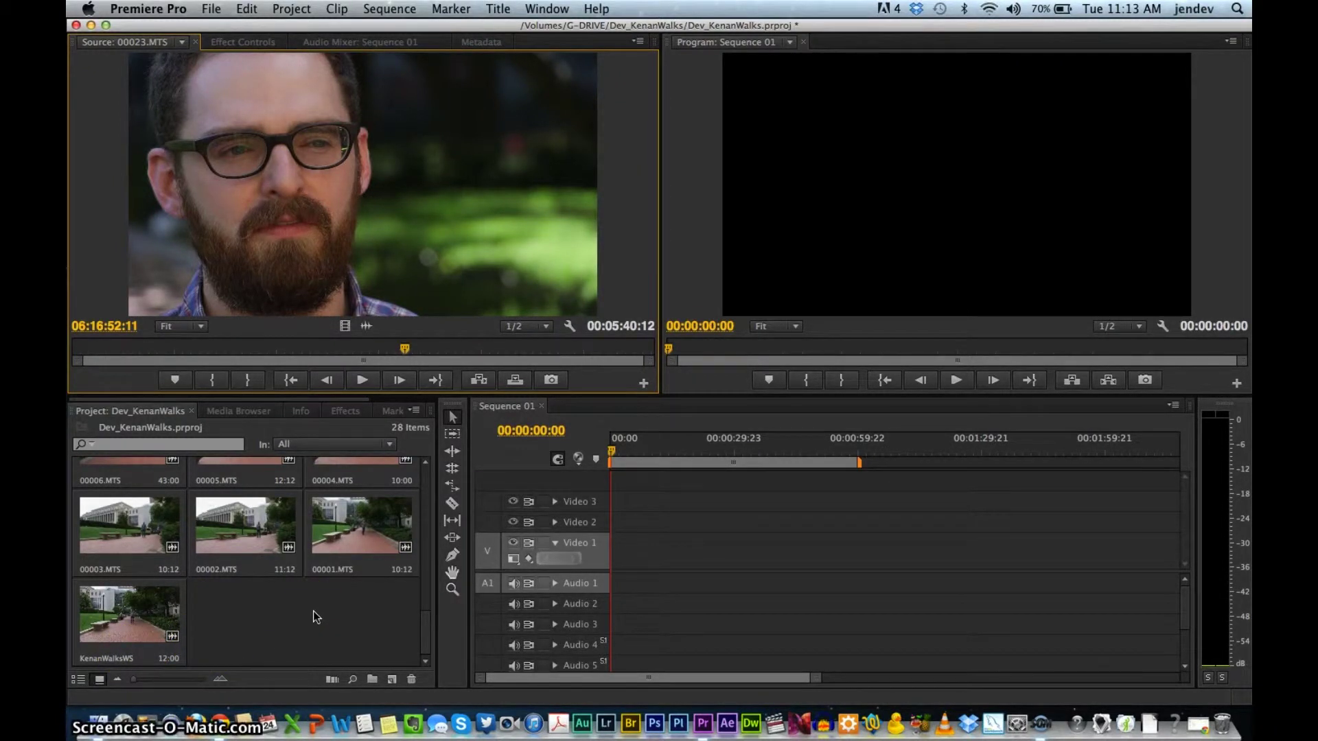
pyautogui.click(326, 574)
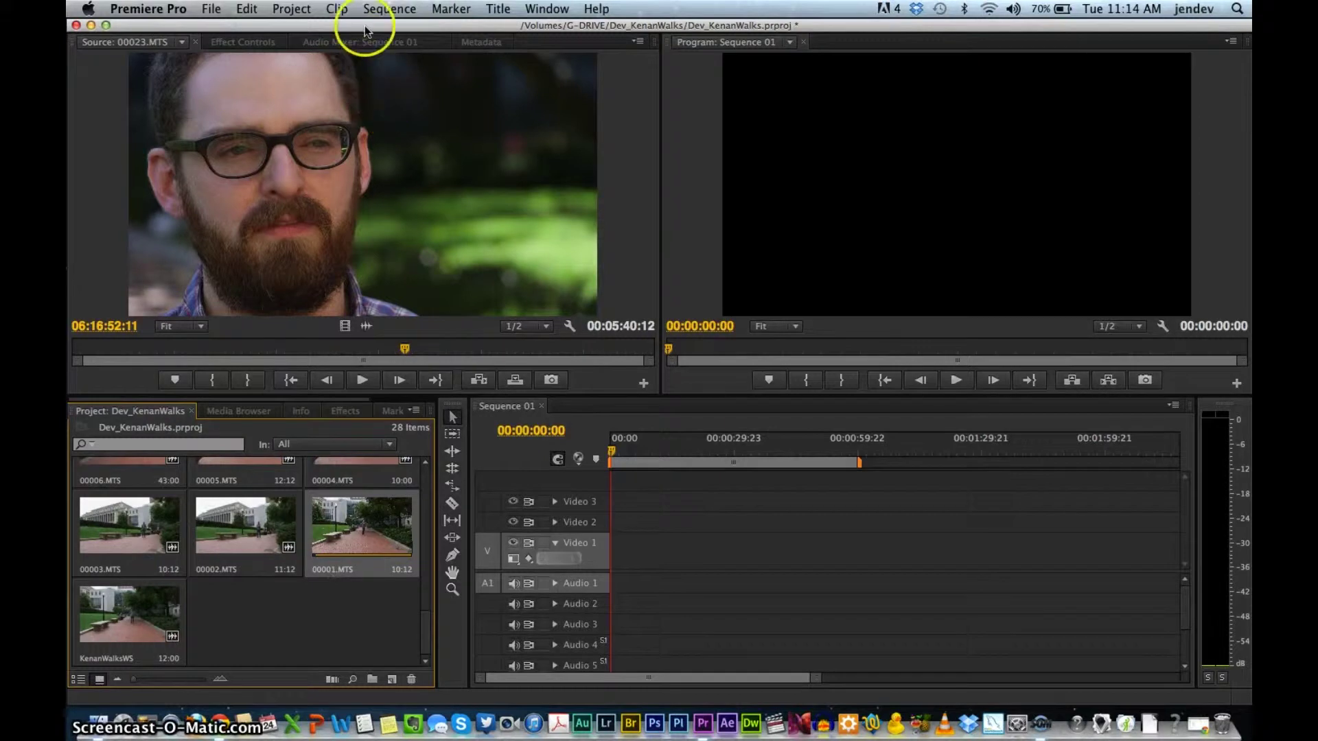
pyautogui.click(341, 9)
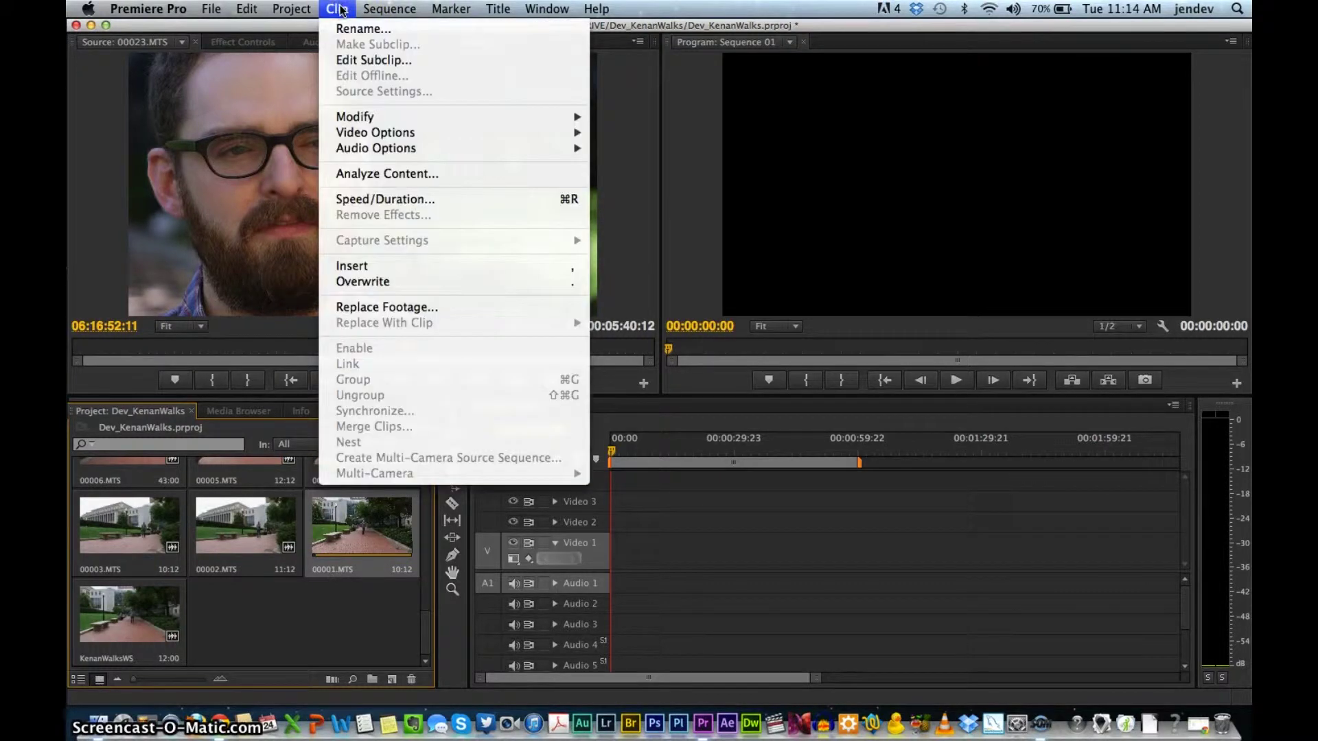
pyautogui.click(349, 29)
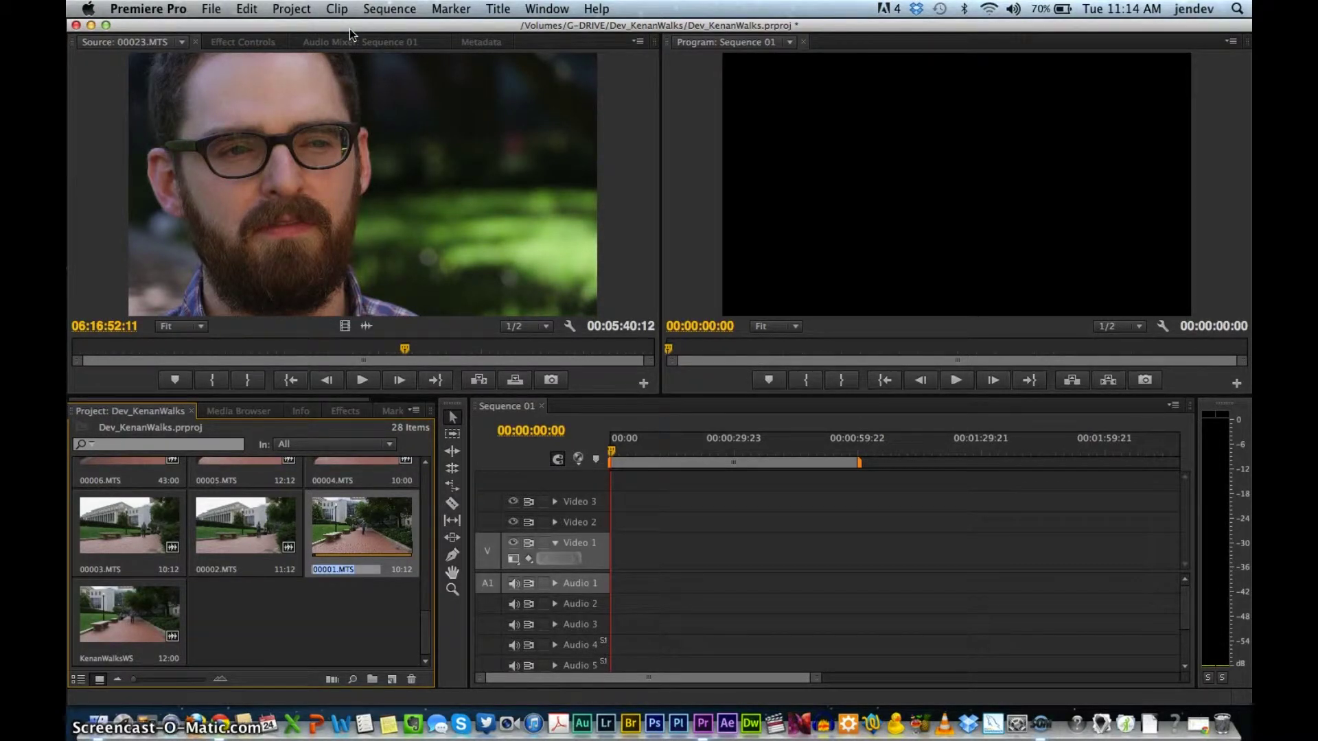
pyautogui.write('Walkwa')
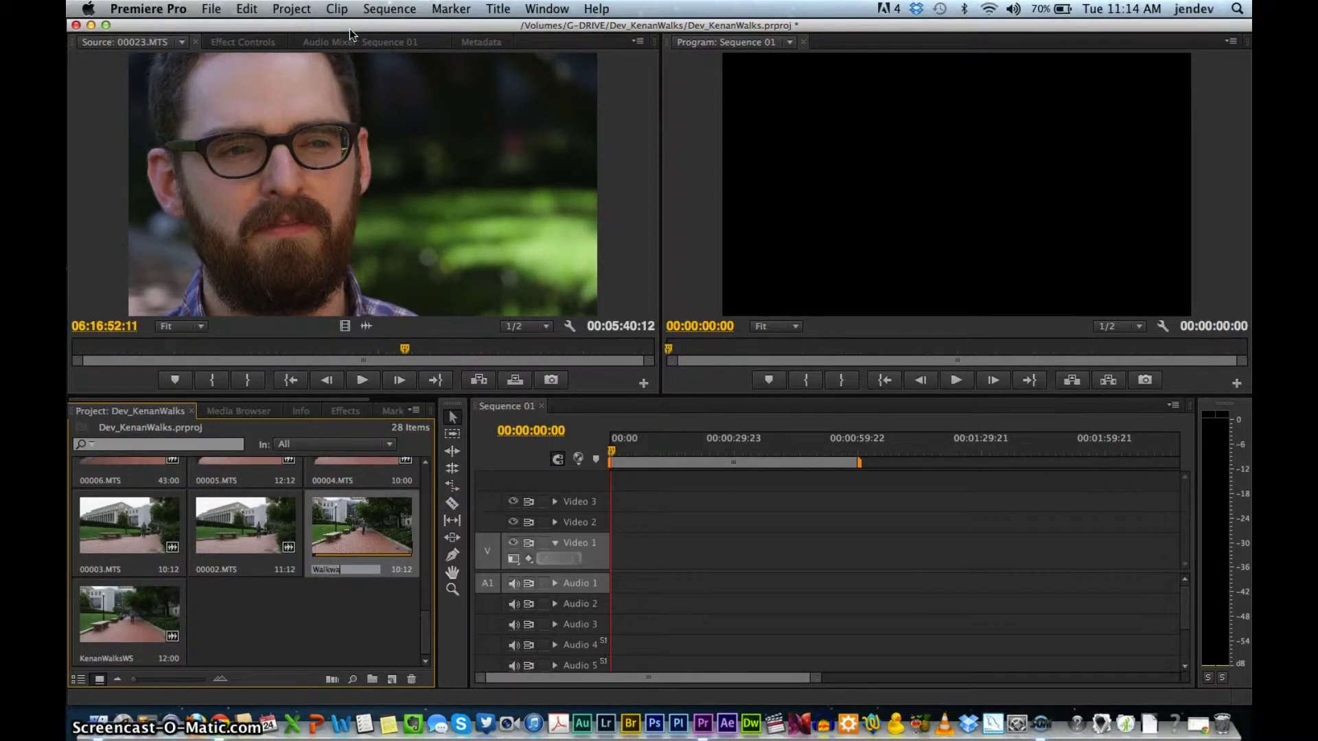
pyautogui.write('yWS')
pyautogui.press('Tab')
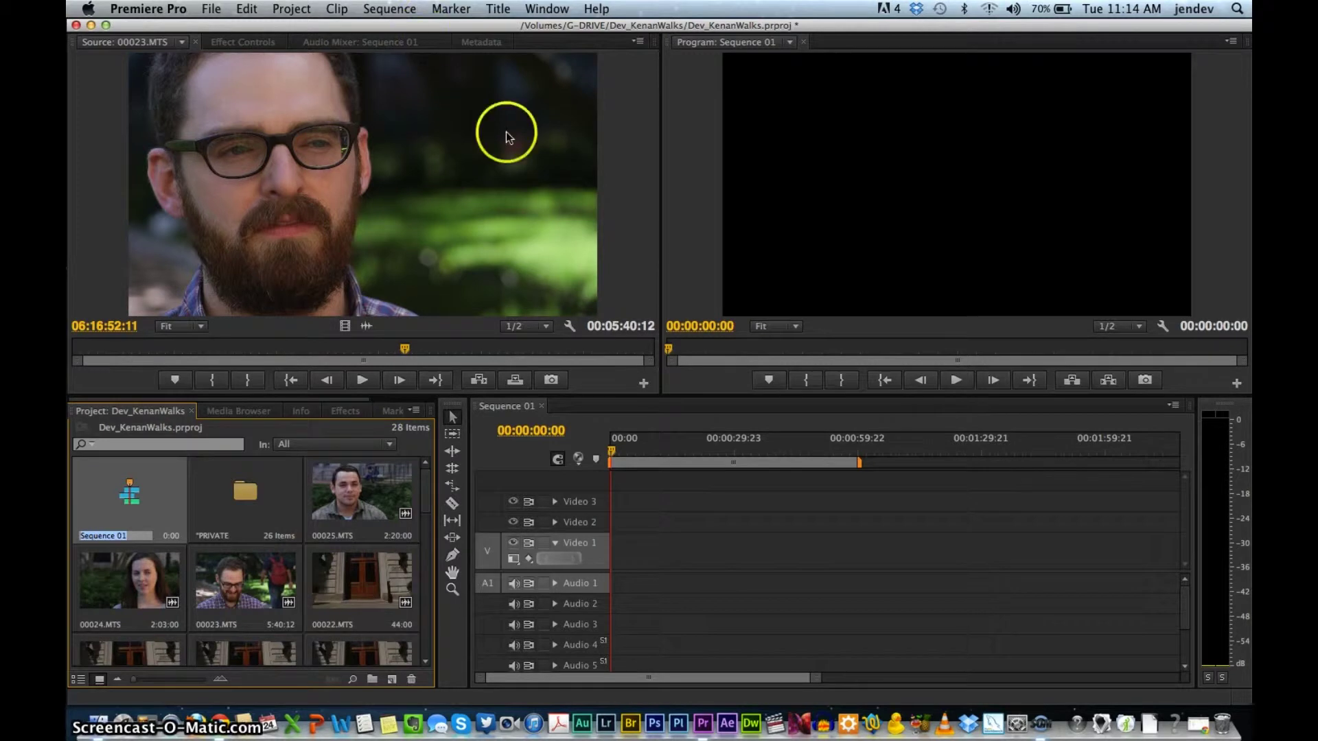
pyautogui.moveTo(426, 485); pyautogui.dragTo(426, 658)
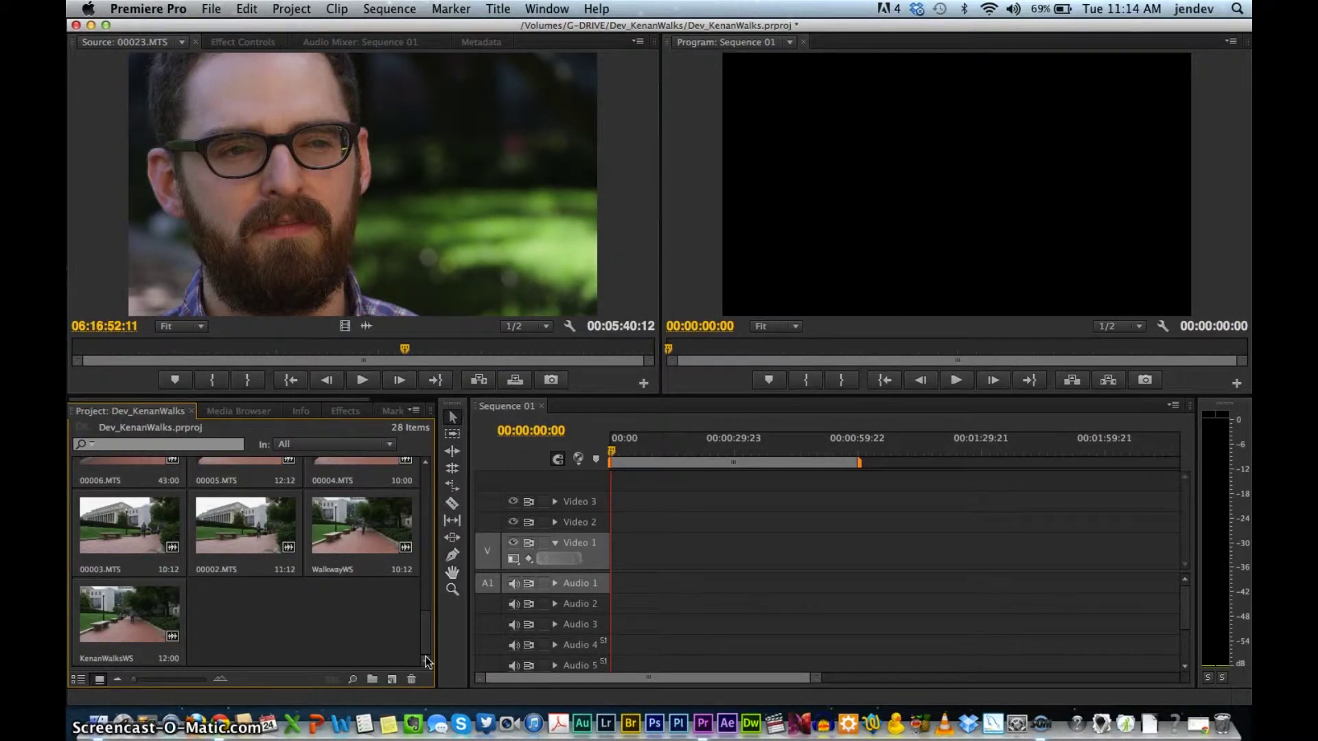
pyautogui.click(339, 573)
pyautogui.click(250, 564)
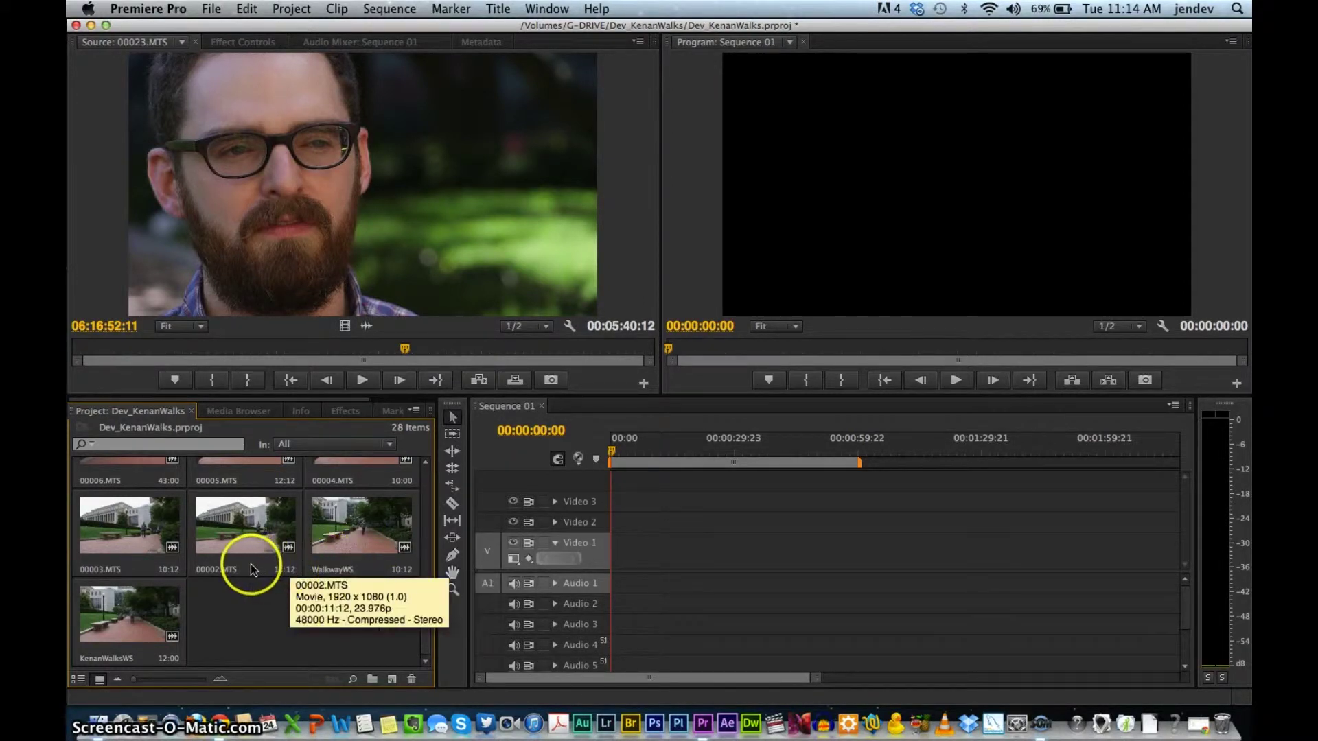
pyautogui.click(266, 615)
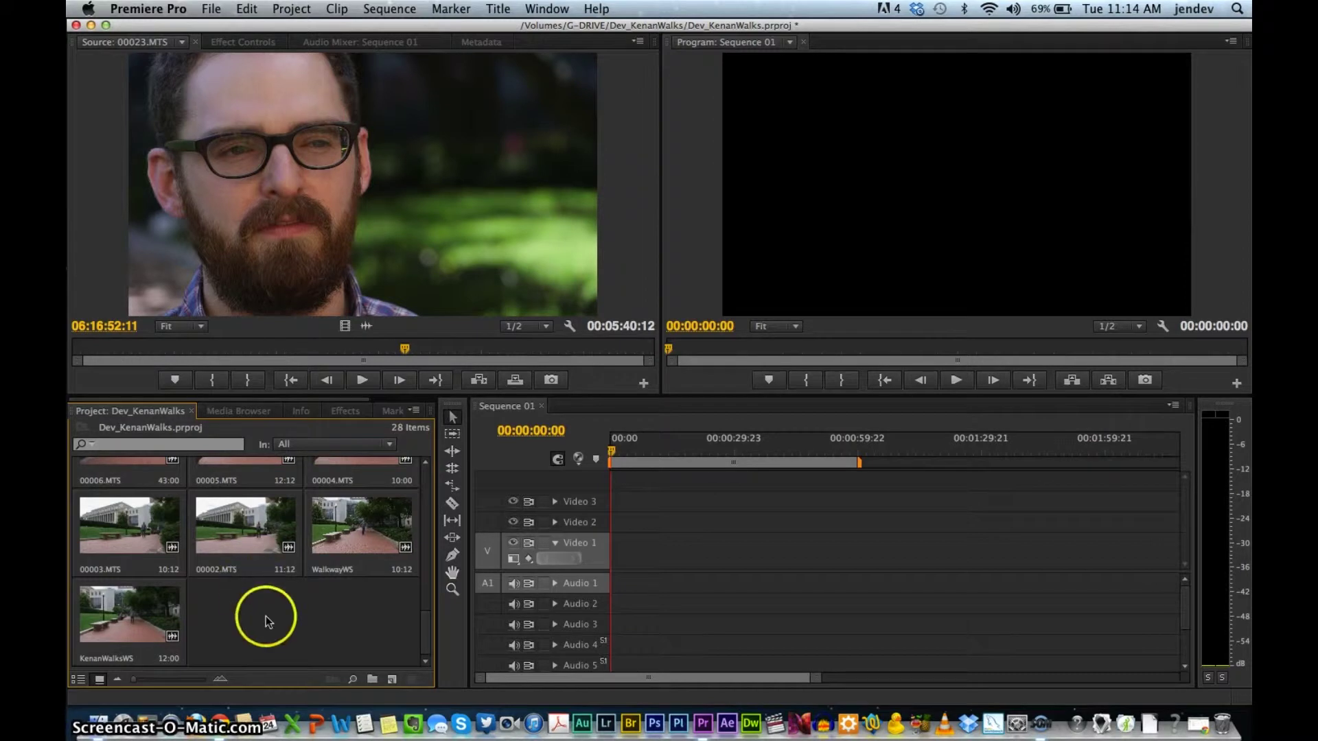
pyautogui.scroll(10, 266, 616)
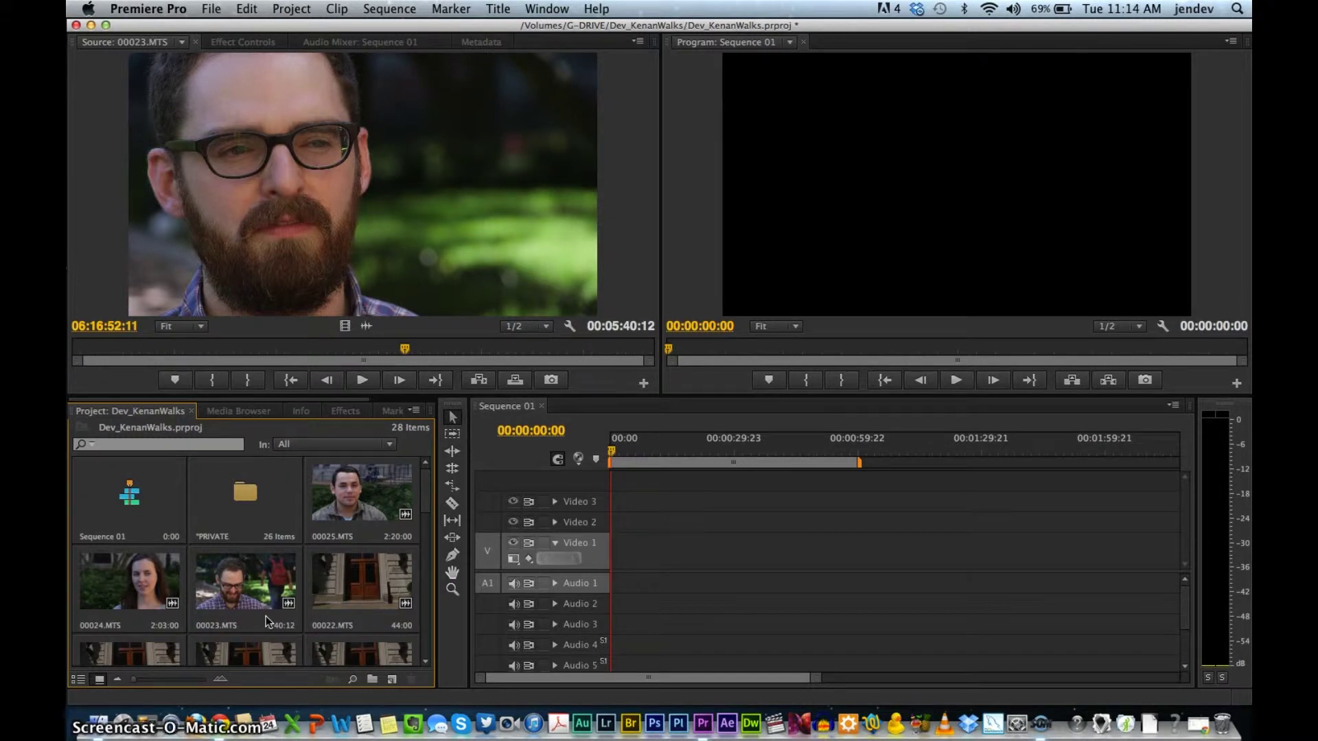
pyautogui.scroll(-4, 289, 571)
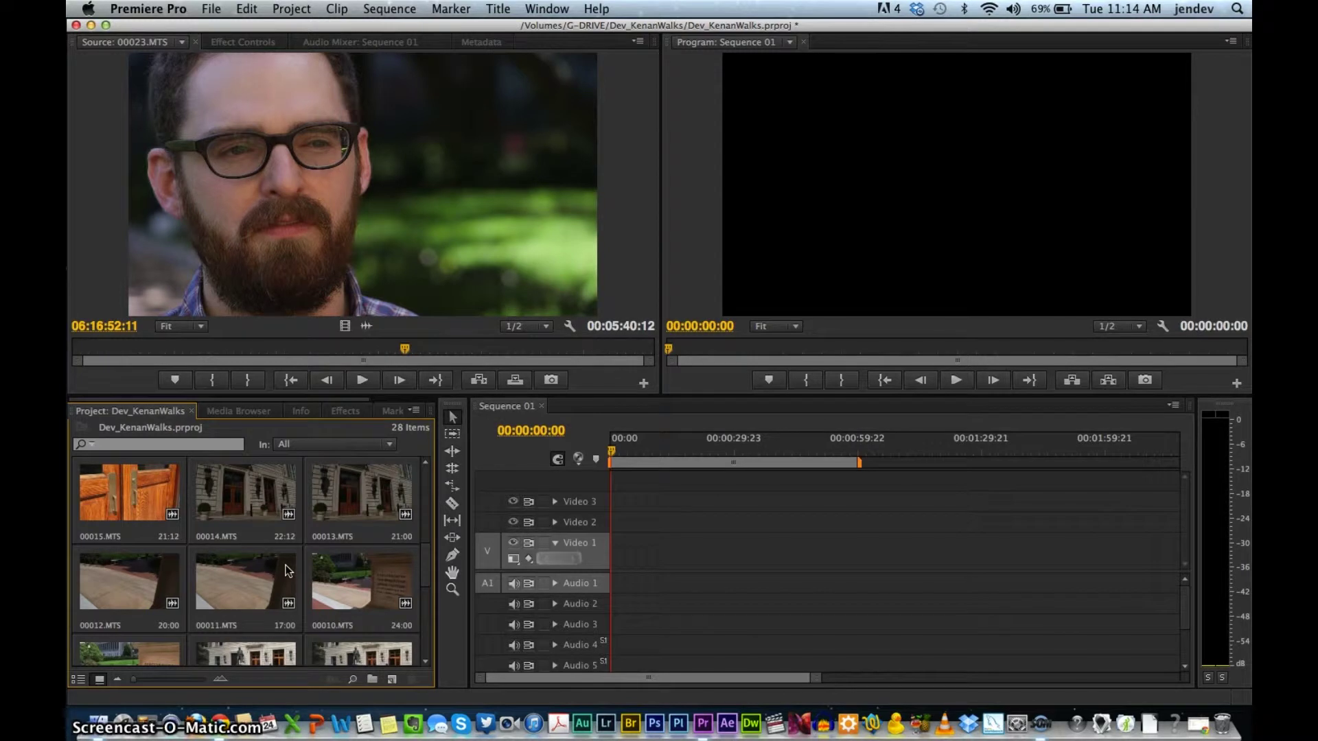
pyautogui.scroll(-5, 287, 571)
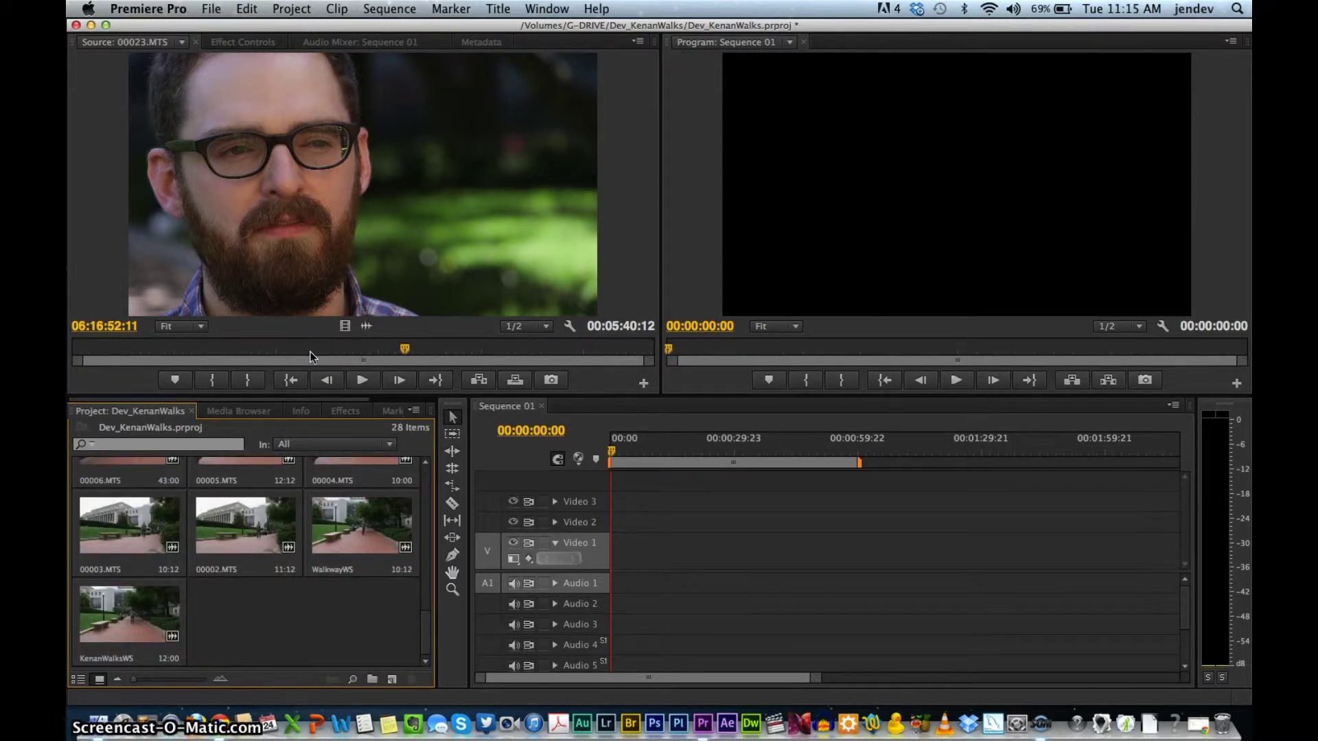
# Rename clip 00002.MTS to WalkwayWS2 in the Project bin
pyautogui.click(275, 566)
pyautogui.click(234, 568)
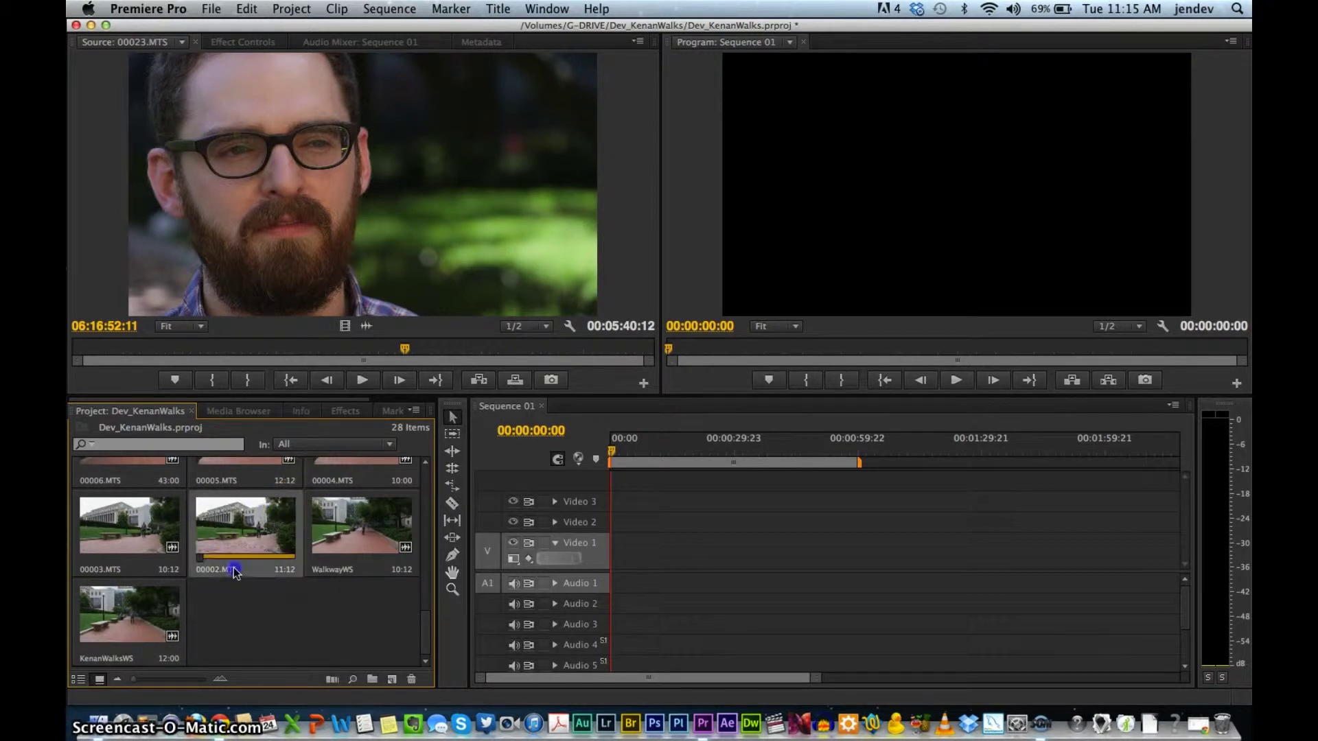
pyautogui.click(212, 570)
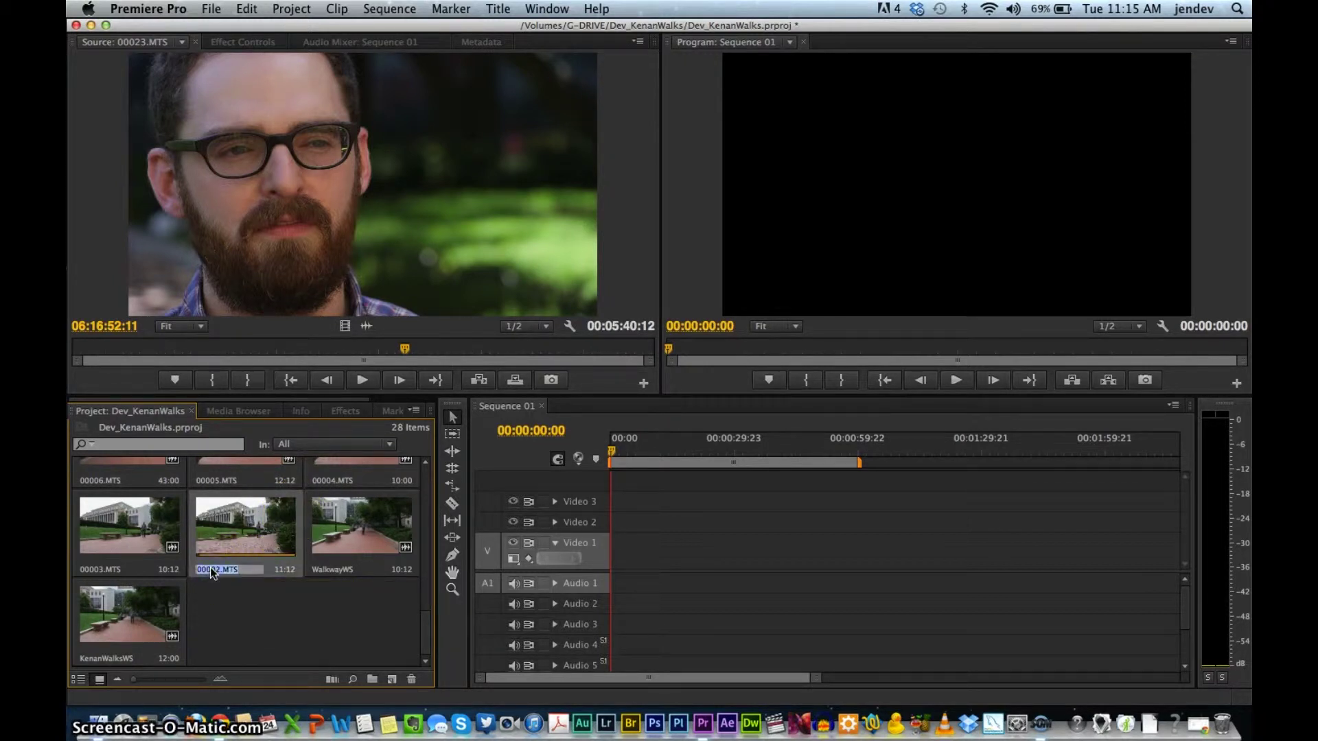
pyautogui.write('Wa')
pyautogui.write('lkway')
pyautogui.write('Wa')
pyautogui.write('2')
pyautogui.press('Tab')
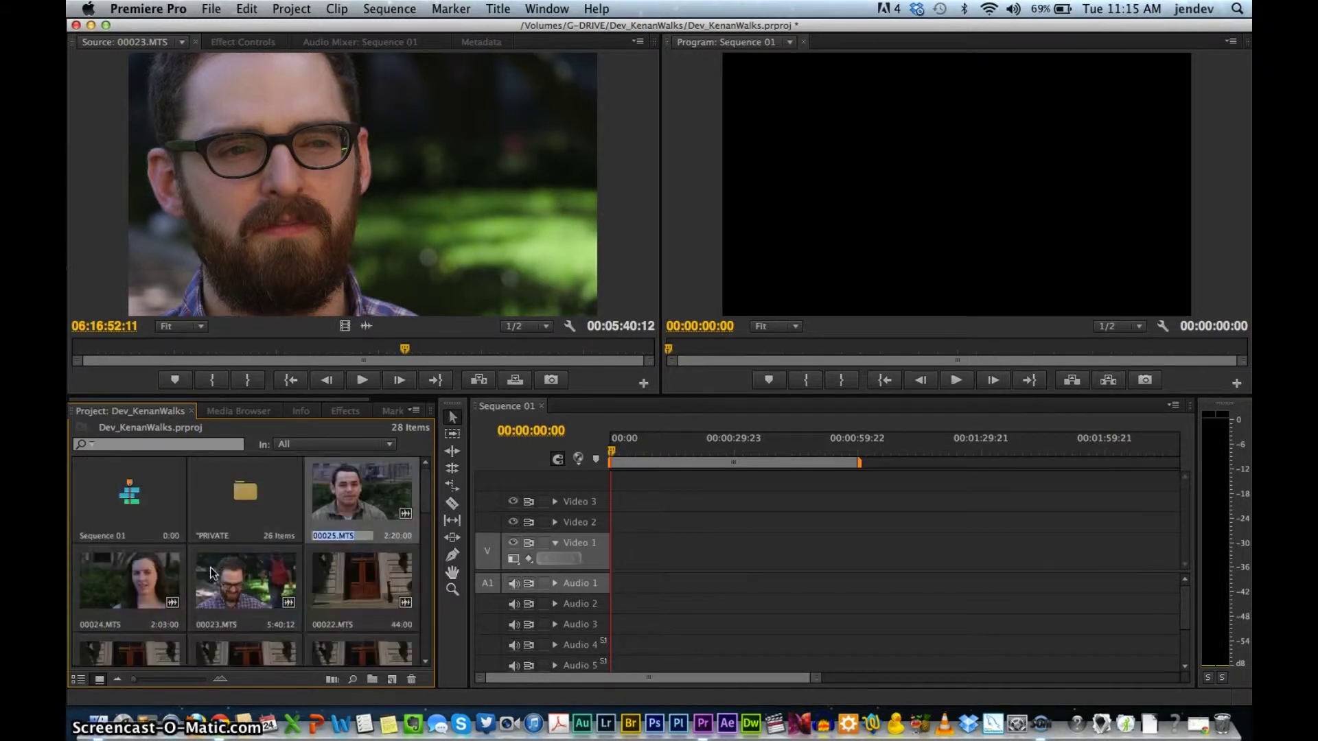
pyautogui.click(534, 439)
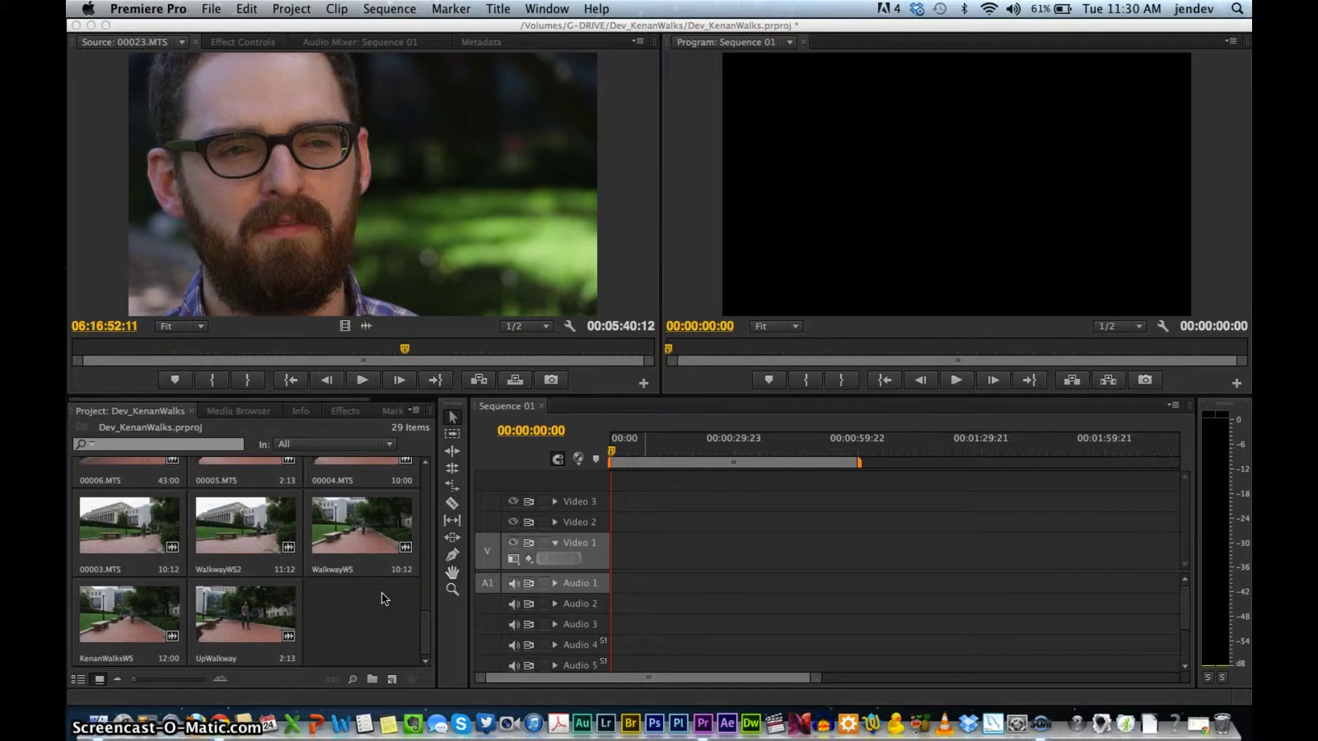
pyautogui.click(280, 573)
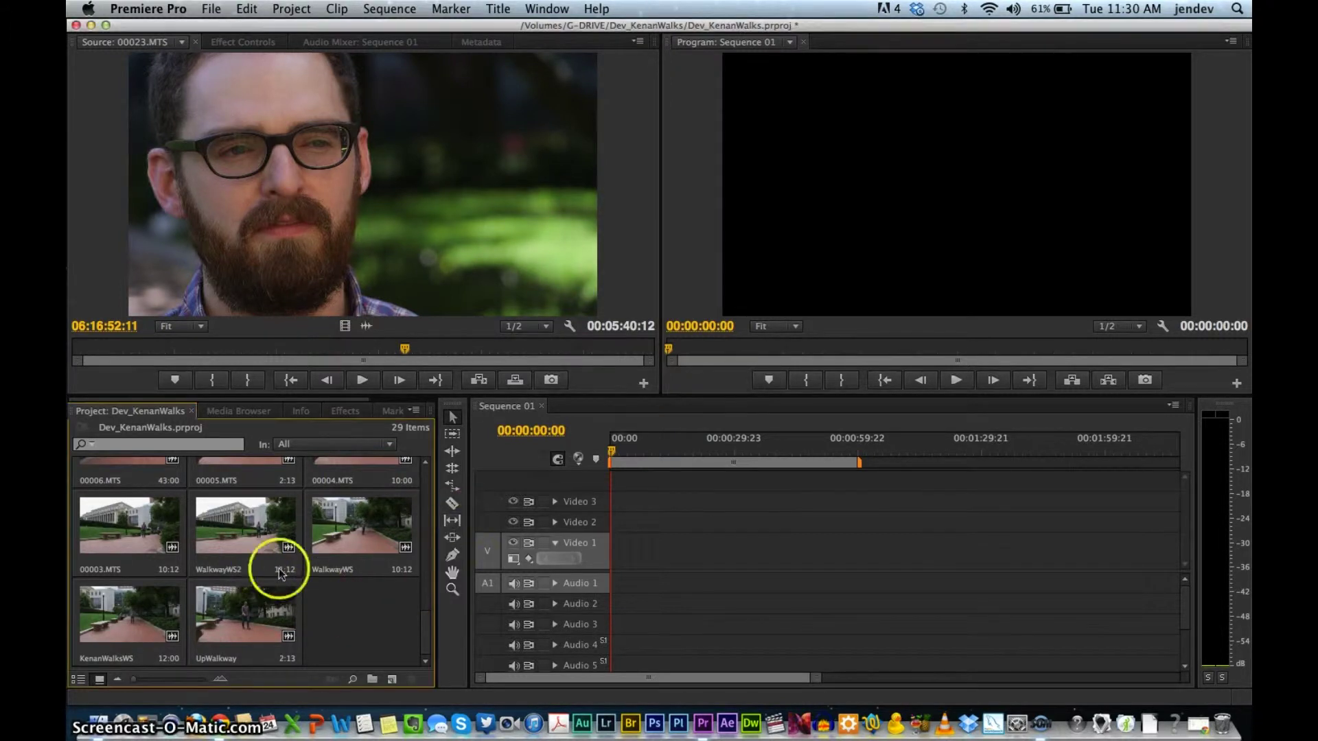
pyautogui.scroll(3, 237, 581)
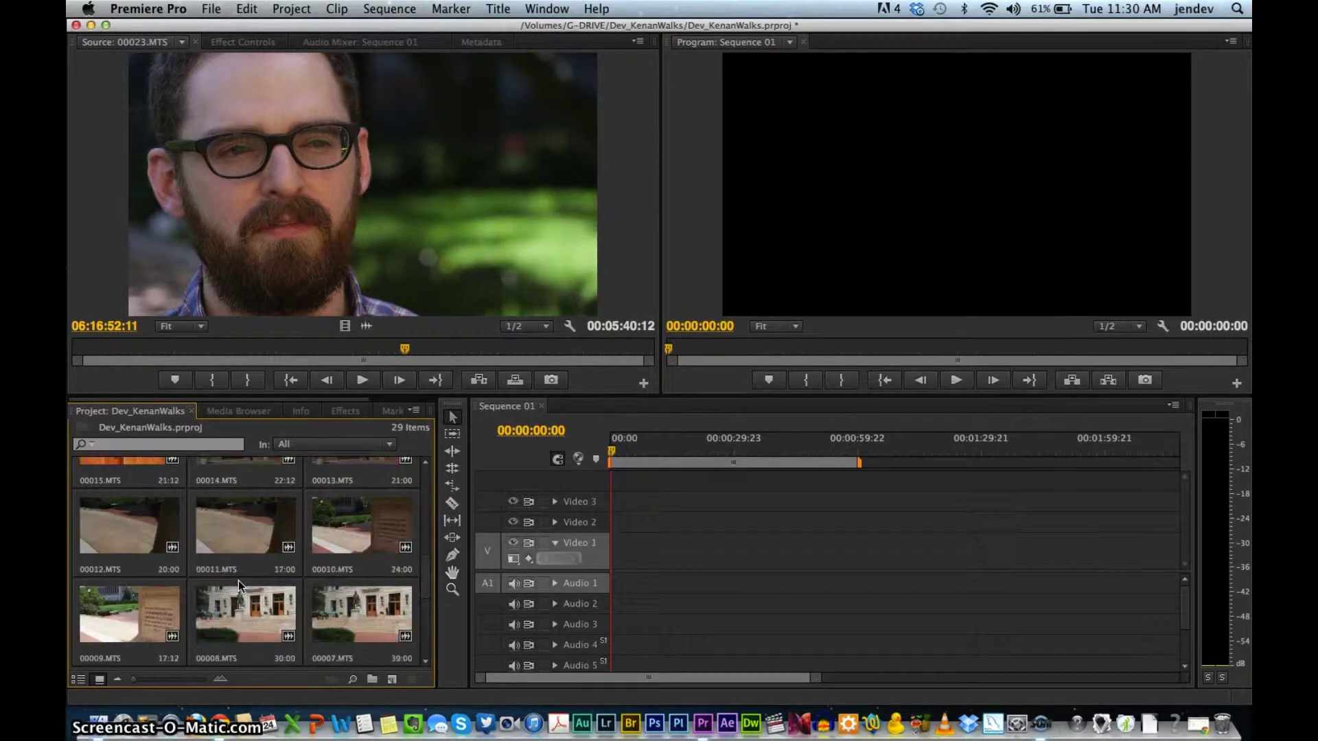
# Load 00010.MTS in the Source monitor and play it from near the start until the walker appears
pyautogui.doubleClick(362, 549)
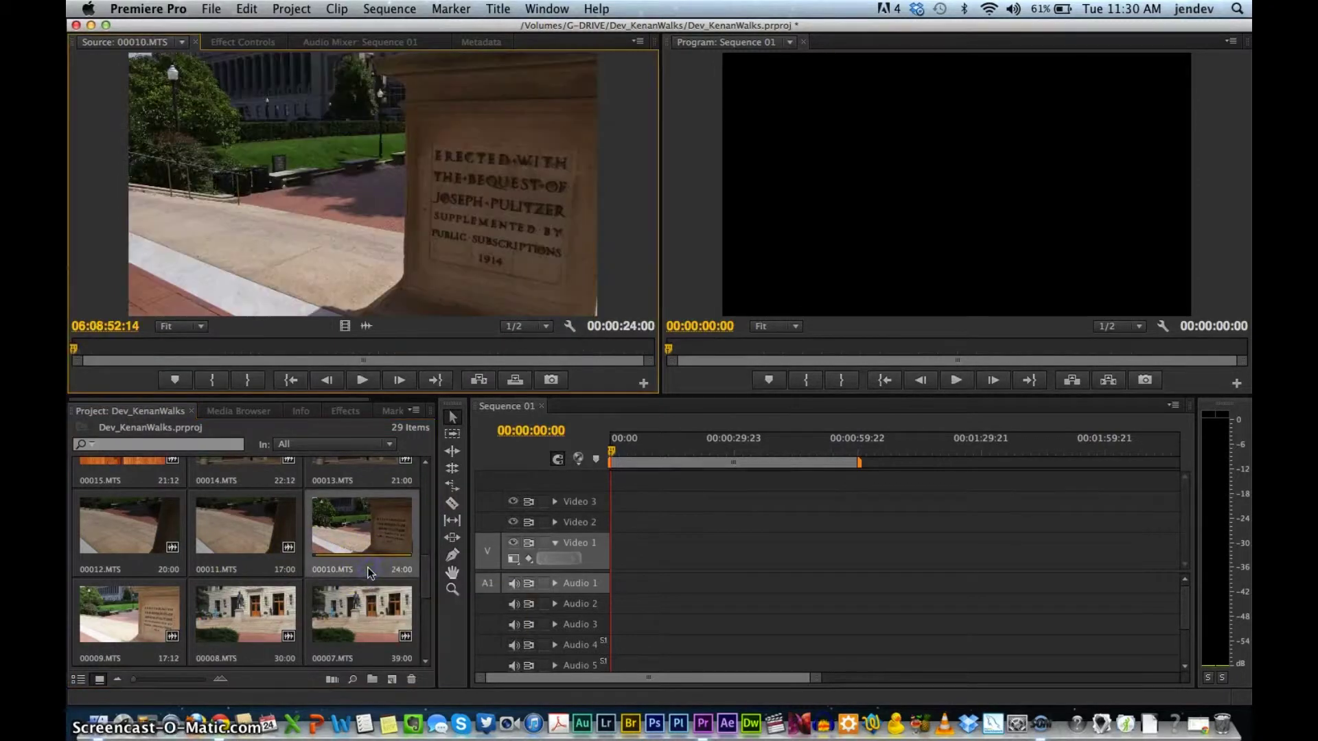
pyautogui.click(340, 283)
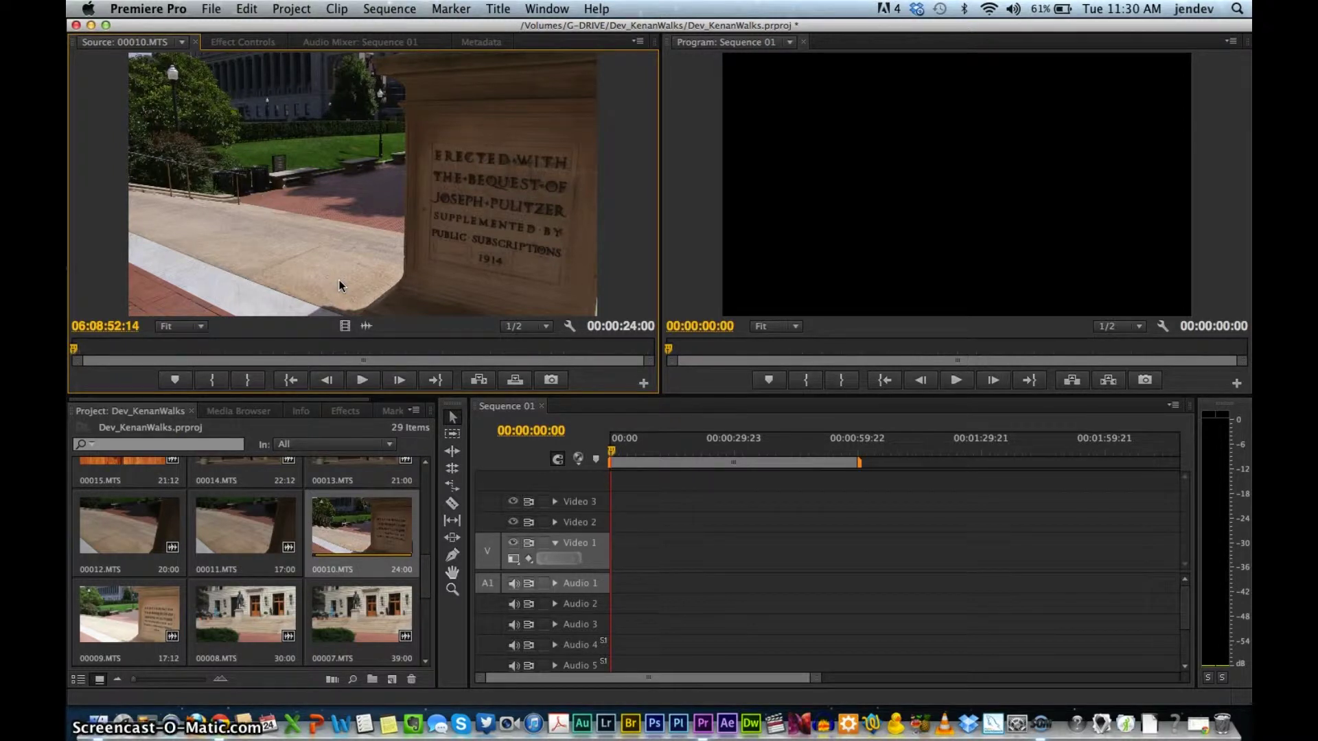
pyautogui.click(237, 351)
pyautogui.click(103, 353)
pyautogui.press('space')
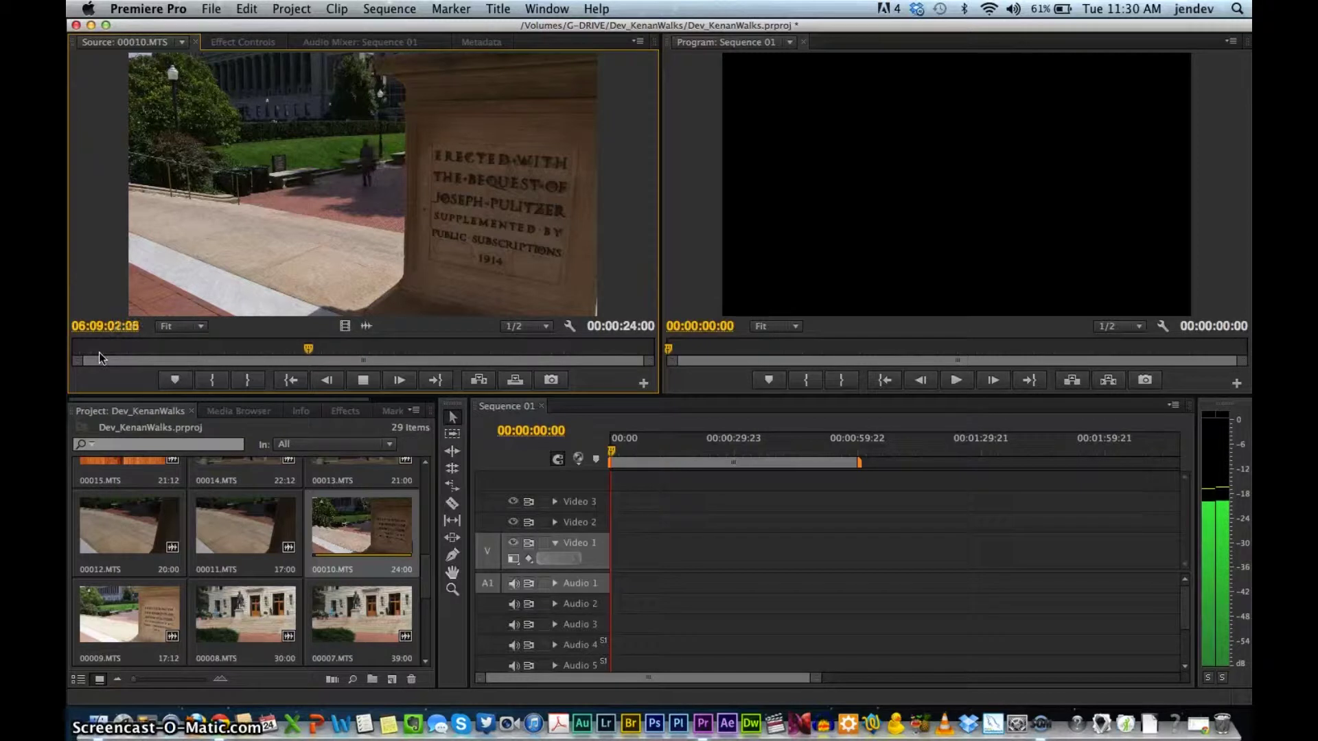
pyautogui.press('space')
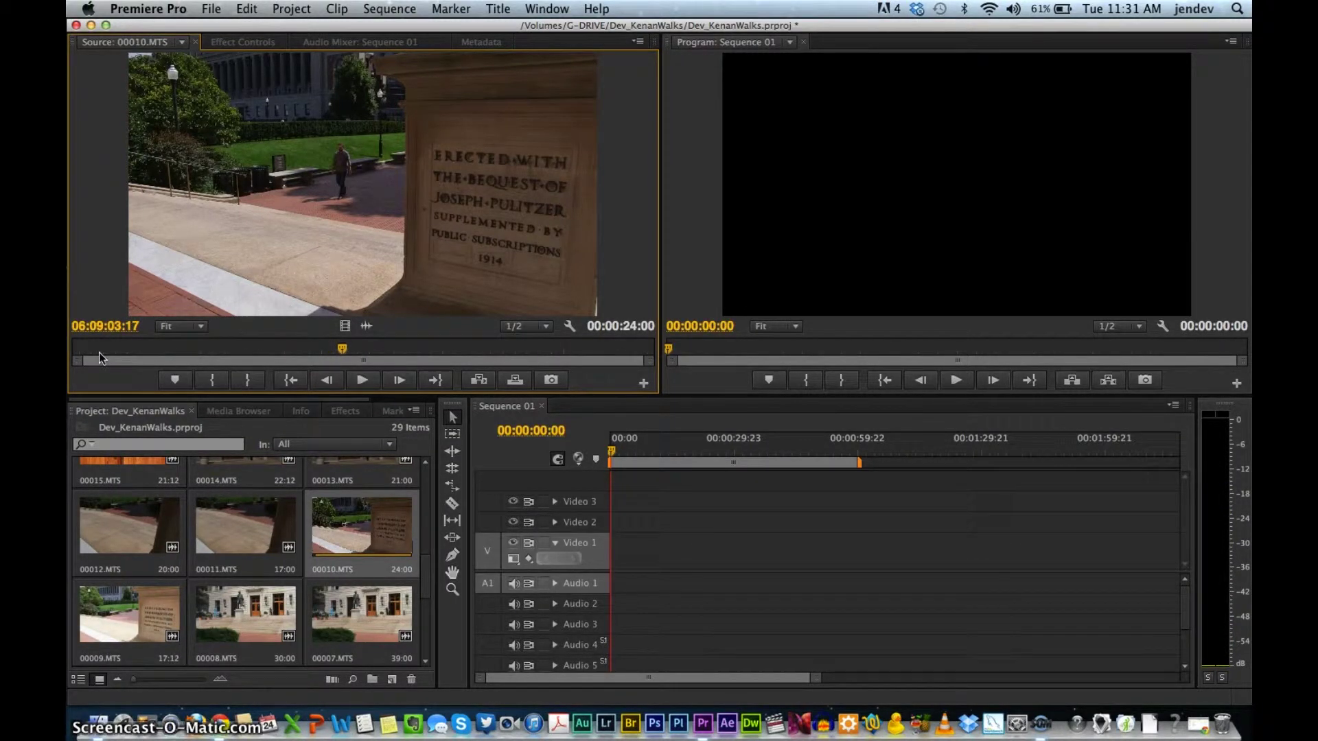
# Set In at 06:09:03:17 and Out at 06:09:11:04 on 00010.MTS, a 7:12 range
pyautogui.press('i')
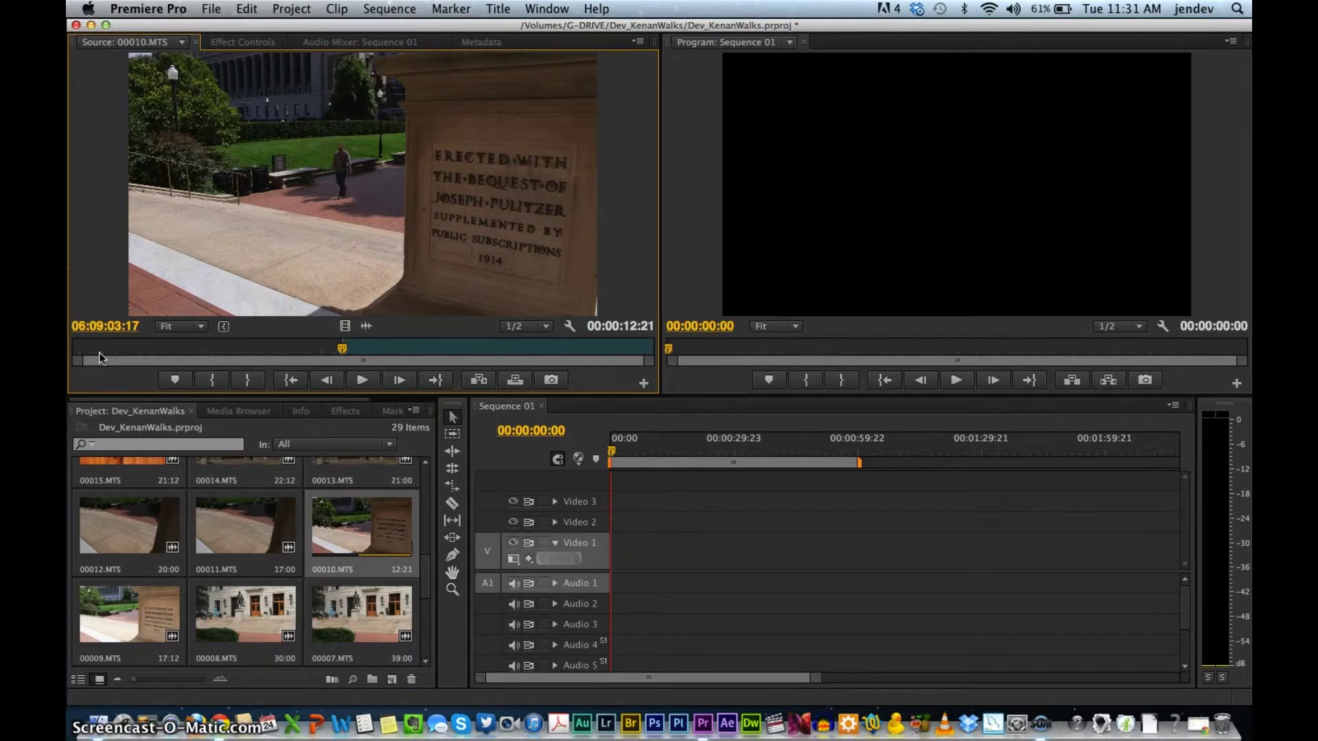
pyautogui.press('space')
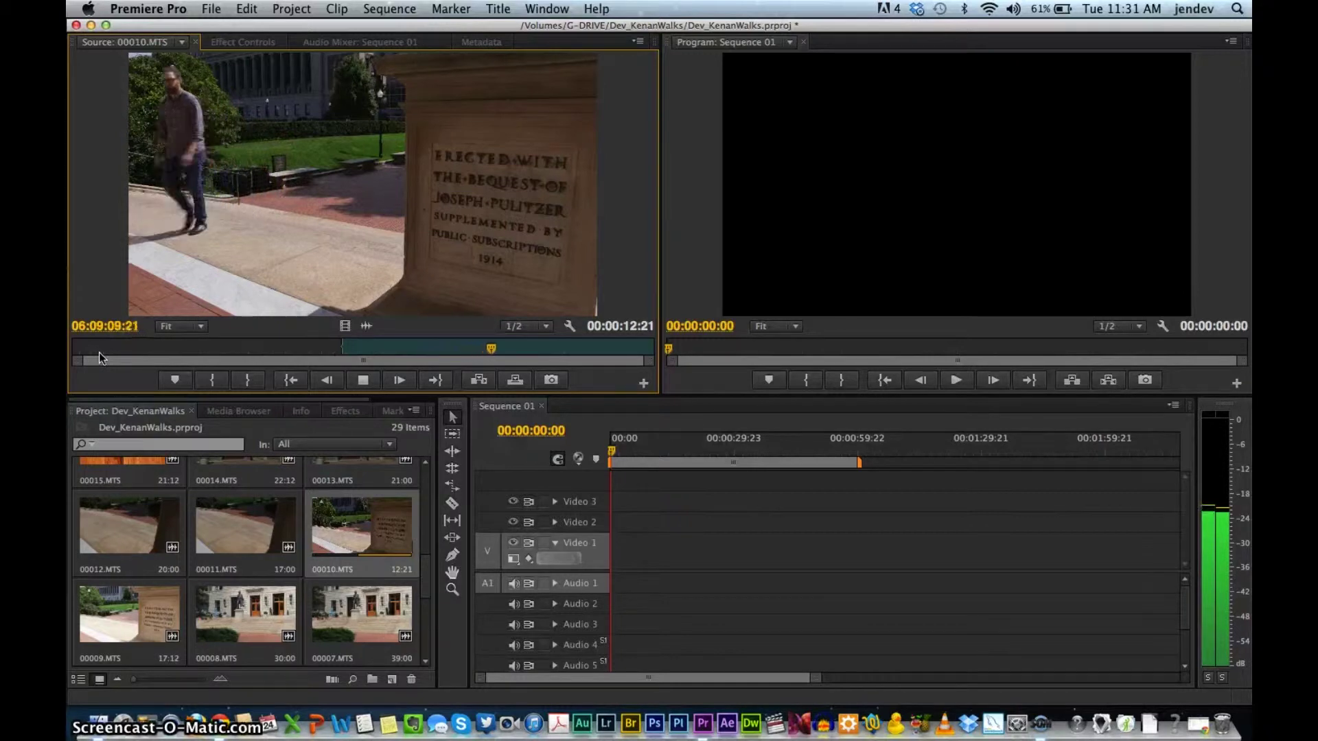
pyautogui.press('space')
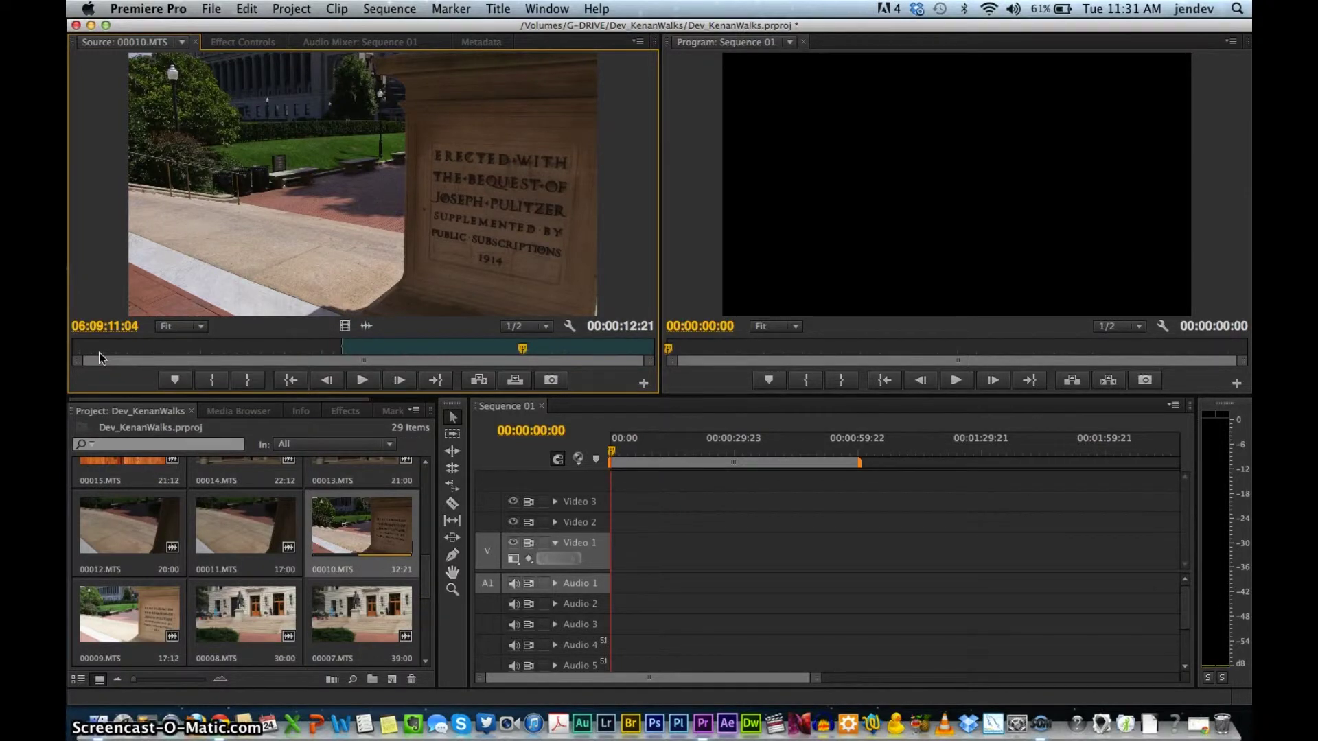
pyautogui.press('o')
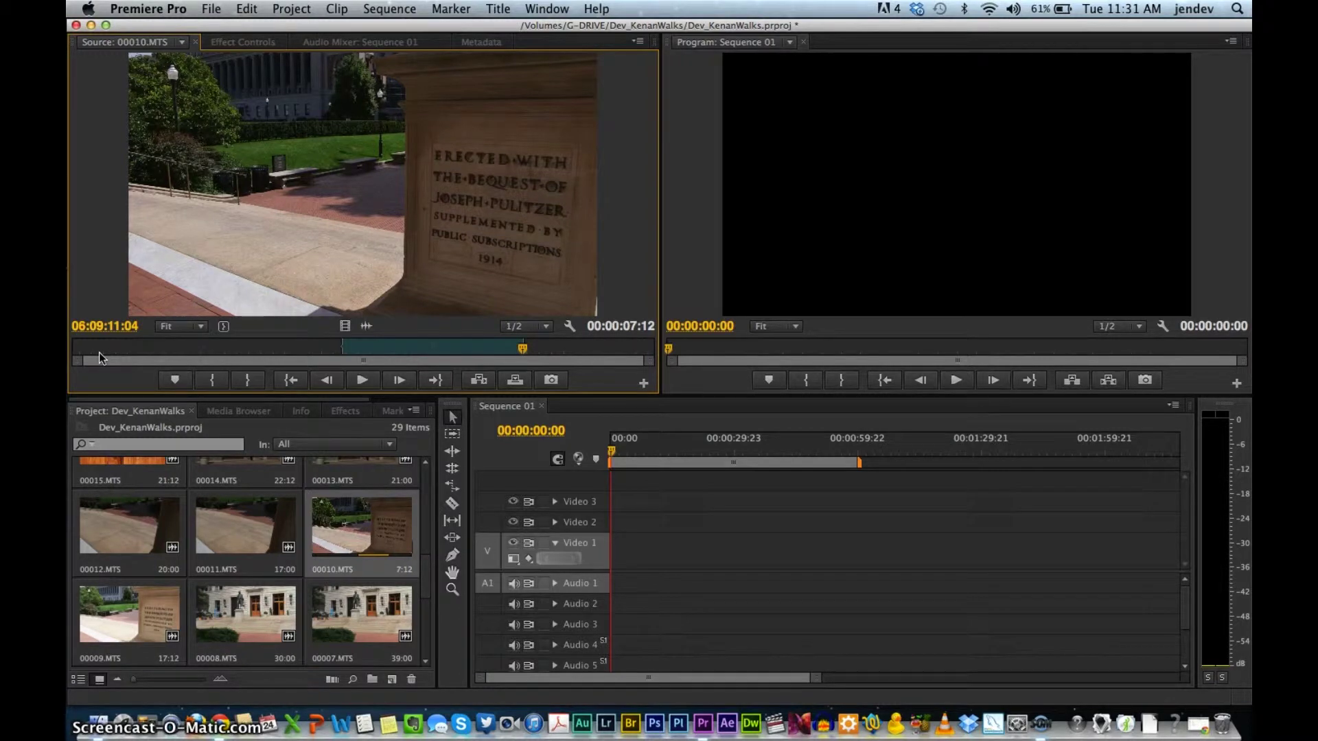
# Make a subclip of the marked 00010.MTS range, naming it UpStairsWS
pyautogui.click(336, 8)
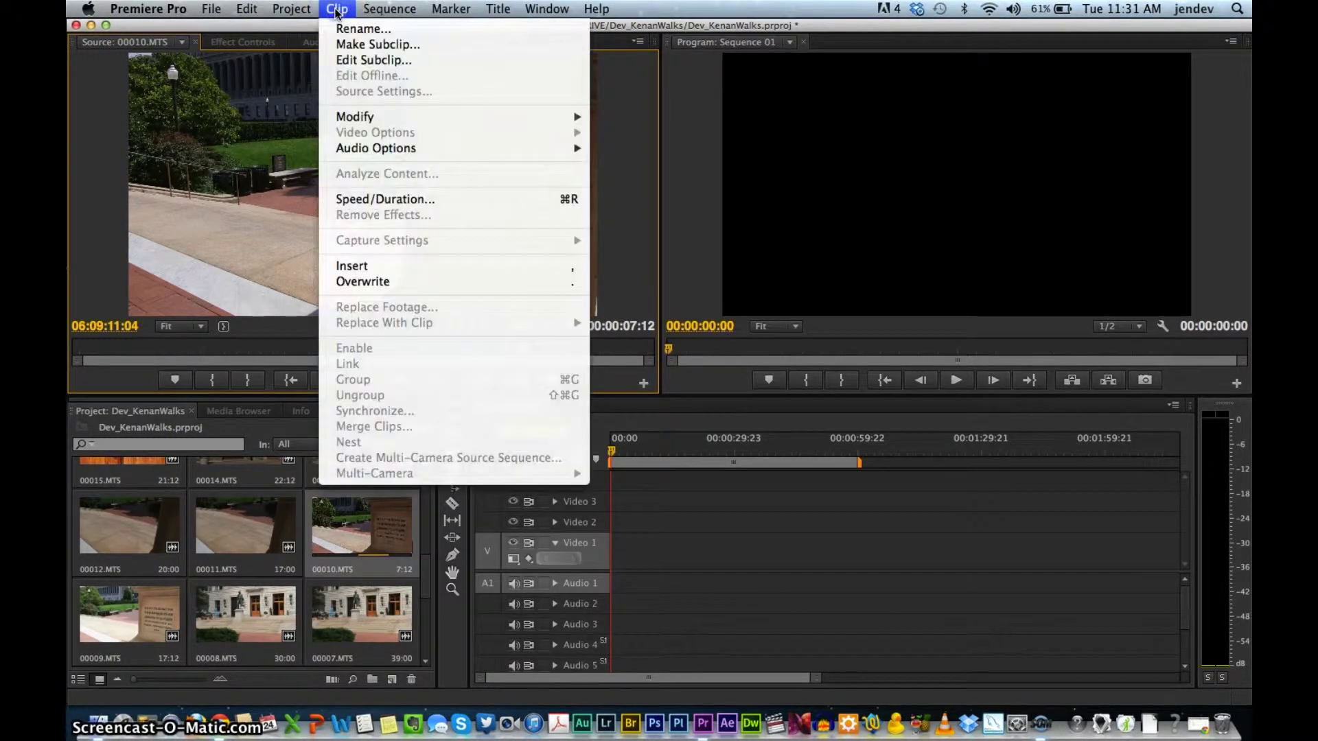
pyautogui.click(355, 43)
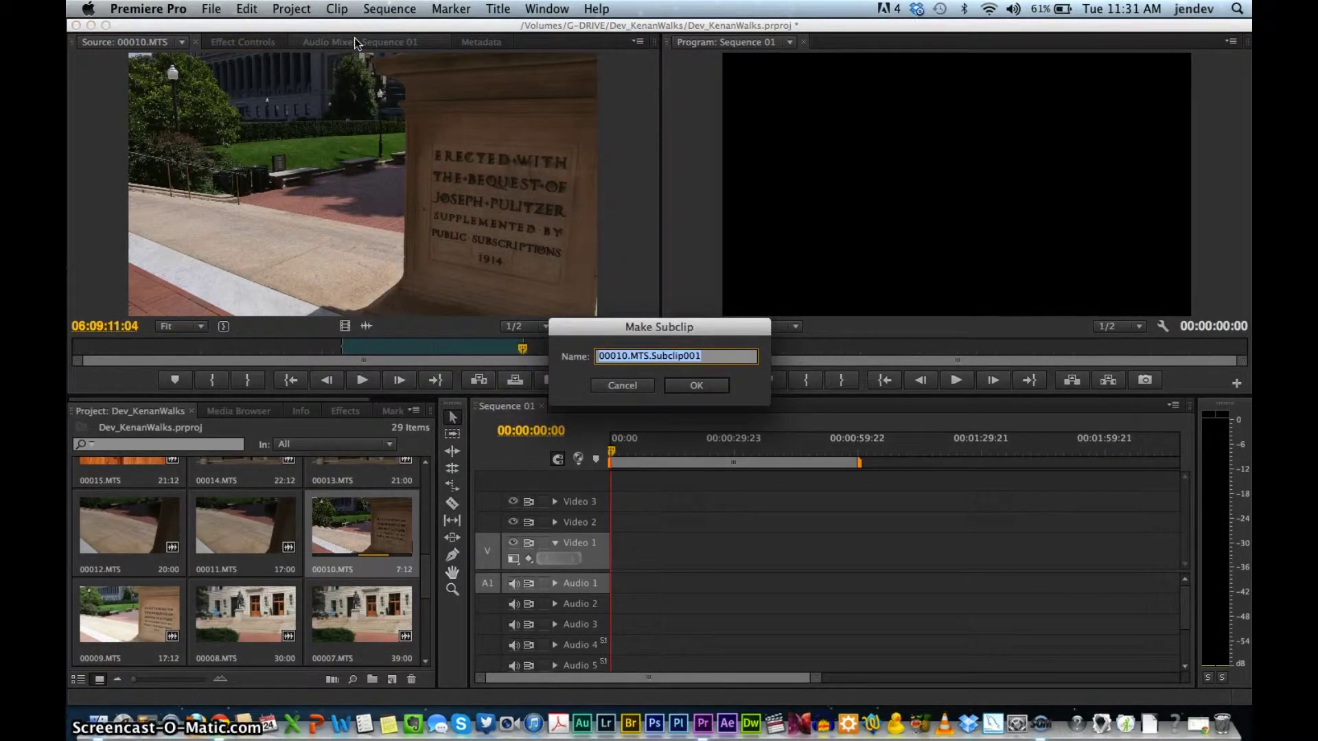
pyautogui.click(665, 355)
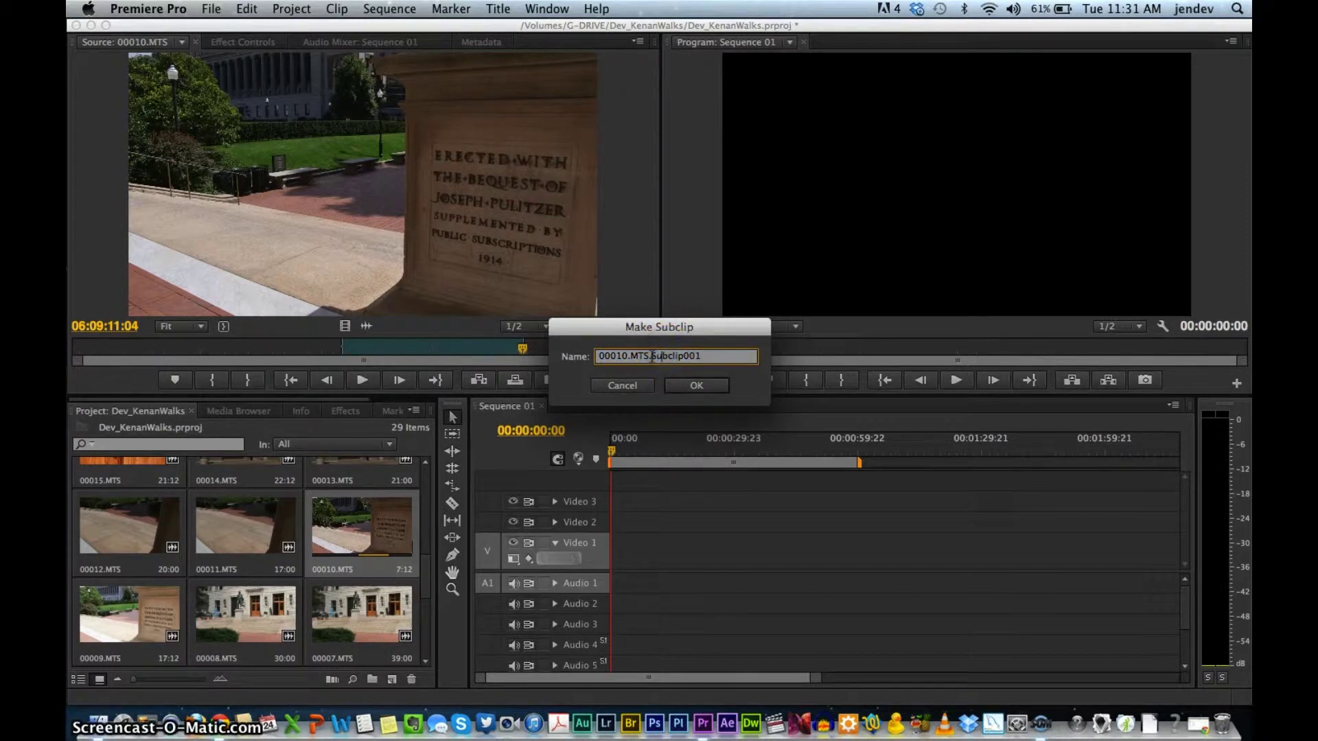
pyautogui.moveTo(650, 356); pyautogui.dragTo(743, 362)
pyautogui.write('UpStairsWA')
pyautogui.press('BackSpace')
pyautogui.write('S')
pyautogui.click(812, 382)
pyautogui.click(695, 384)
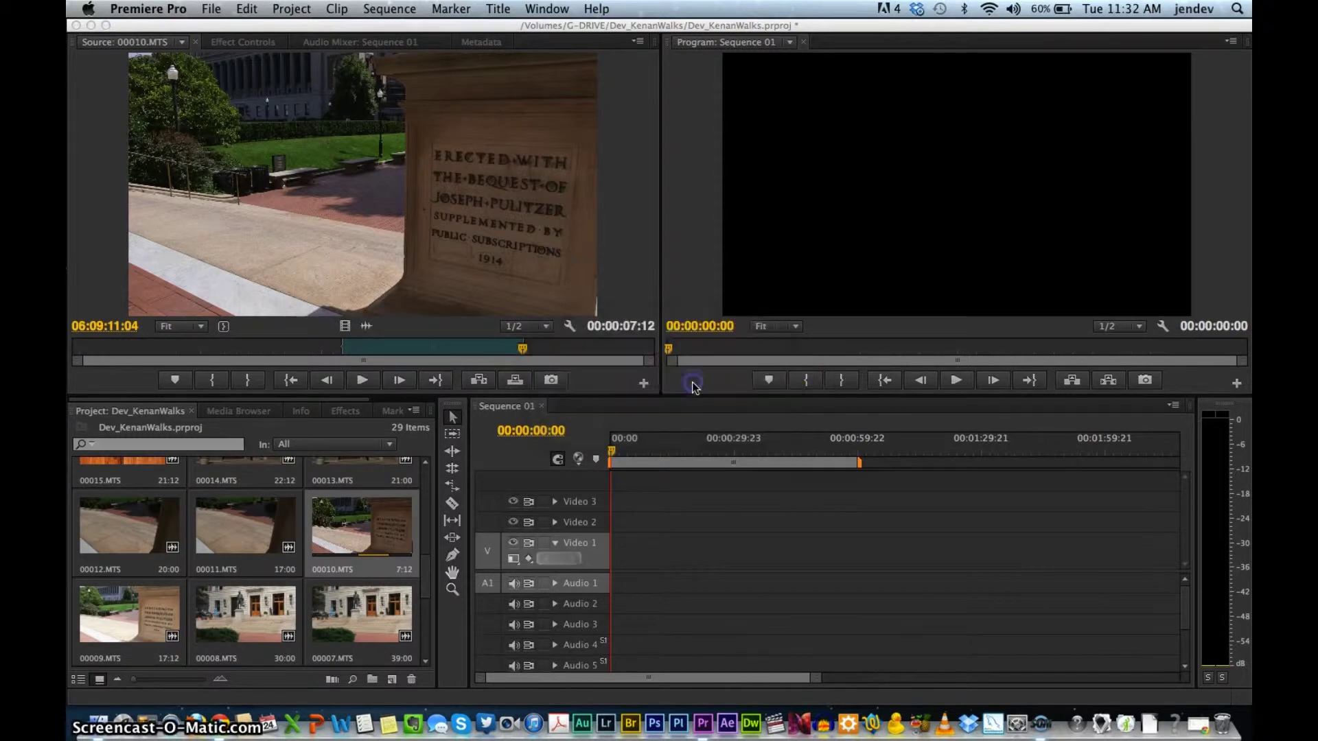
pyautogui.click(508, 472)
pyautogui.click(369, 561)
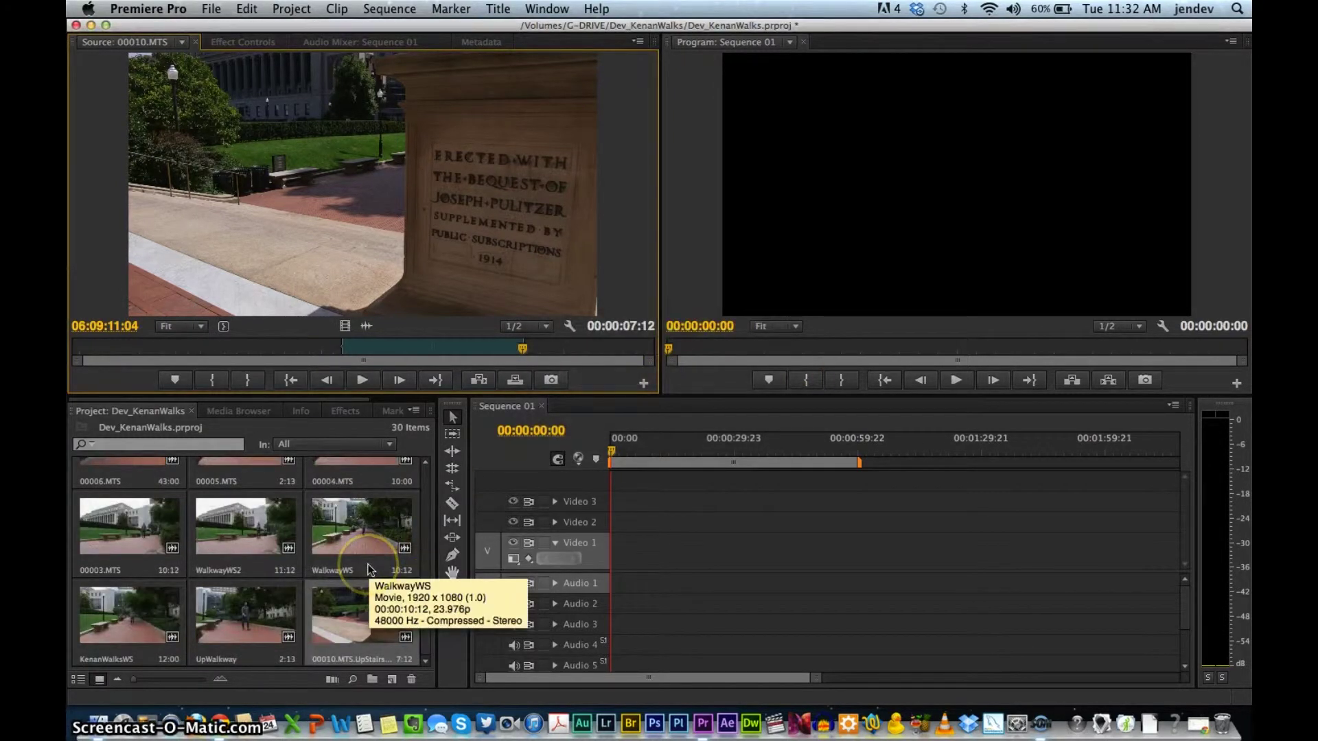
# Drag the UpStairsWS subclip onto Video 1 and Audio 1 of Sequence 01
pyautogui.click(388, 633)
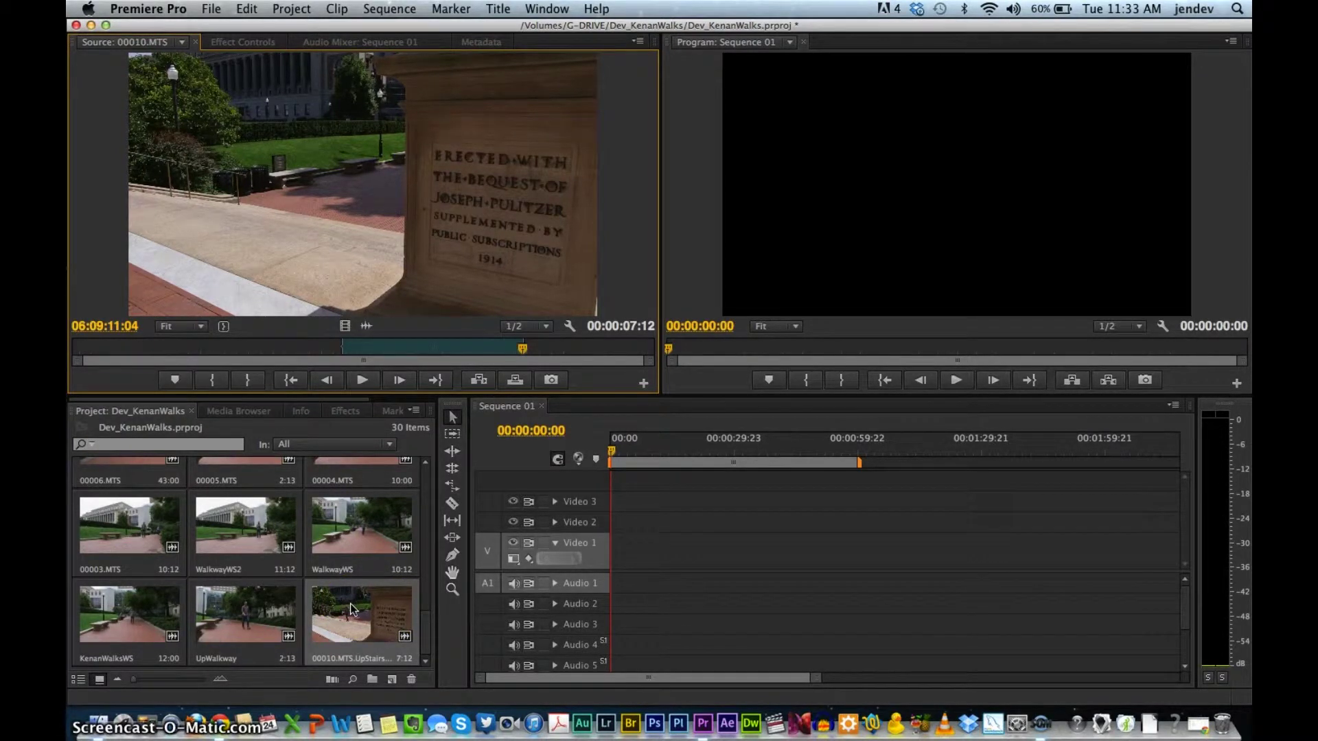
pyautogui.moveTo(350, 604); pyautogui.dragTo(627, 561)
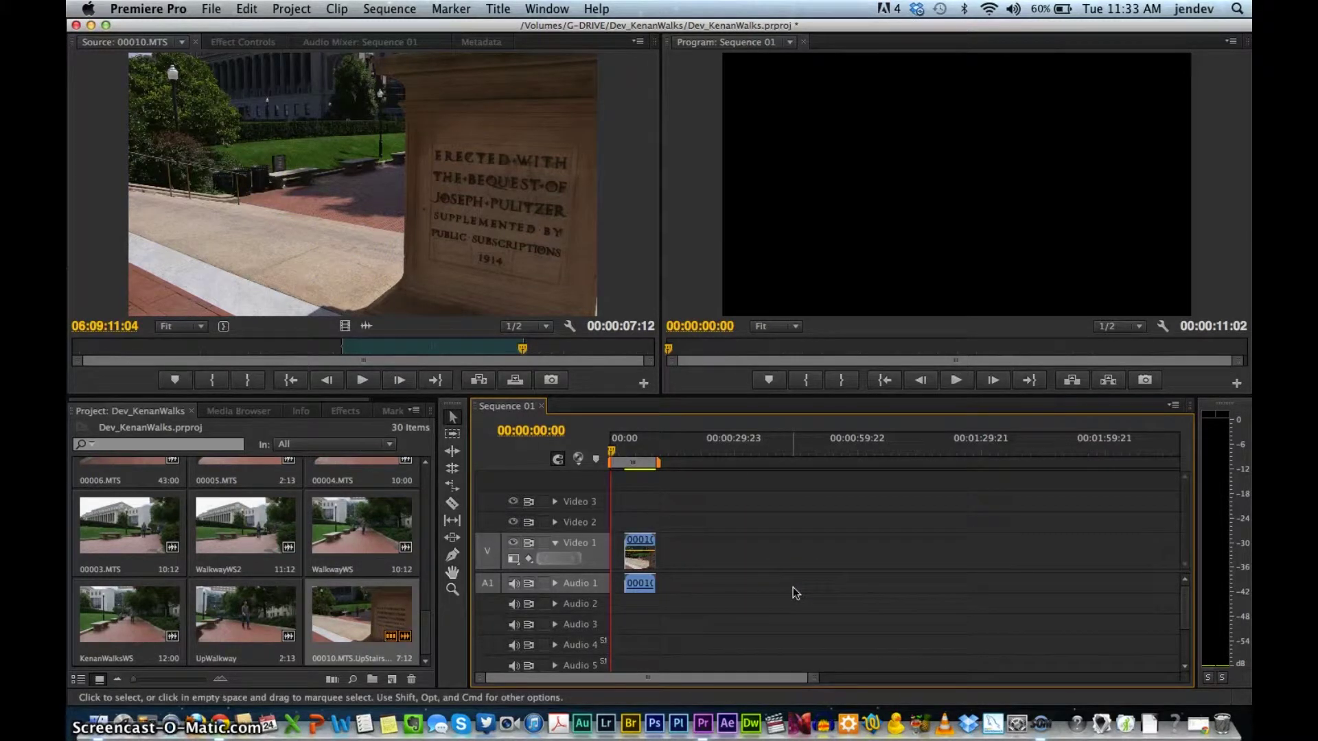
pyautogui.click(324, 553)
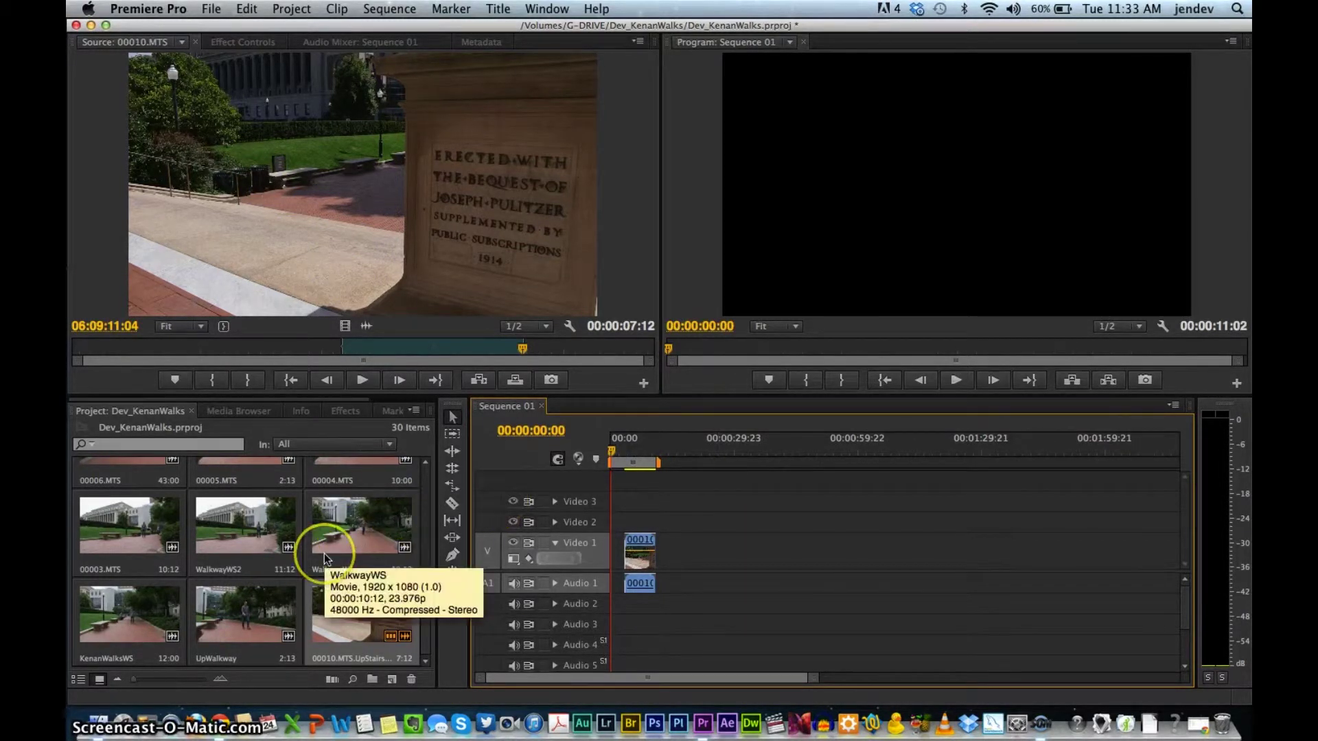
# Load WalkwayWS in the Source monitor and preview the walk
pyautogui.click(366, 551)
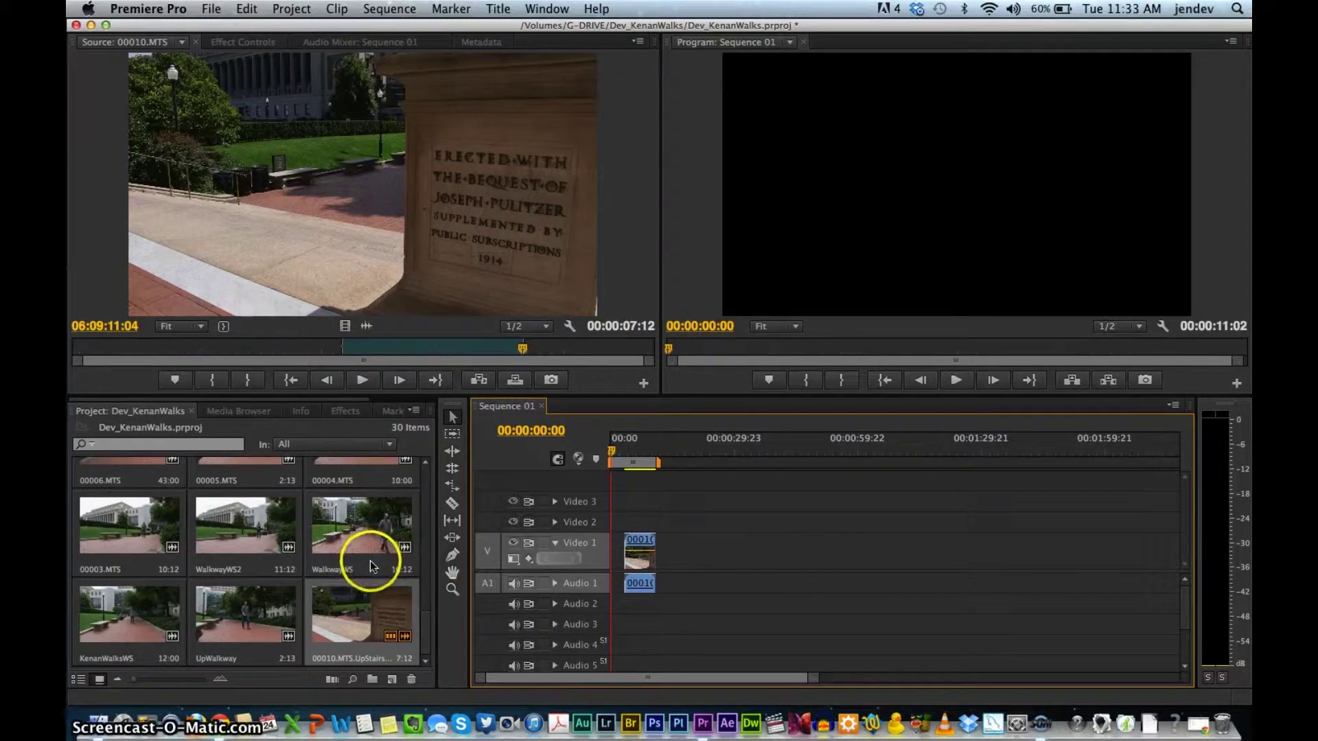
pyautogui.click(368, 567)
pyautogui.doubleClick(366, 569)
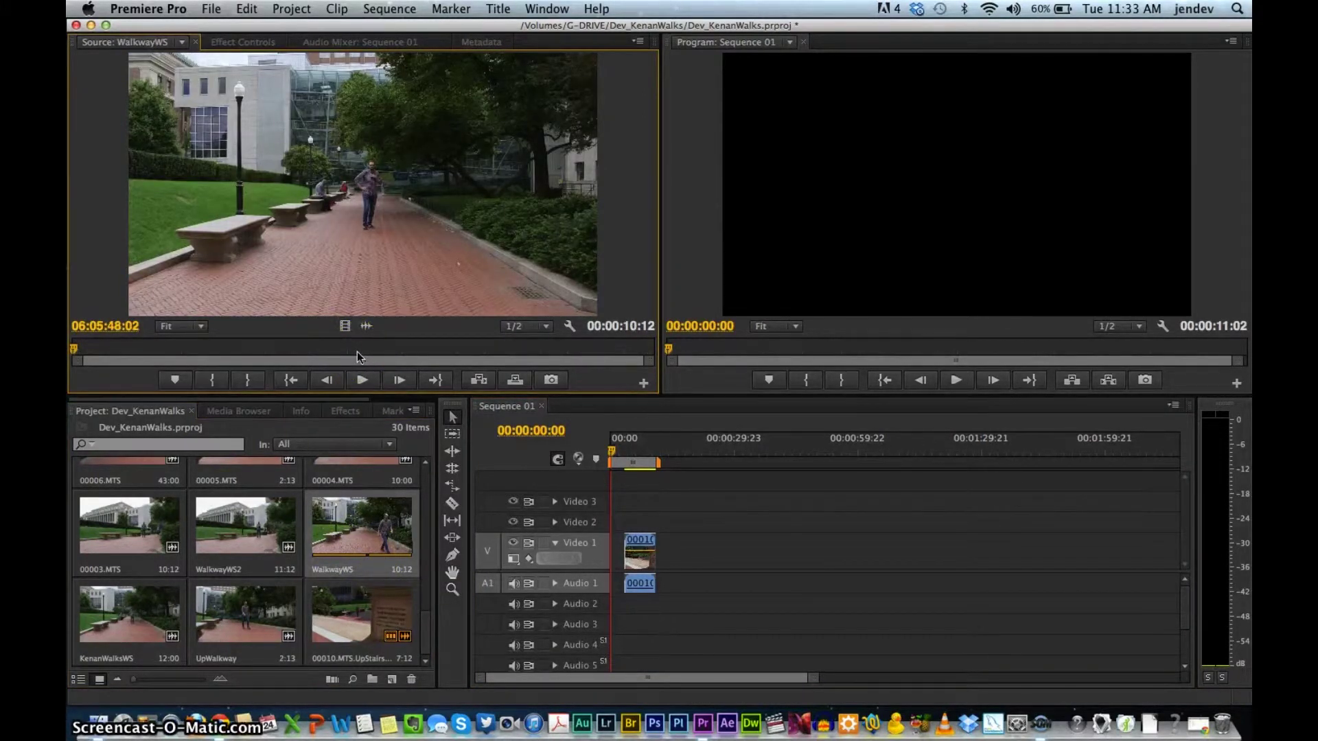
pyautogui.press('space')
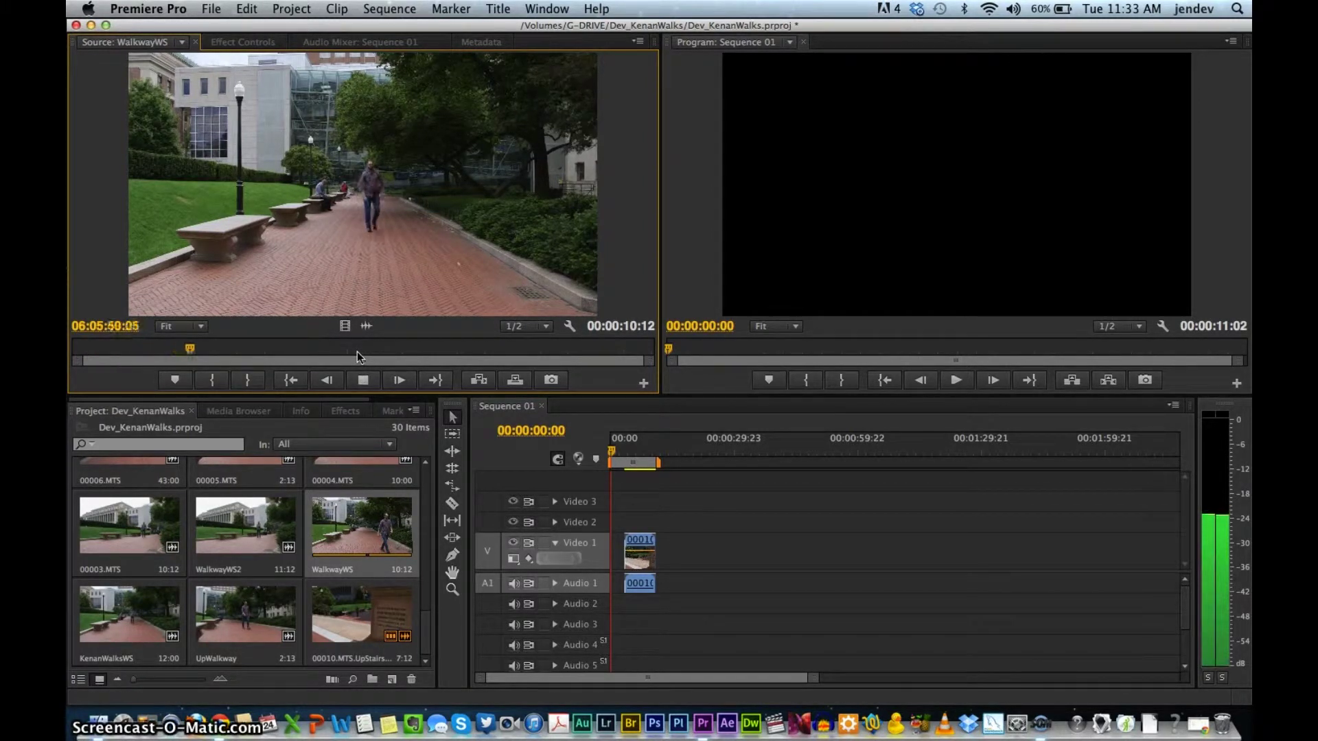
pyautogui.press('space')
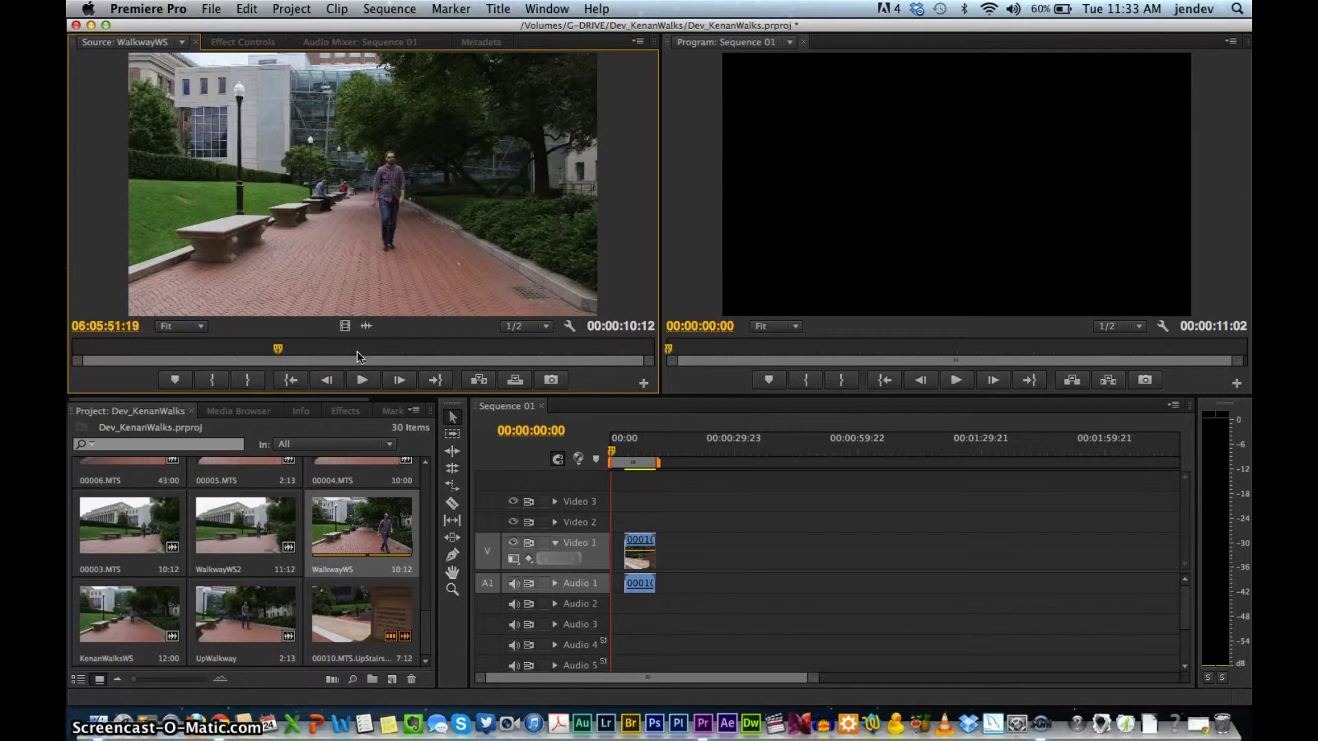
# Mark a 3:15 In/Out range of WalkwayWS and place it after UpStairsWS on Video 1
pyautogui.press('i')
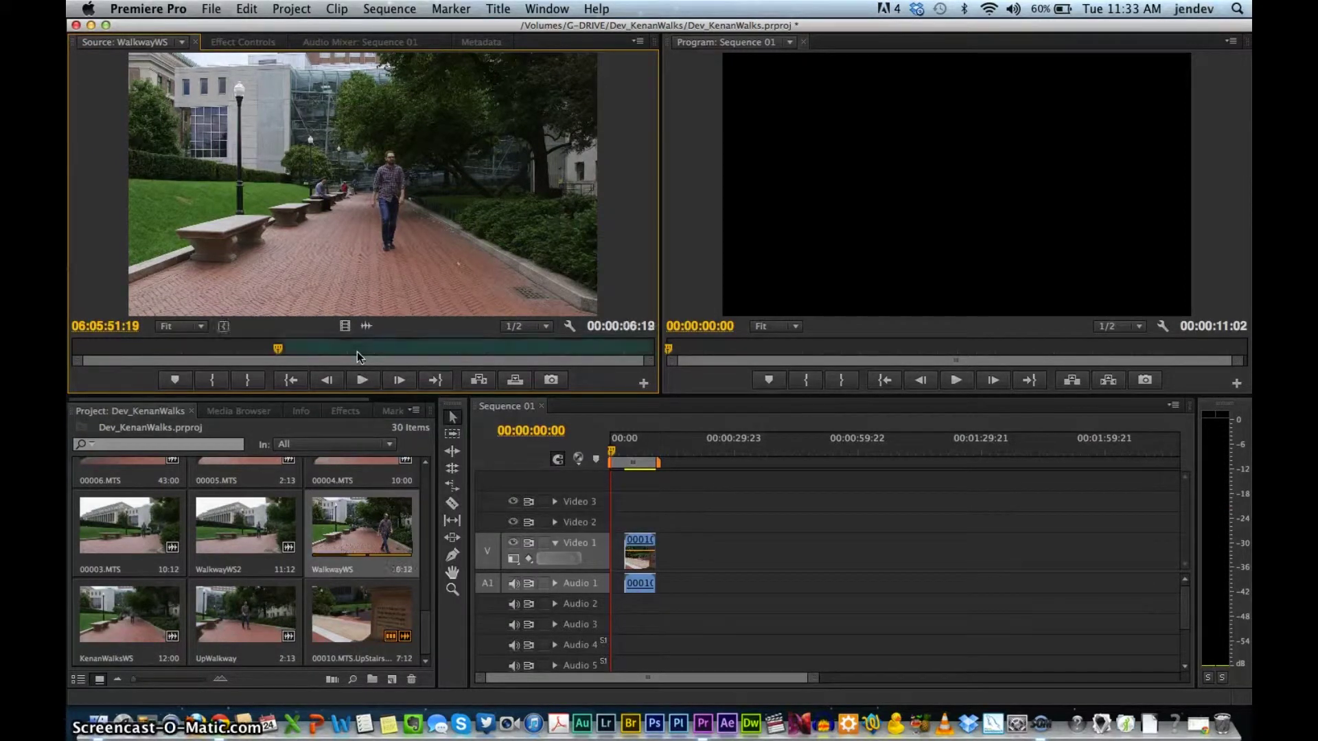
pyautogui.press('space')
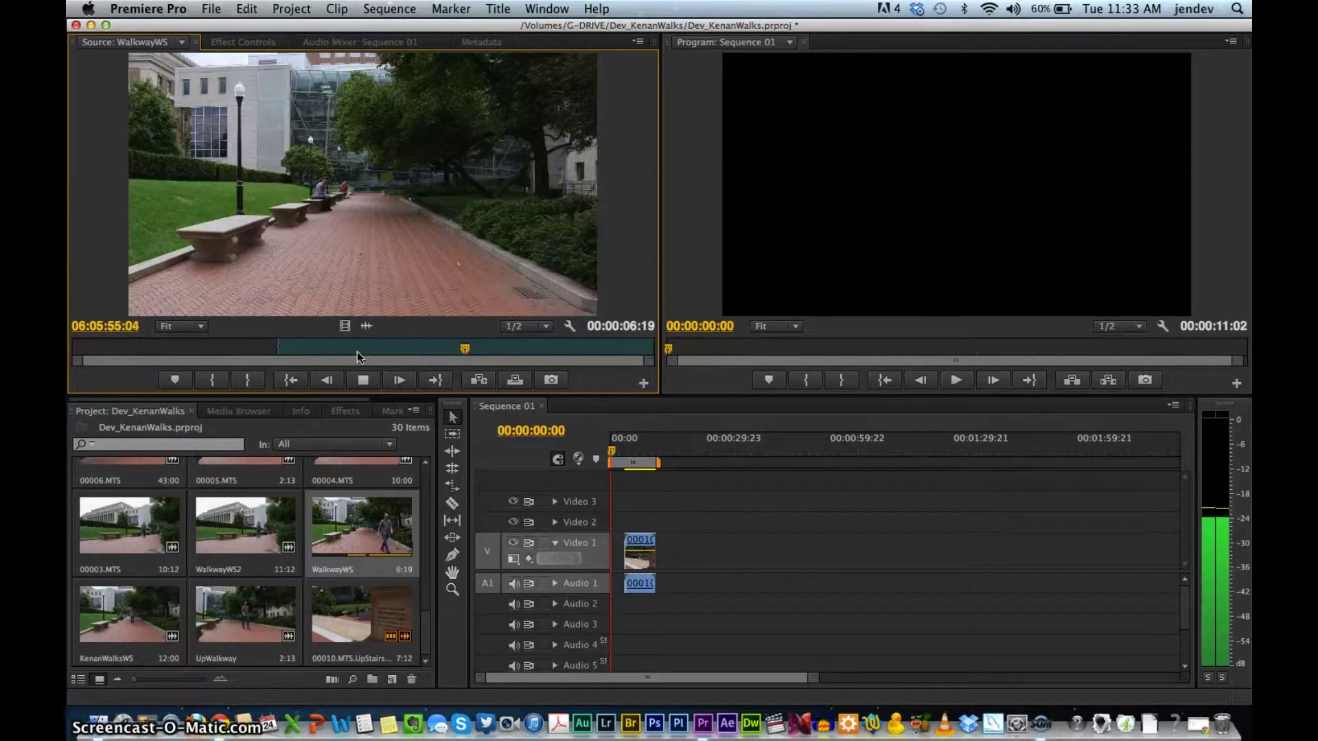
pyautogui.press('space')
pyautogui.press('o')
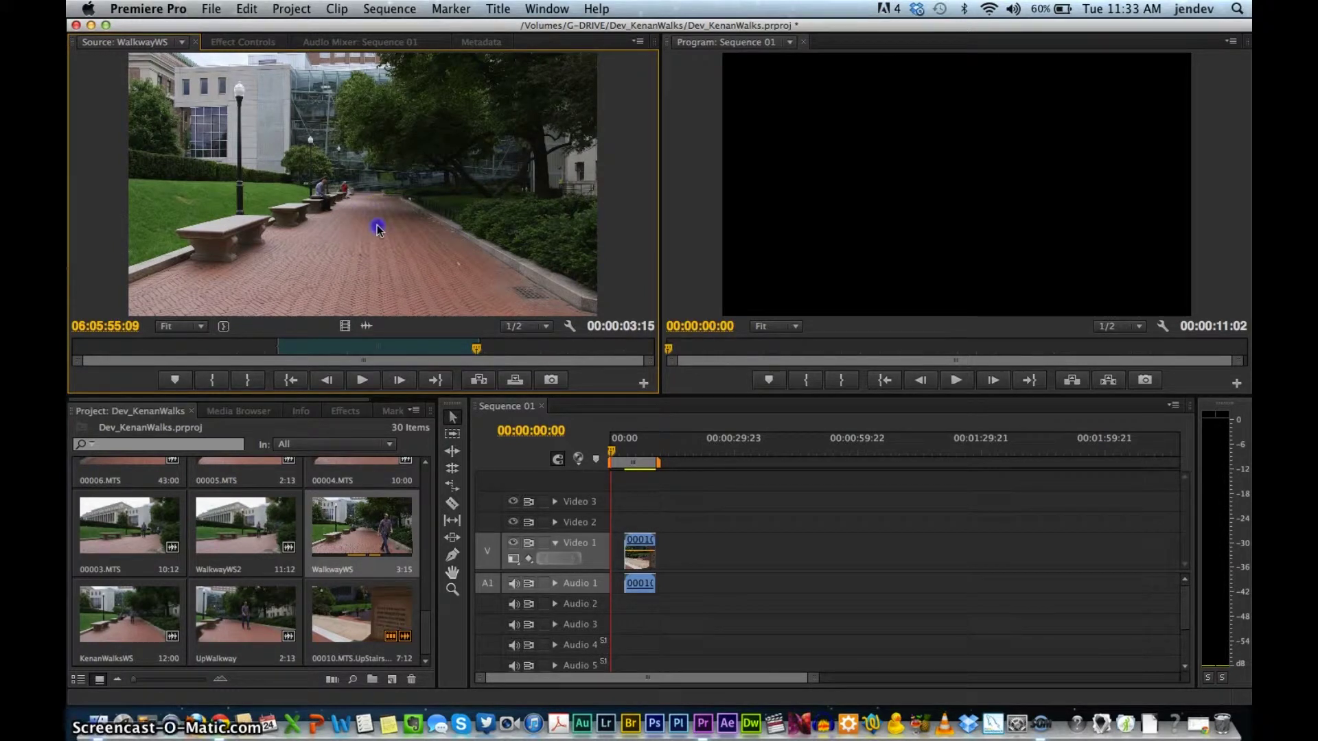
pyautogui.moveTo(563, 470); pyautogui.dragTo(682, 553)
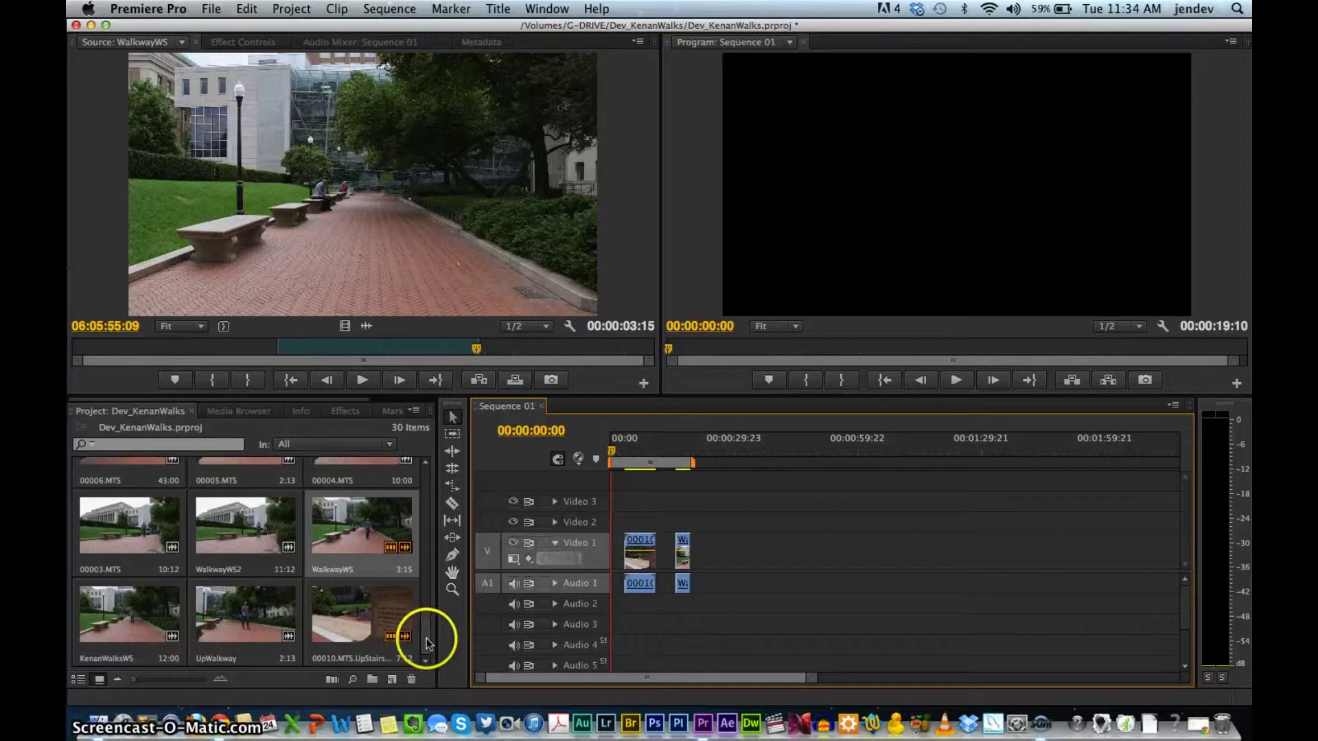
# Load 00008.MTS in the Source monitor, preview it, and step back to before the man enters
pyautogui.moveTo(427, 641); pyautogui.dragTo(426, 594)
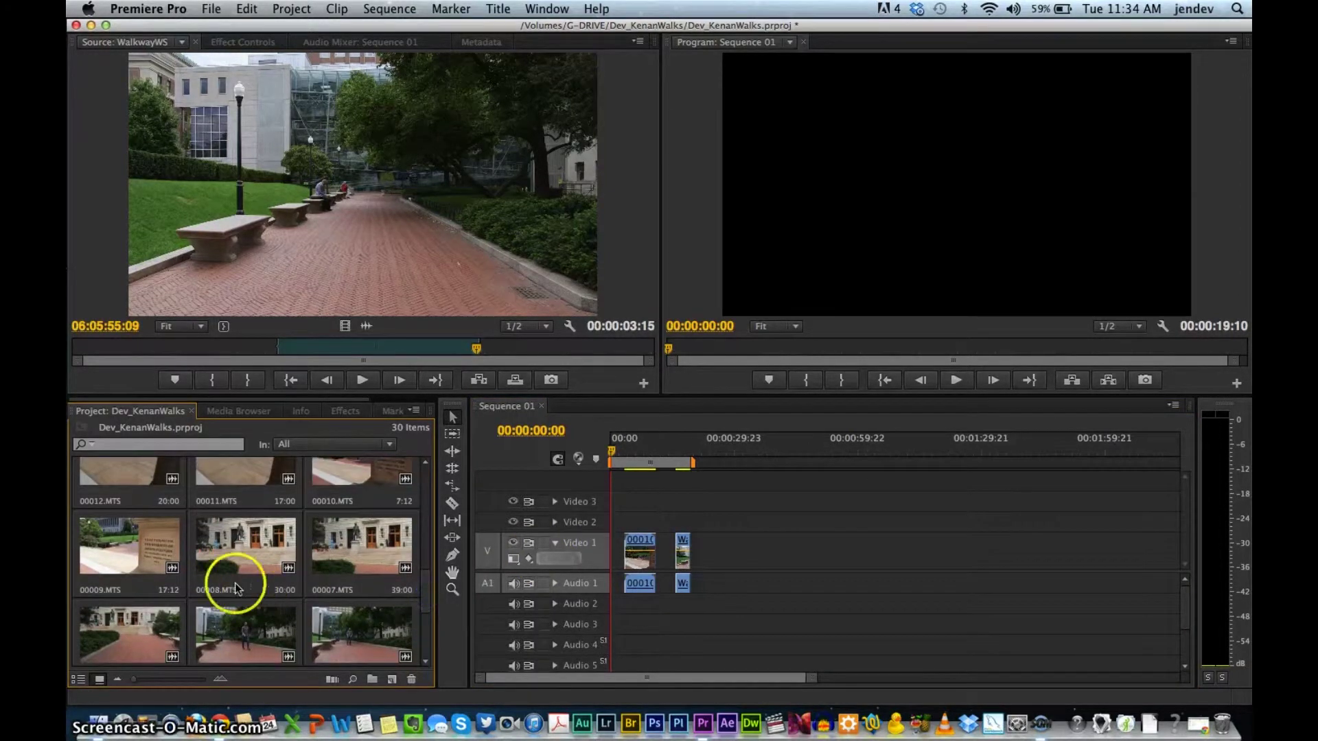
pyautogui.doubleClick(262, 590)
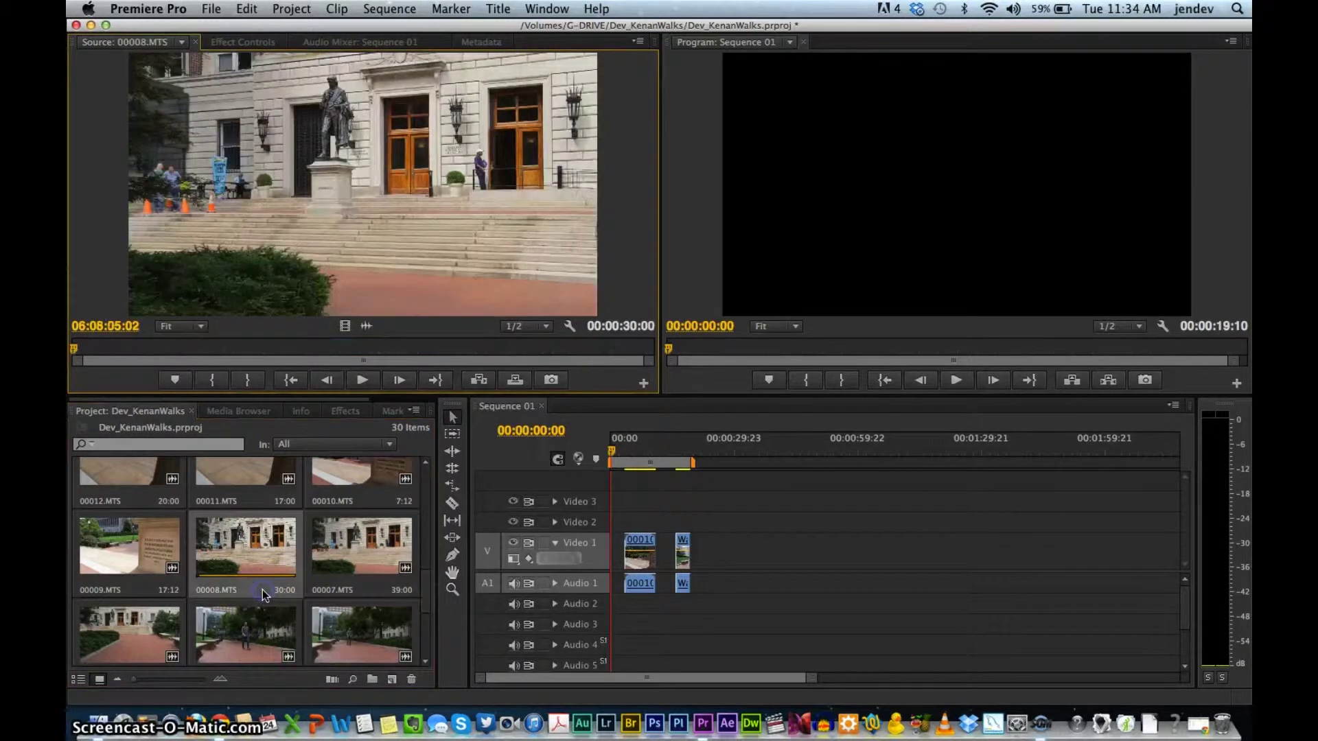
pyautogui.click(358, 380)
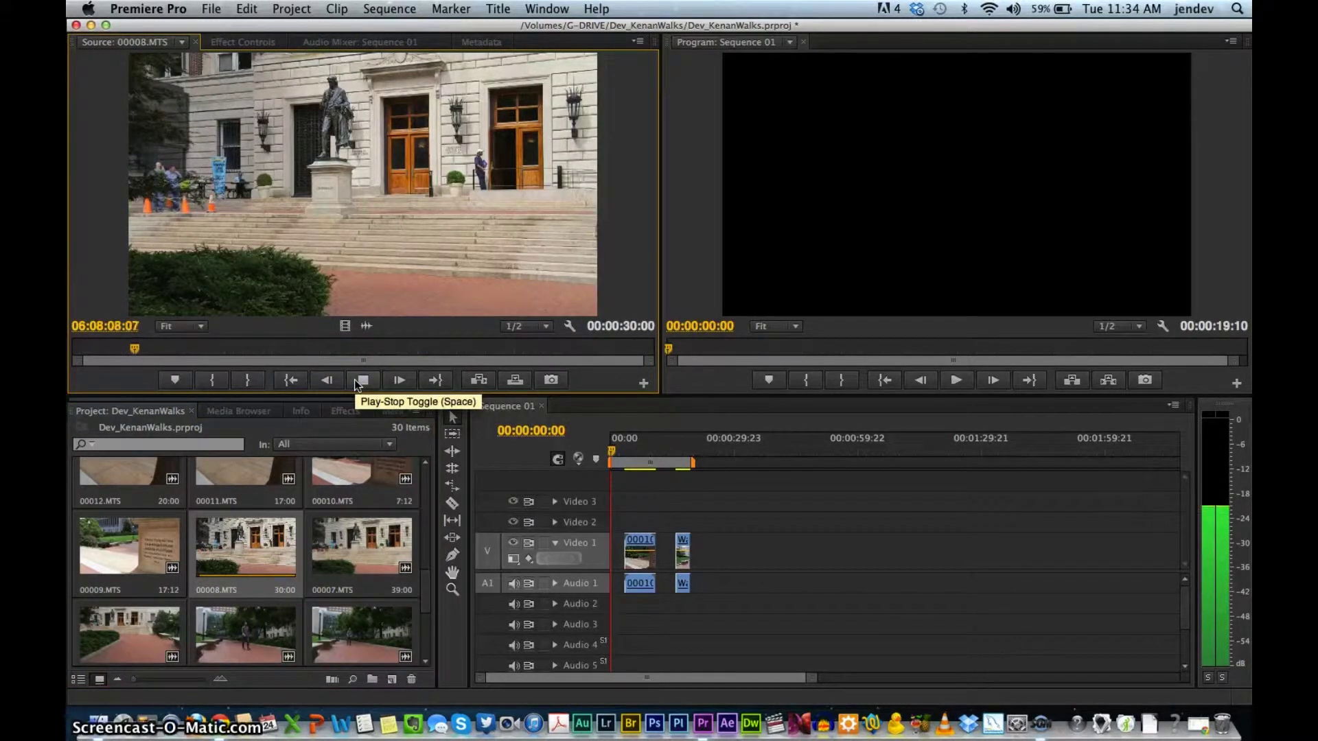
pyautogui.click(354, 380)
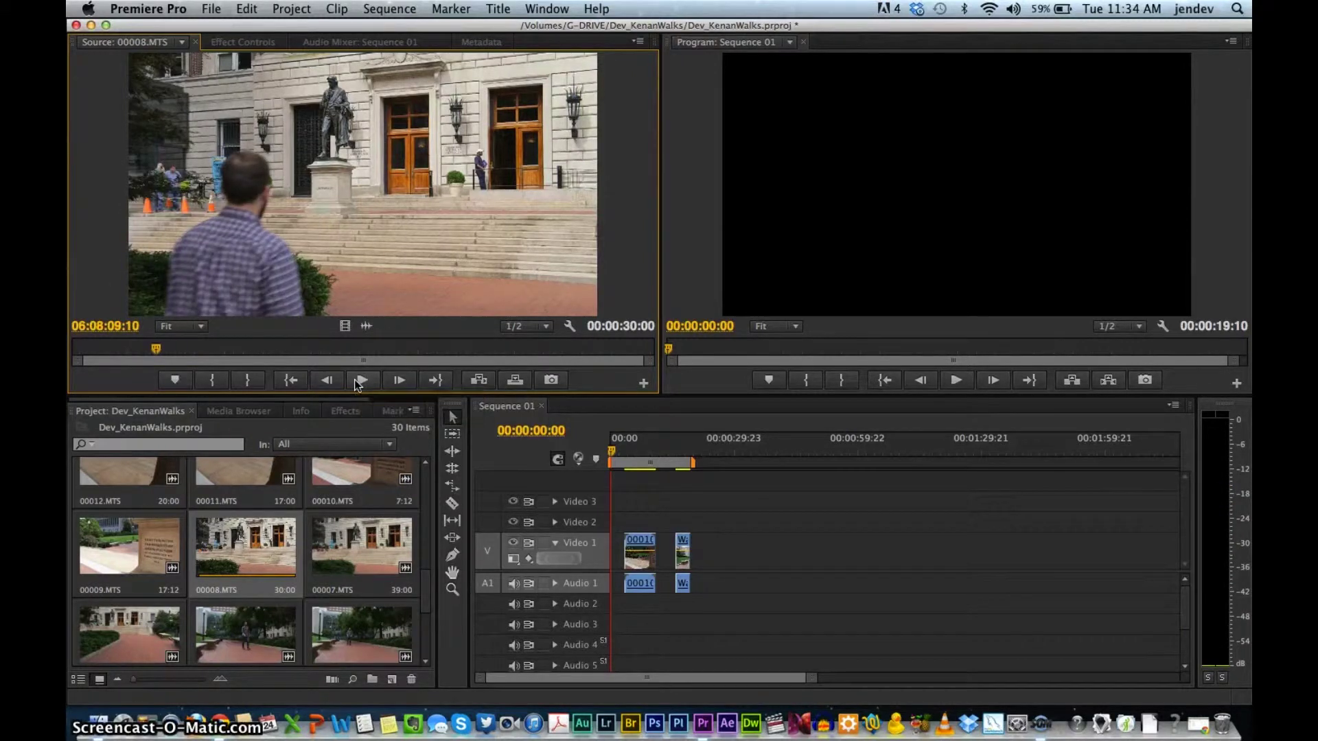
pyautogui.moveTo(162, 351); pyautogui.dragTo(141, 352)
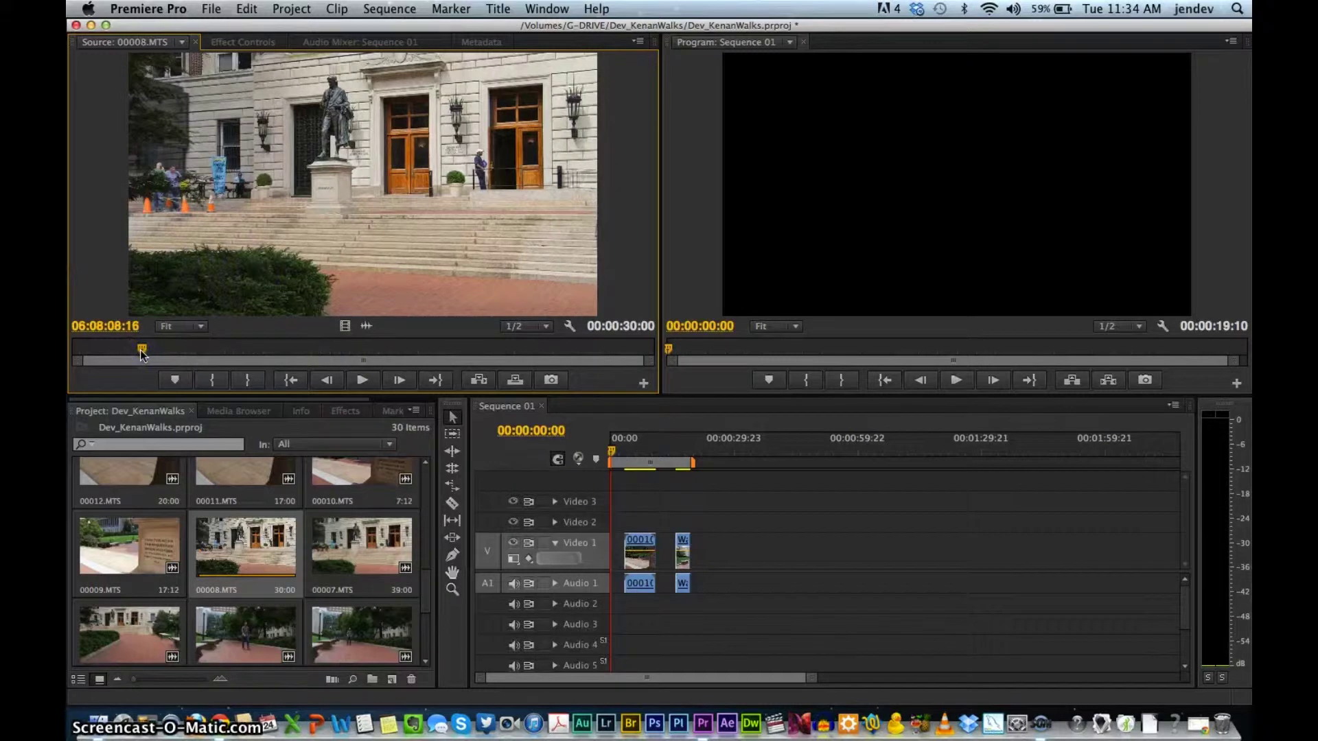
# Mark a 5:18 range of 00008.MTS and add it as the third clip on Video 1
pyautogui.press('i')
pyautogui.press('space')
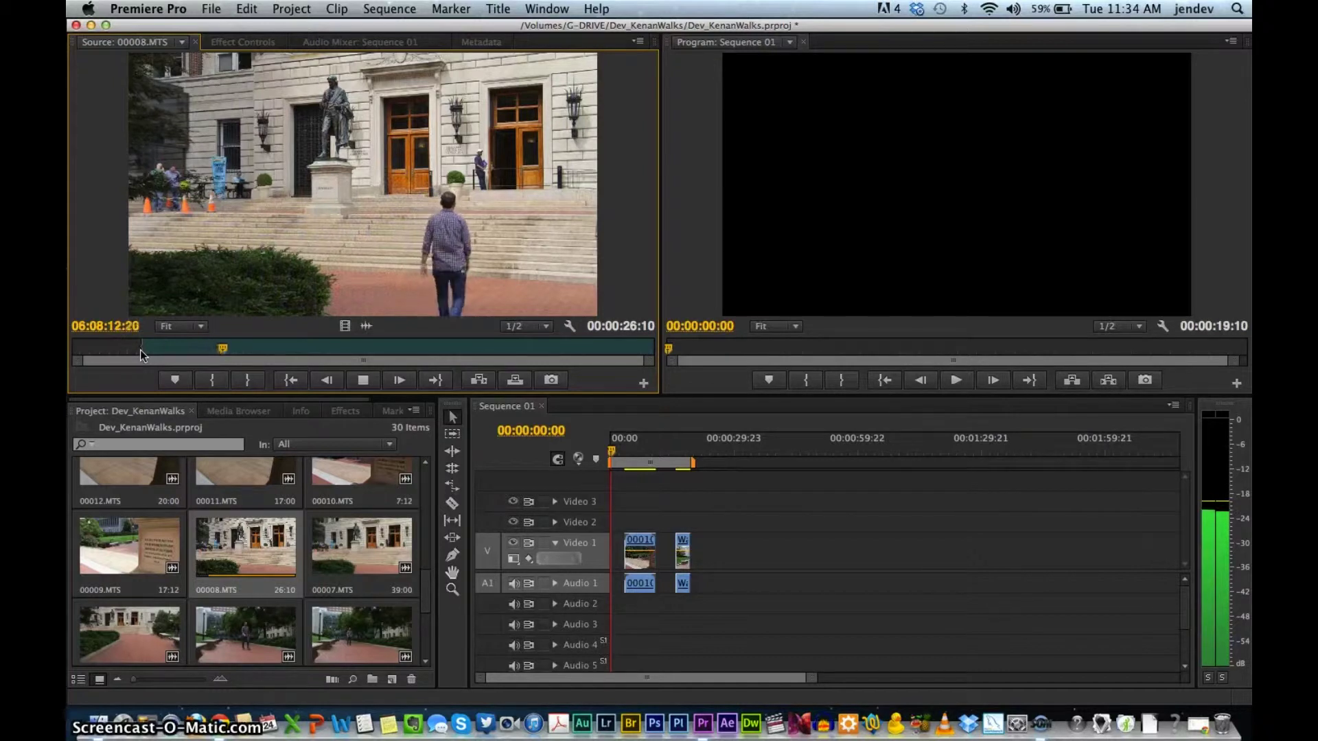
pyautogui.press('space')
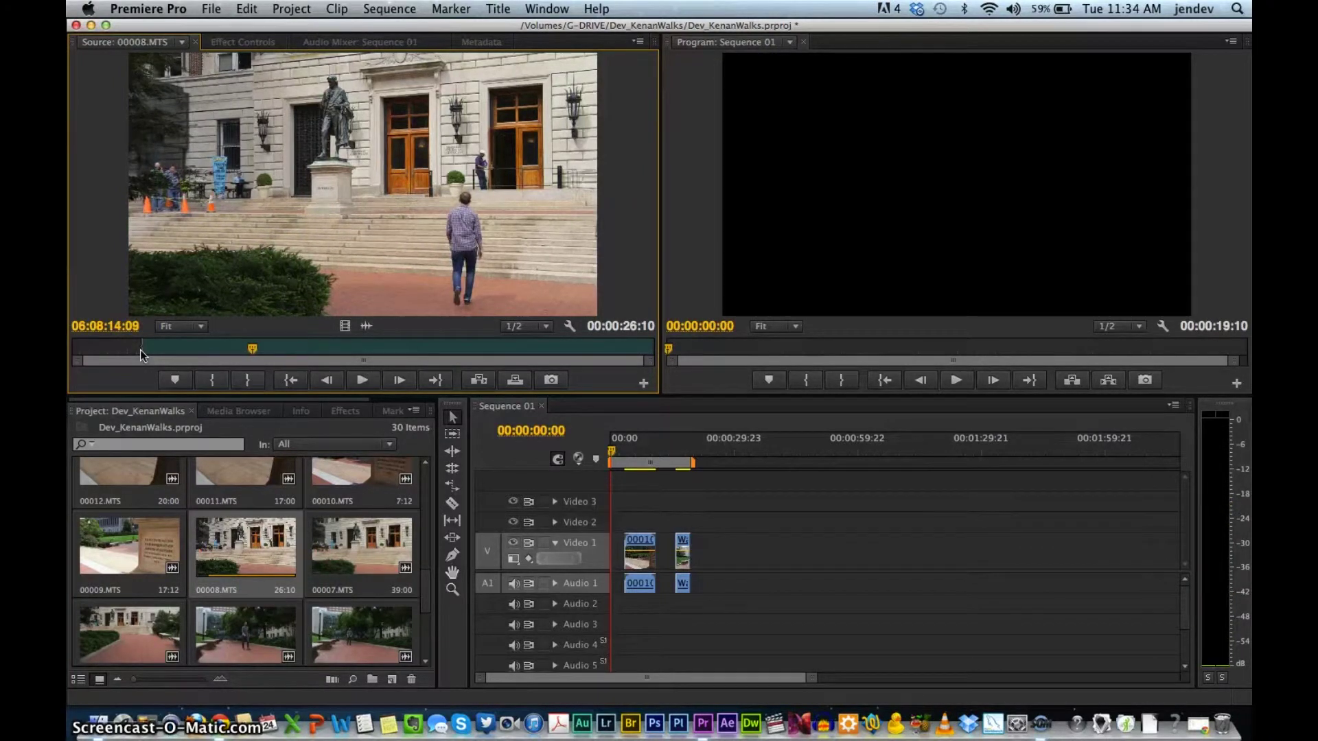
pyautogui.press('o')
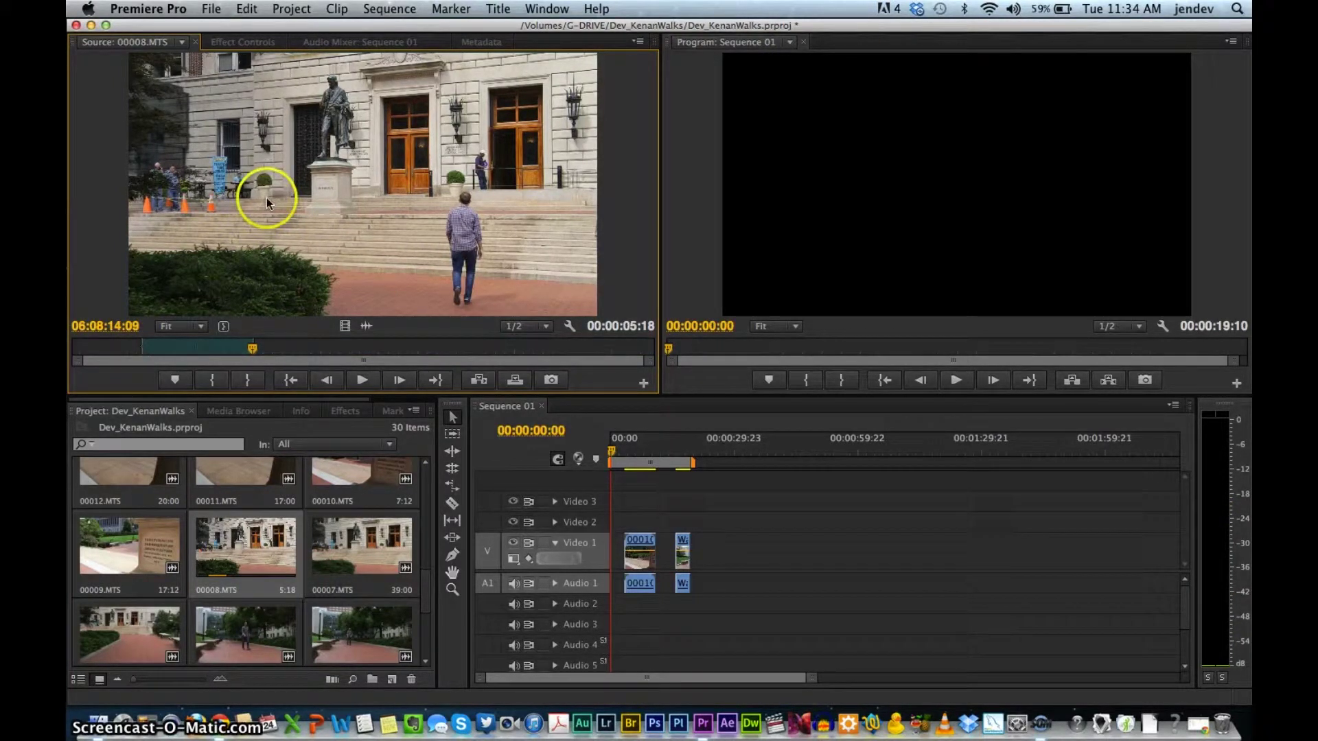
pyautogui.moveTo(266, 197); pyautogui.dragTo(726, 561)
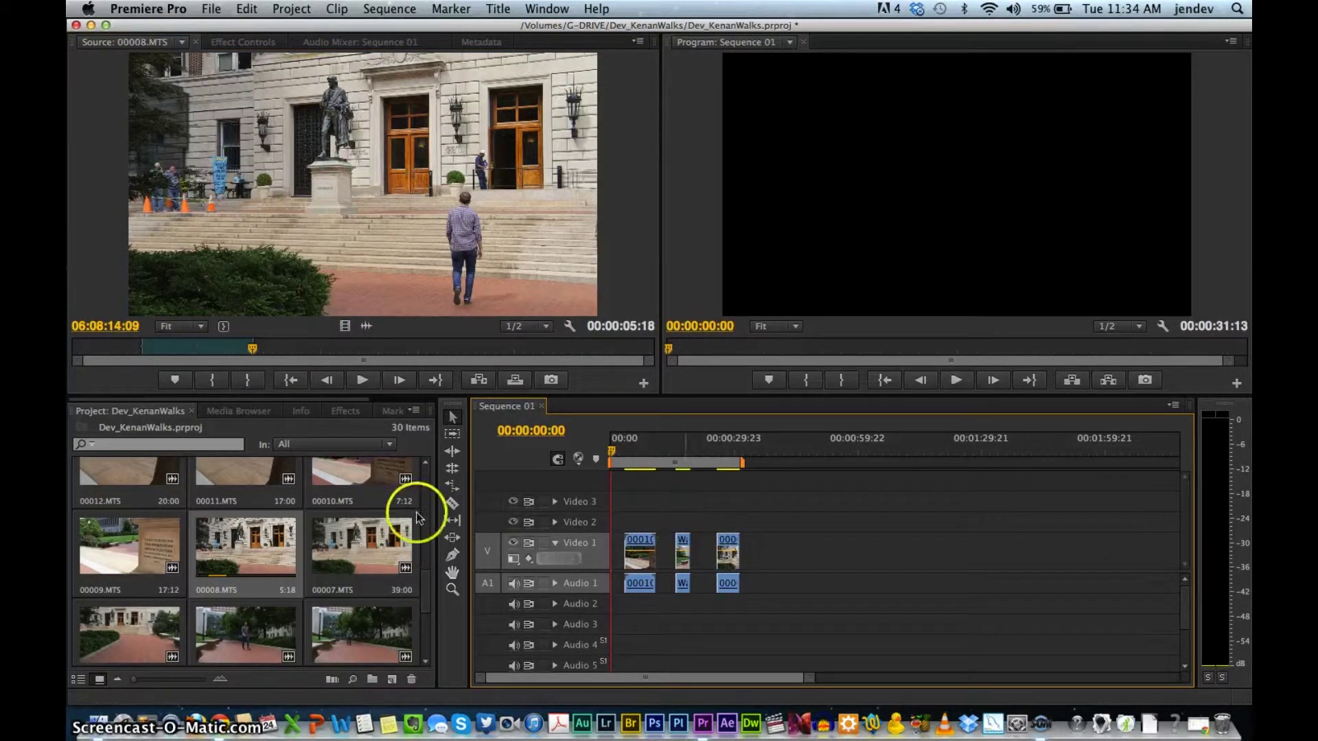
# Load 00013.MTS in the Source monitor, preview it, and park on the frame where the walk begins
pyautogui.scroll(-5, 378, 532)
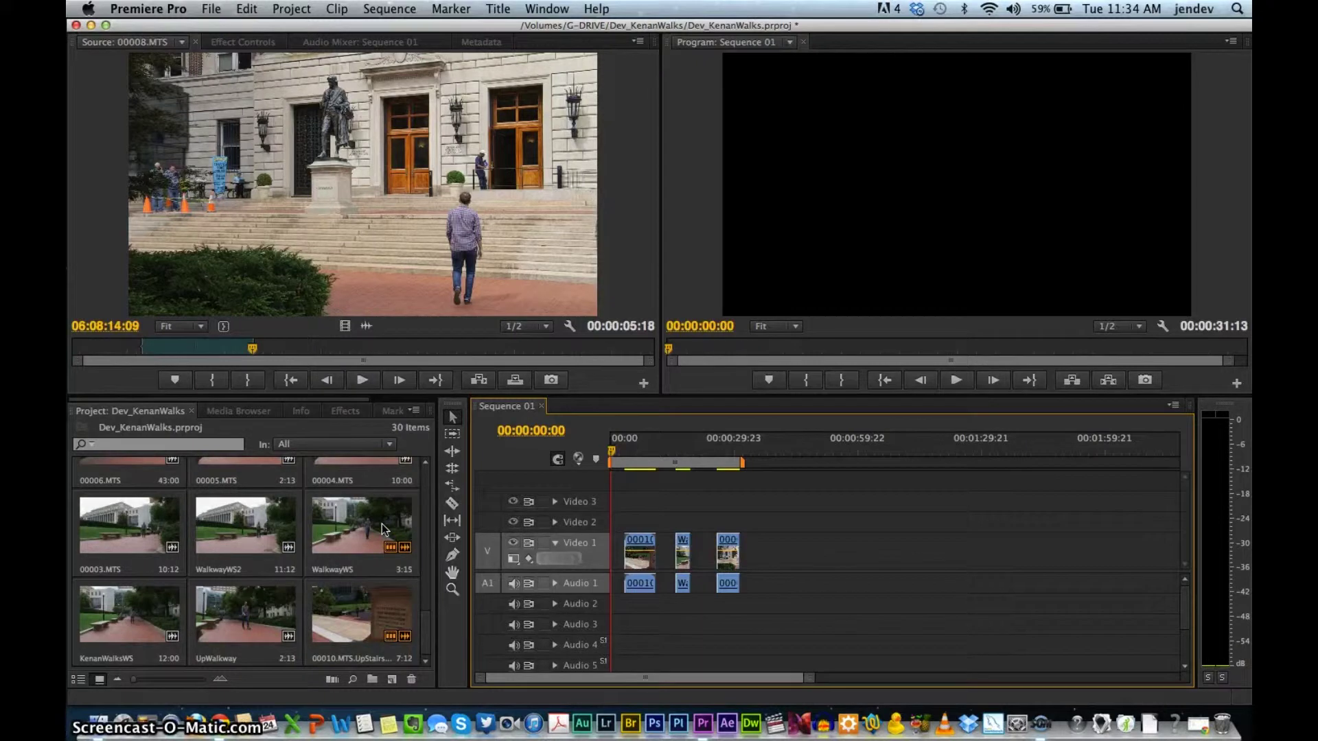
pyautogui.scroll(4, 382, 525)
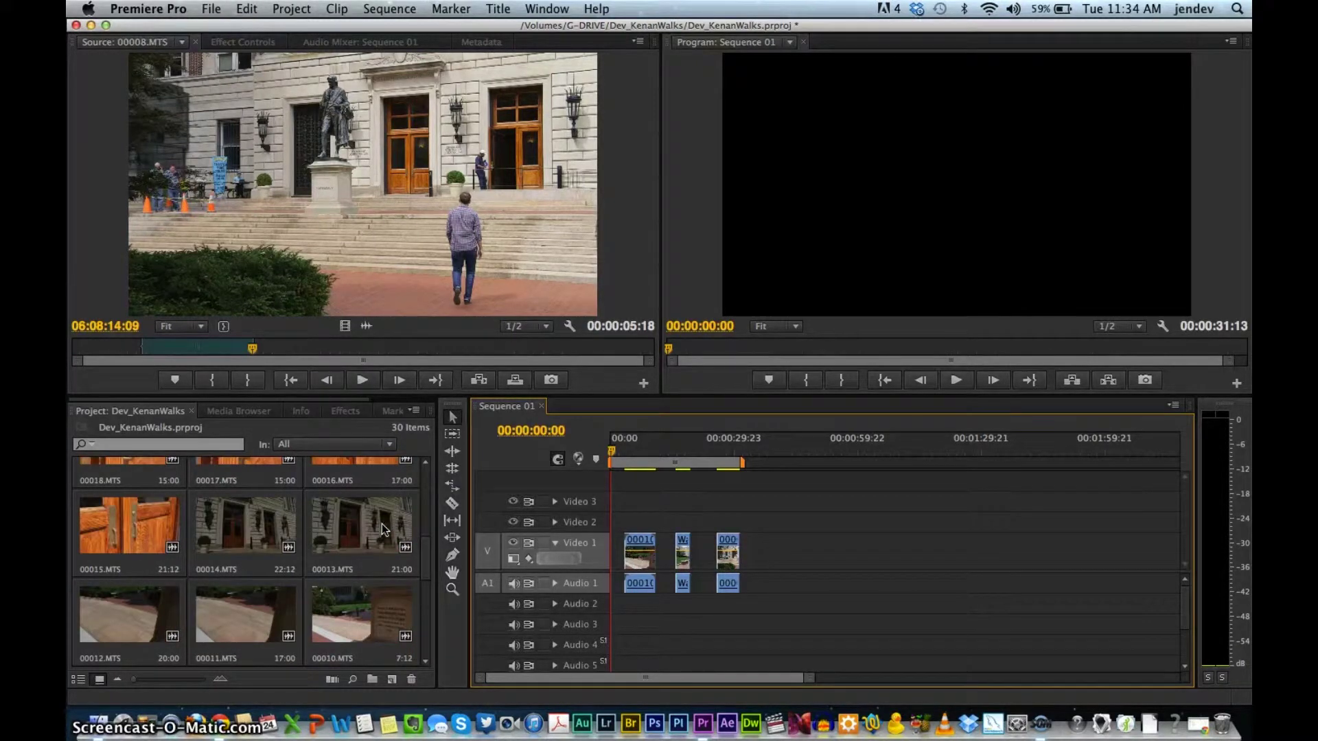
pyautogui.doubleClick(360, 569)
pyautogui.click(357, 385)
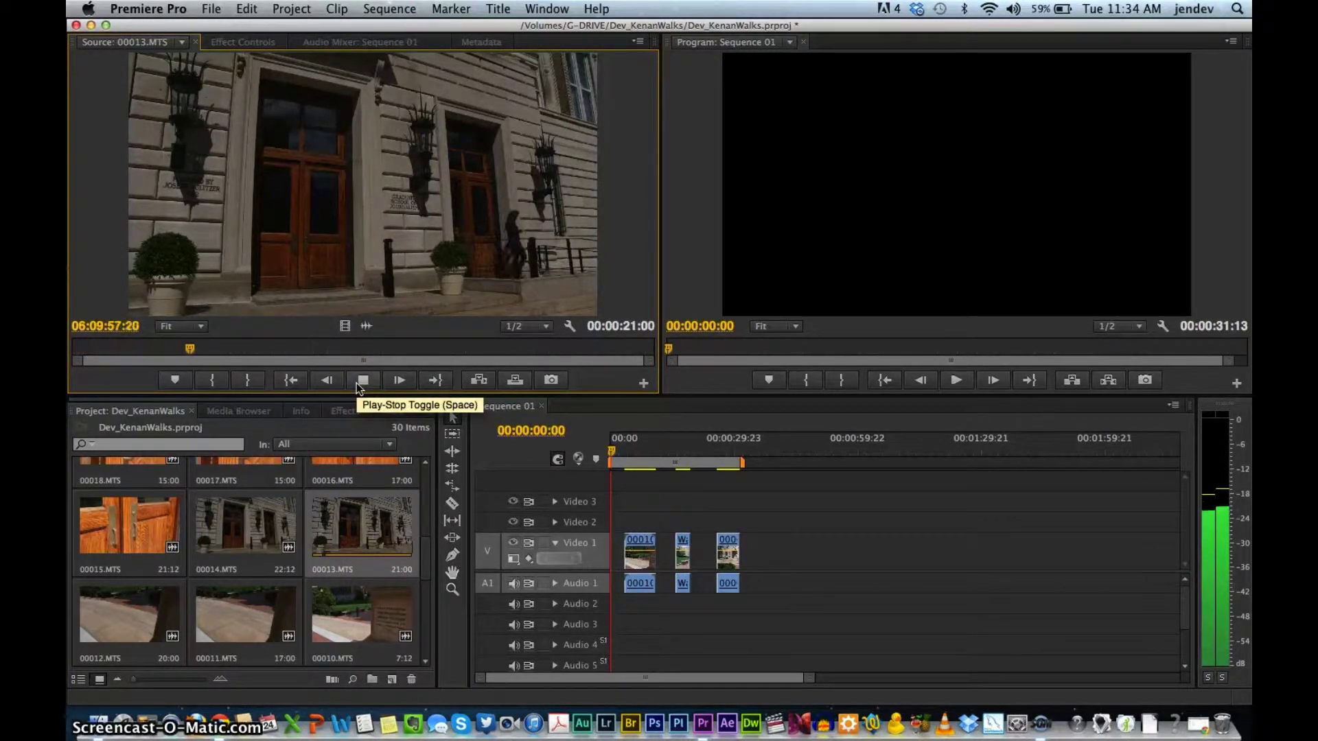
pyautogui.click(362, 380)
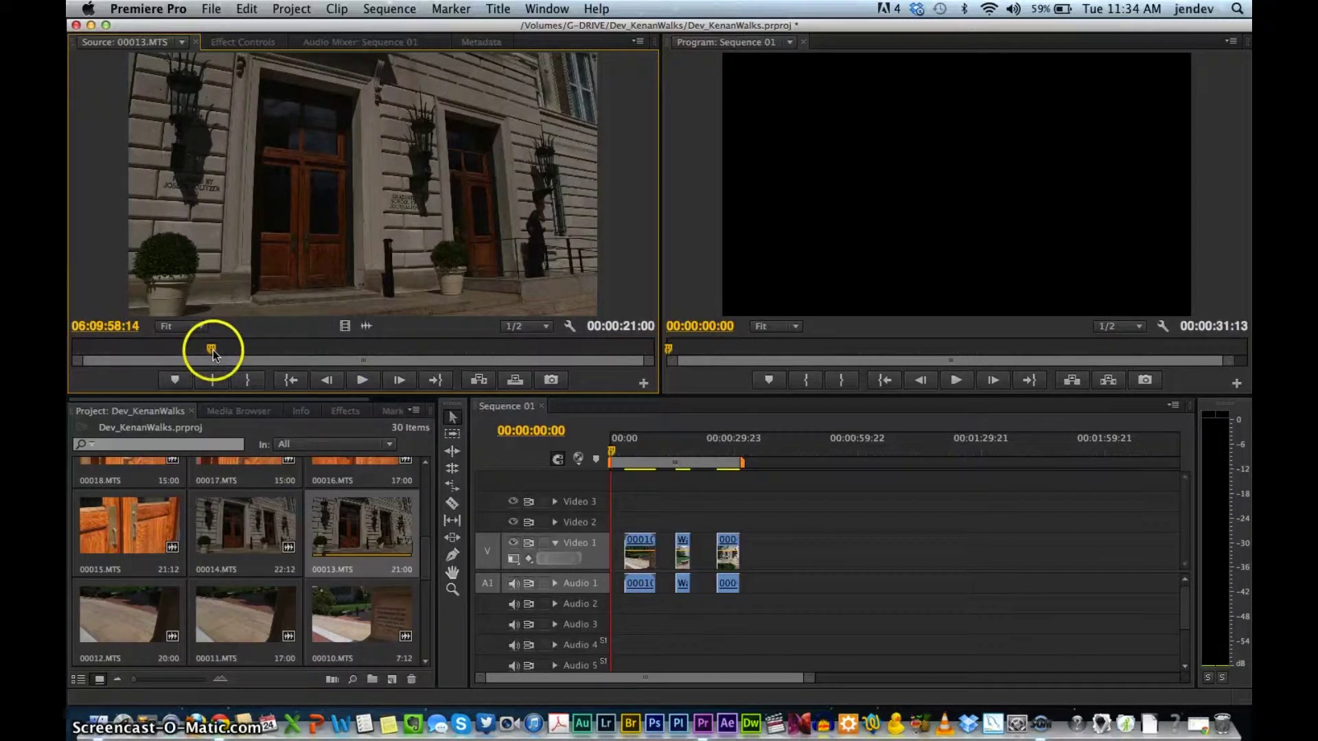
pyautogui.moveTo(213, 351)
pyautogui.mouseDown()
pyautogui.moveTo(261, 347)
pyautogui.moveTo(225, 349)
pyautogui.mouseUp()
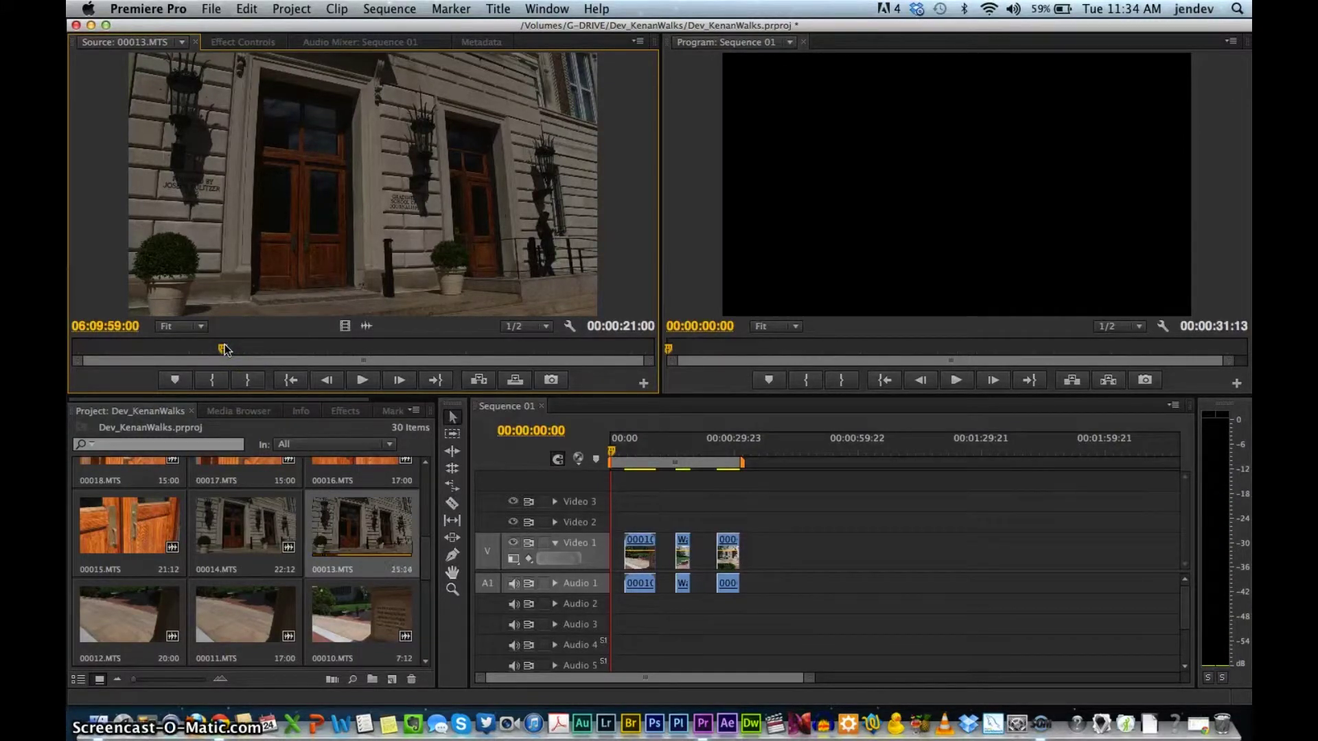
# Mark a 7:08 range of 00013.MTS and add it as the fourth clip in the timeline
pyautogui.press('i')
pyautogui.press('space')
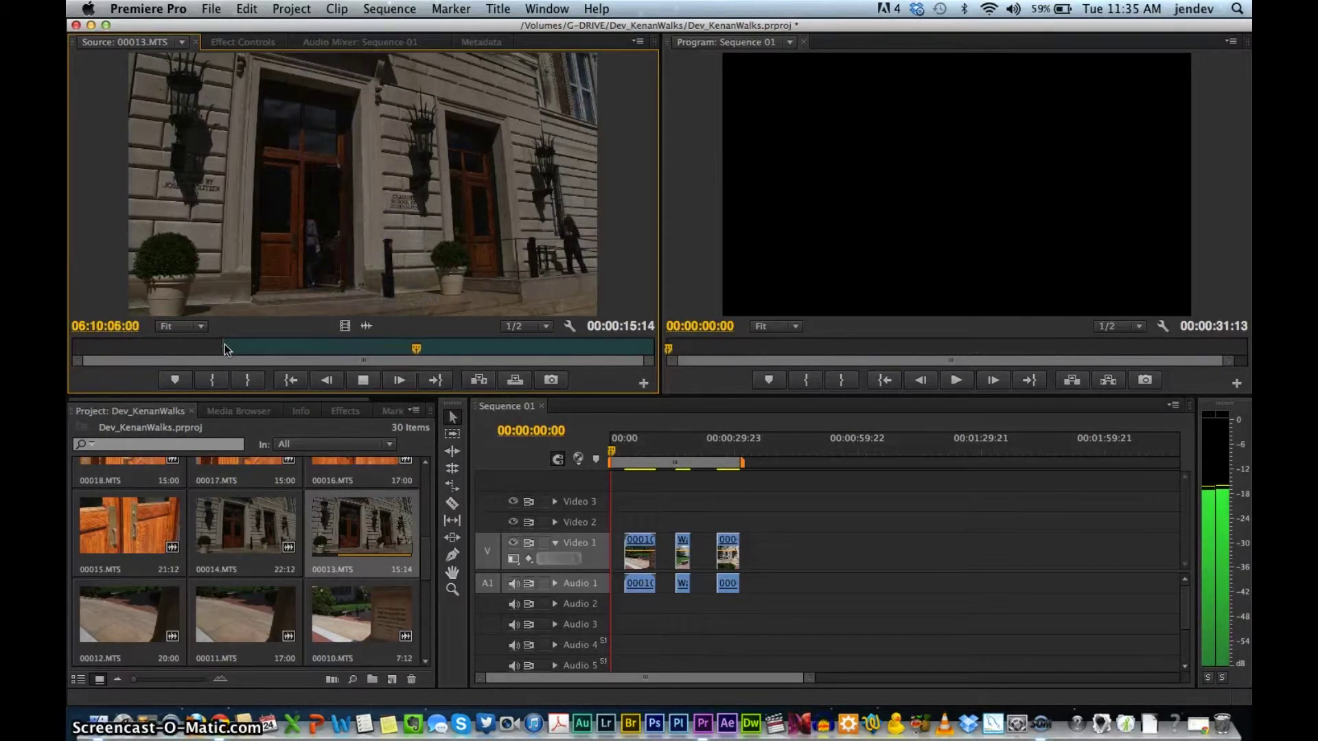
pyautogui.press('space')
pyautogui.press('o')
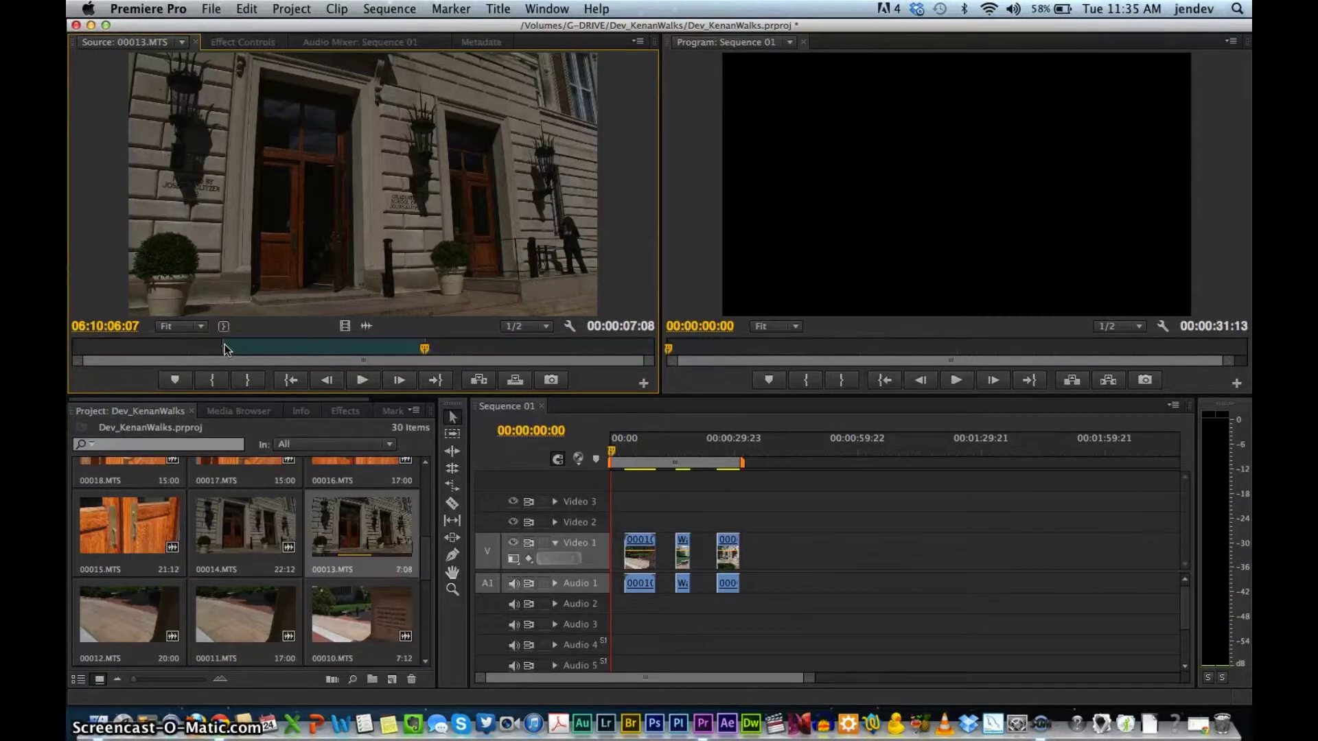
pyautogui.moveTo(299, 260); pyautogui.dragTo(775, 561)
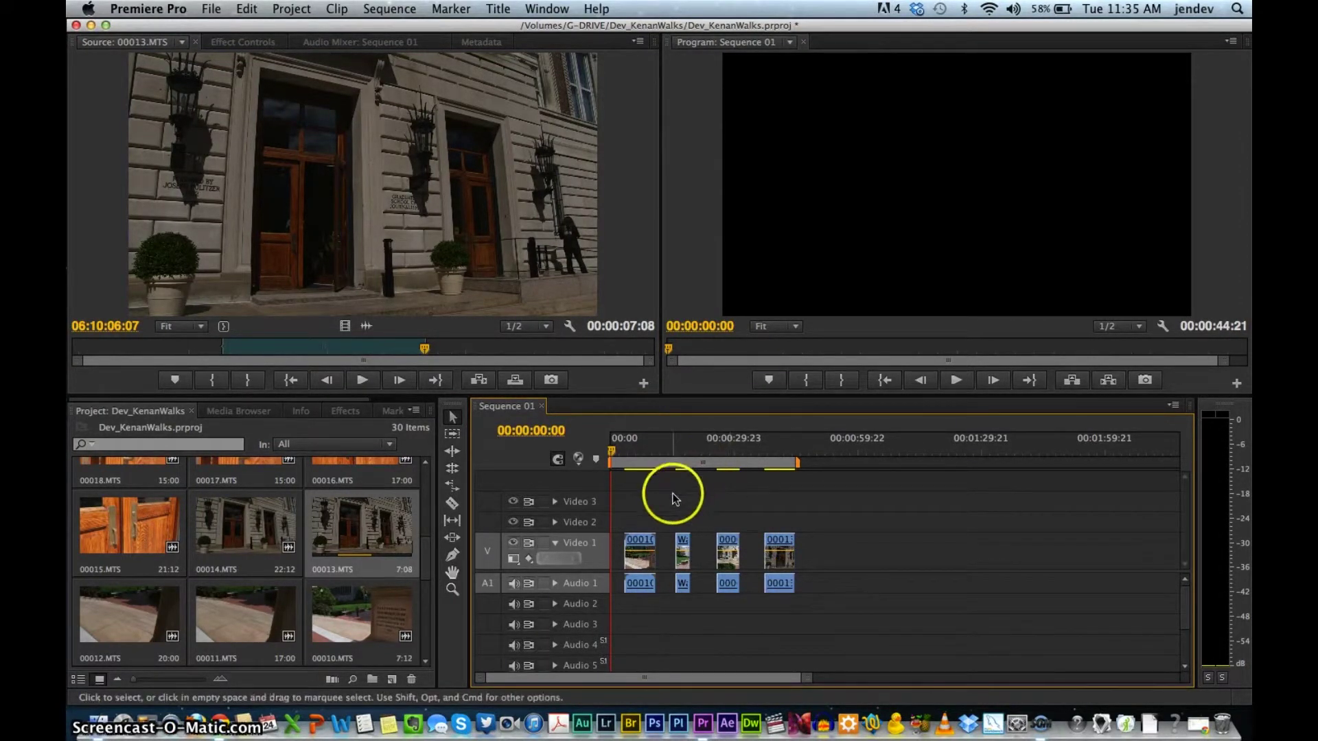
# Slide the Video 1 clips left so all four butt together, ending the sequence at 28:21
pyautogui.click(620, 450)
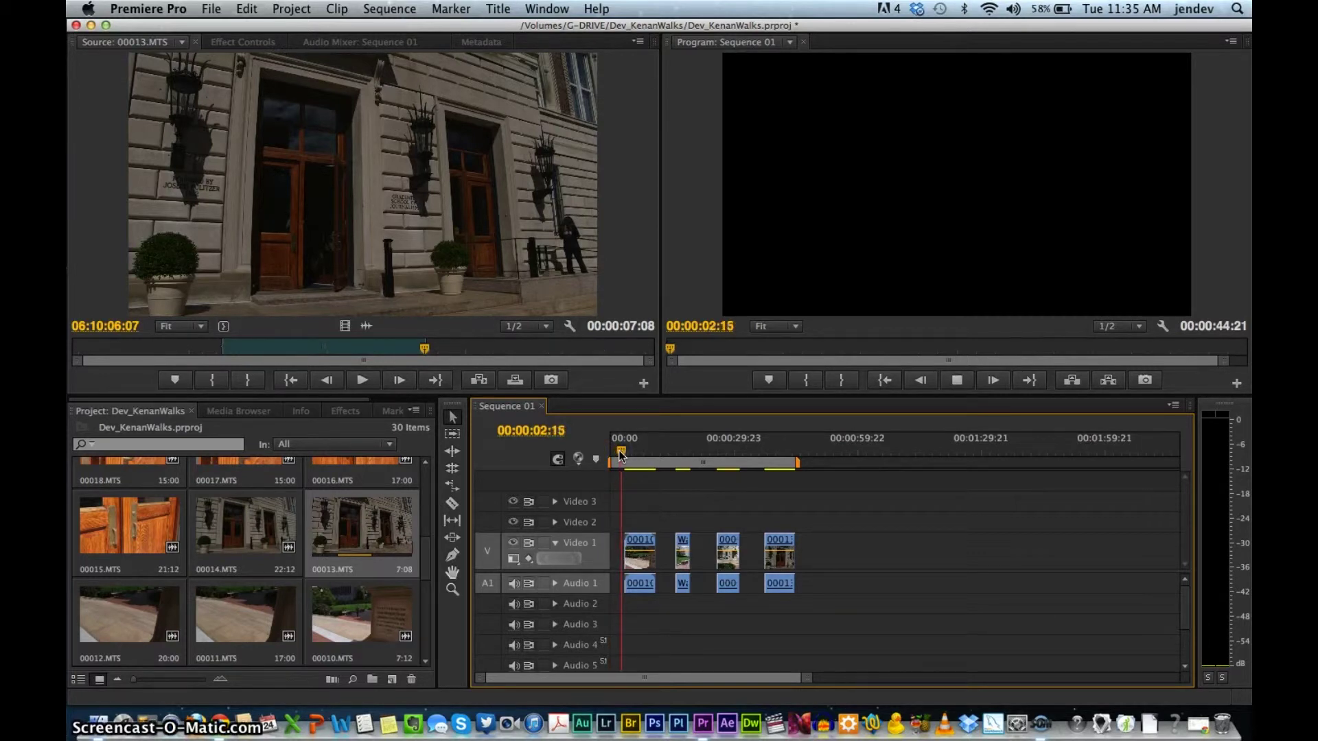
pyautogui.click(642, 511)
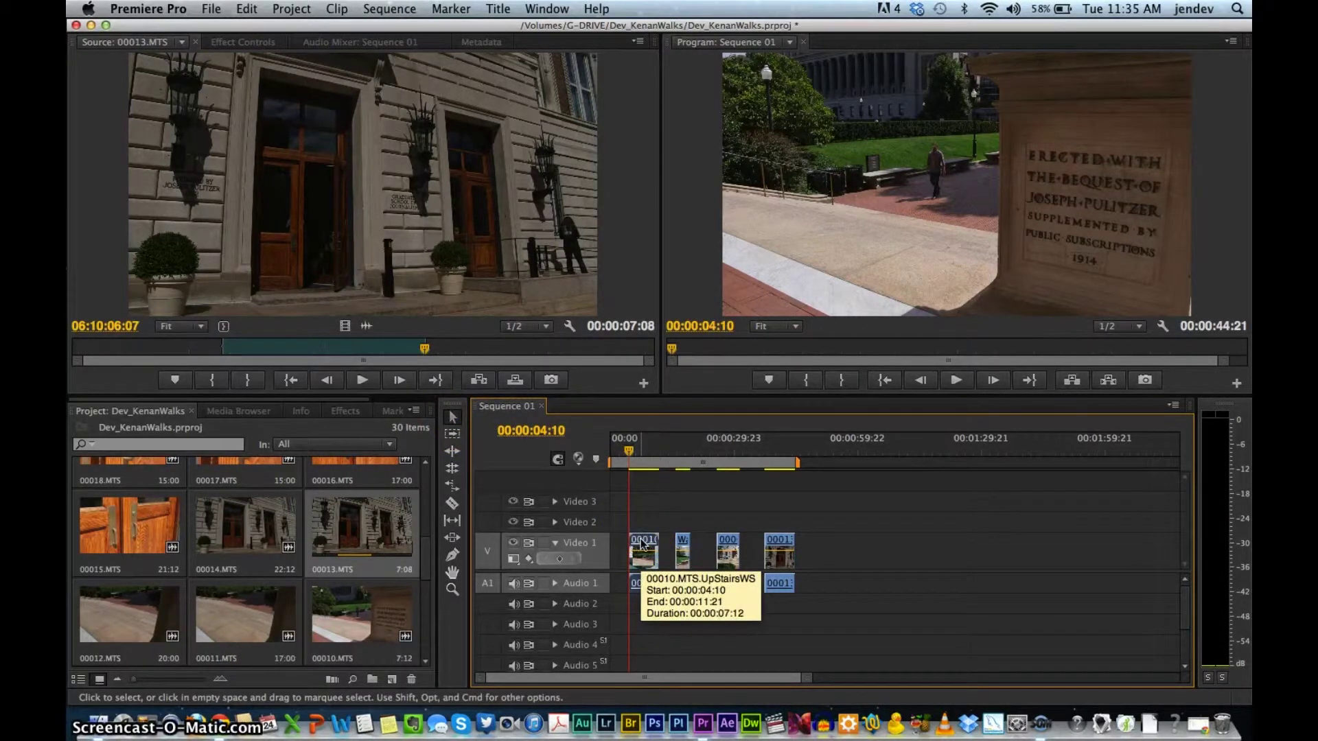
pyautogui.moveTo(641, 544)
pyautogui.mouseDown()
pyautogui.moveTo(685, 544)
pyautogui.moveTo(634, 516)
pyautogui.moveTo(621, 529)
pyautogui.moveTo(636, 542)
pyautogui.mouseUp()
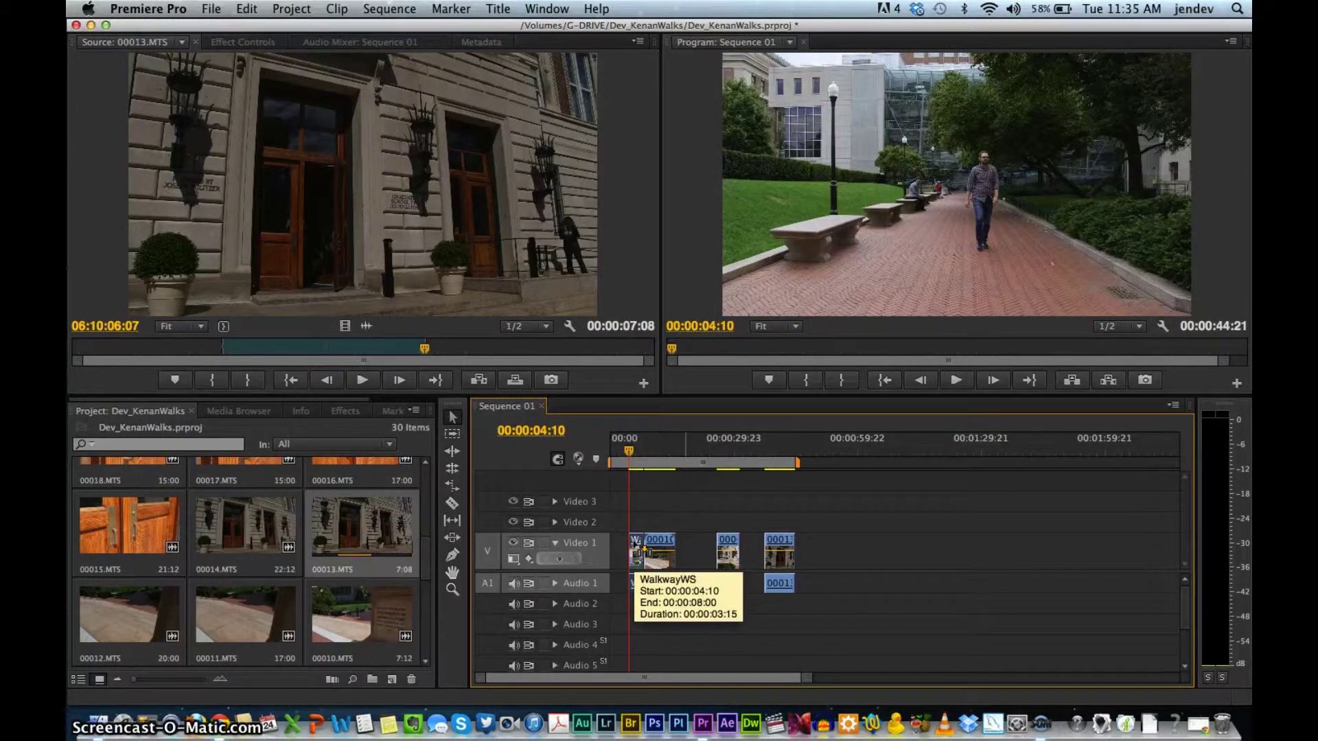
pyautogui.click(654, 547)
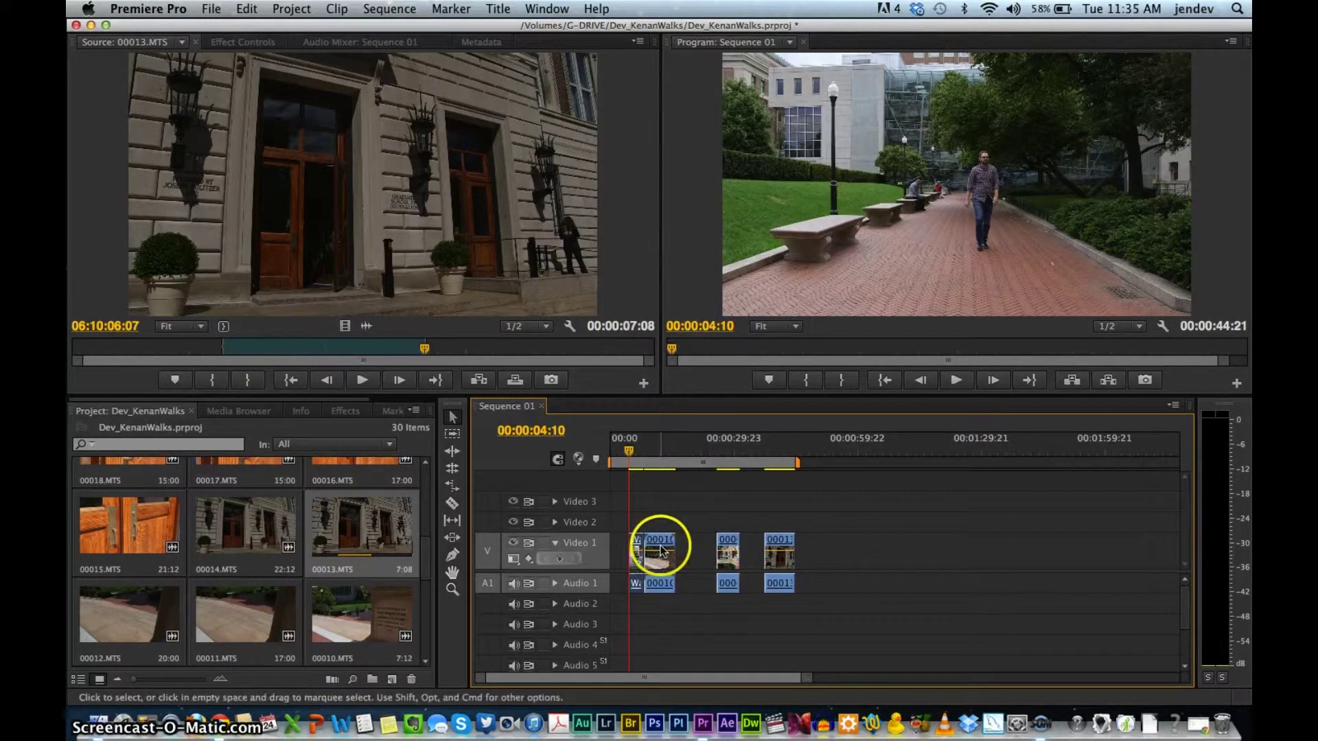
pyautogui.moveTo(727, 550); pyautogui.dragTo(692, 545)
pyautogui.moveTo(765, 544); pyautogui.dragTo(726, 553)
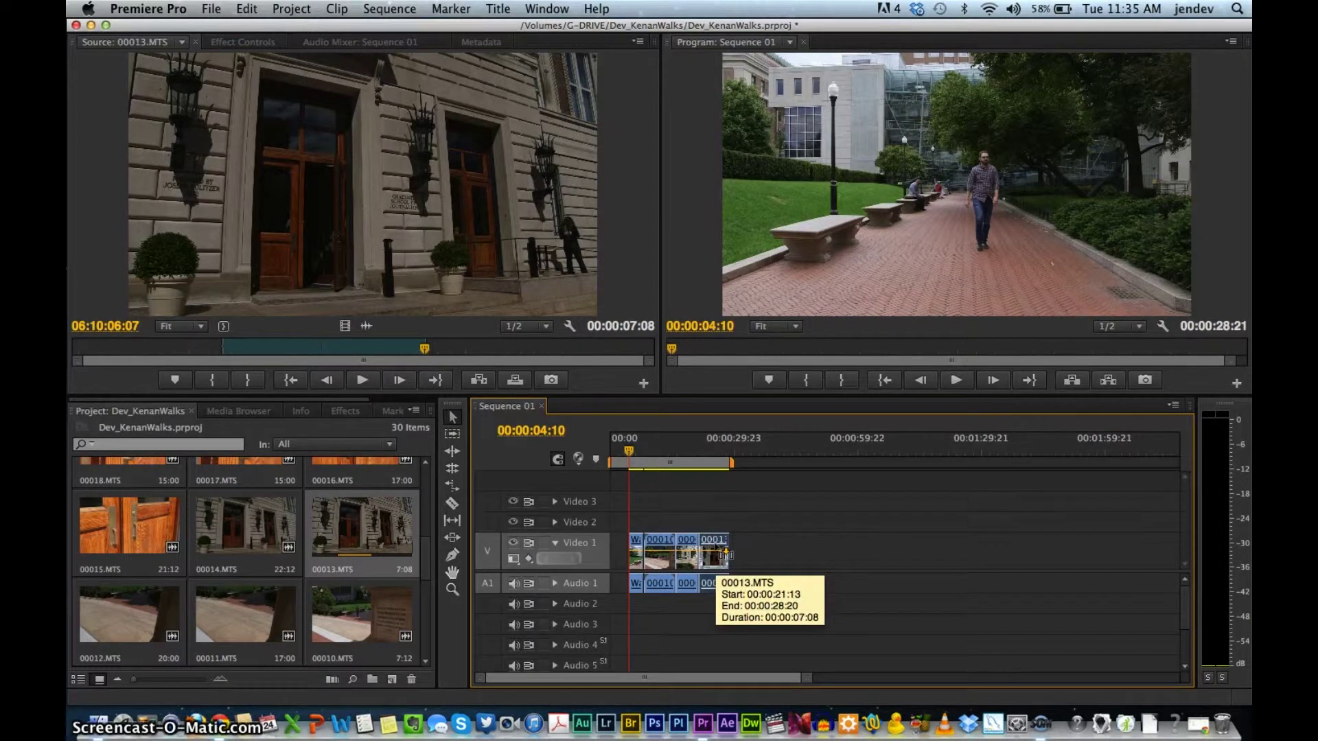
pyautogui.moveTo(732, 461)
pyautogui.mouseDown()
pyautogui.moveTo(653, 455)
pyautogui.moveTo(748, 461)
pyautogui.mouseUp()
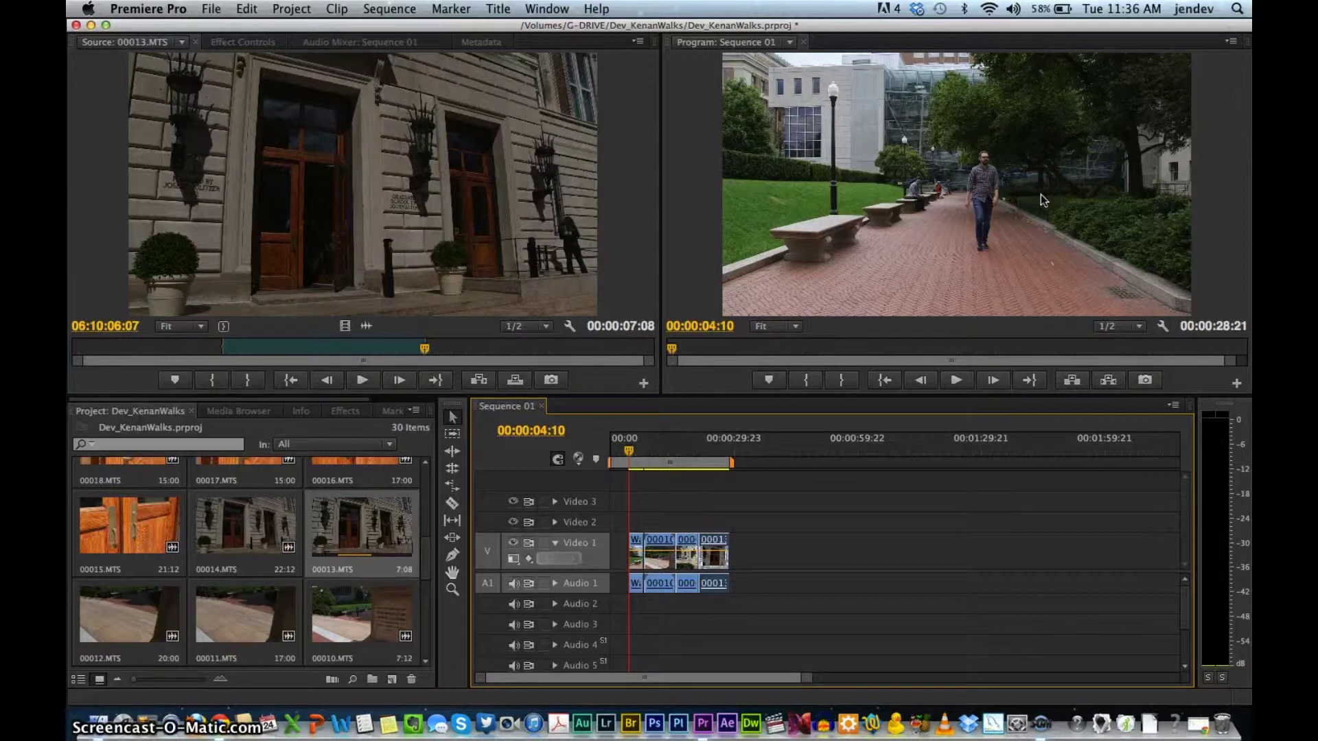
# Play back the four joined walking clips, stopping at 00:00:17:17, and select the Video 1 clip
pyautogui.press('space')
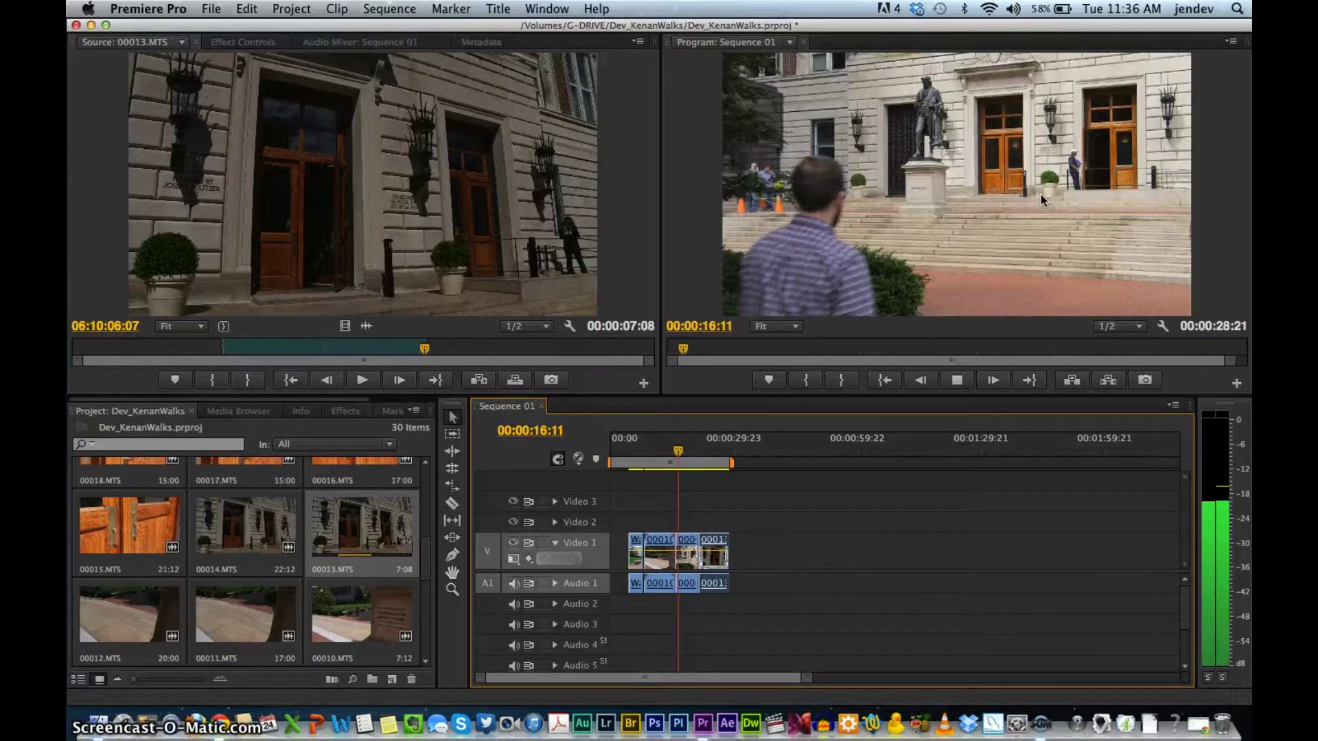
pyautogui.press('space')
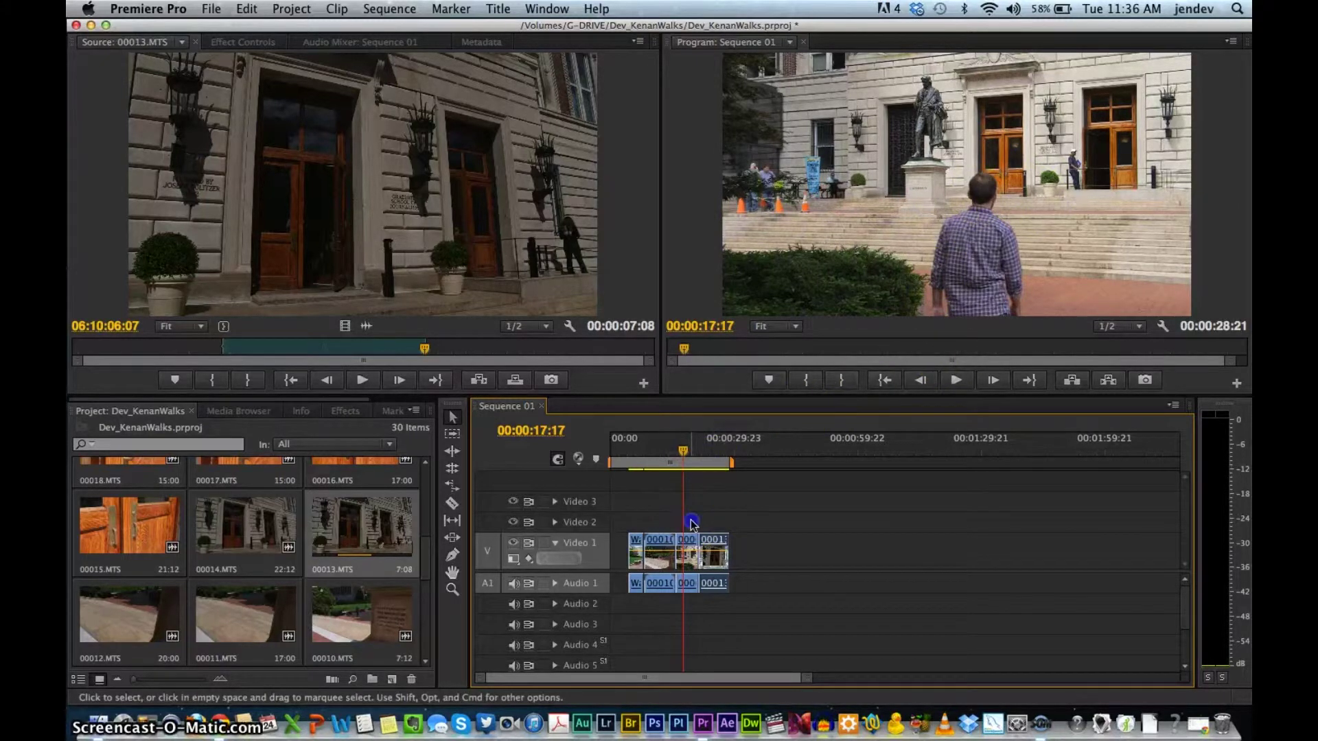
pyautogui.click(690, 545)
# Select all the Video 1 clips and move the last two away to the right
pyautogui.moveTo(691, 544)
pyautogui.mouseDown()
pyautogui.moveTo(748, 543)
pyautogui.moveTo(692, 526)
pyautogui.mouseUp()
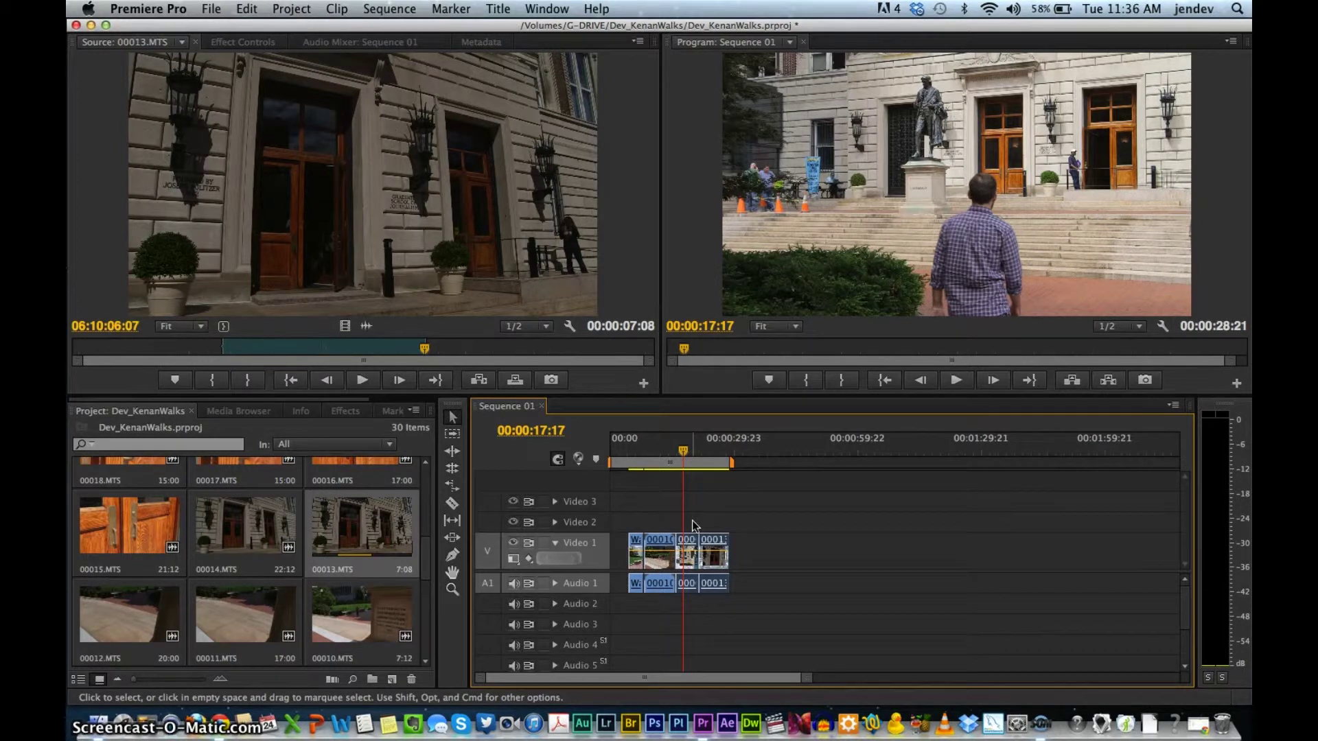
pyautogui.moveTo(692, 523); pyautogui.dragTo(811, 544)
pyautogui.click(707, 539)
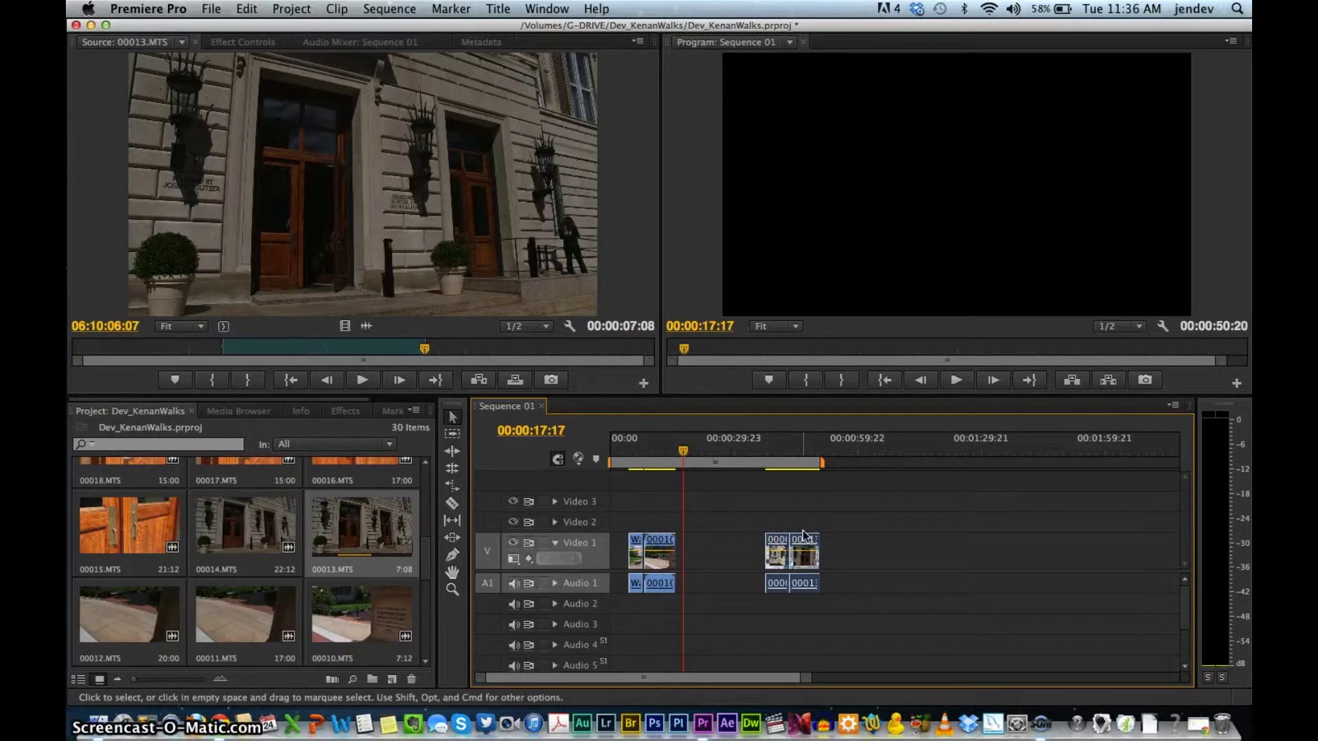
pyautogui.press('=')
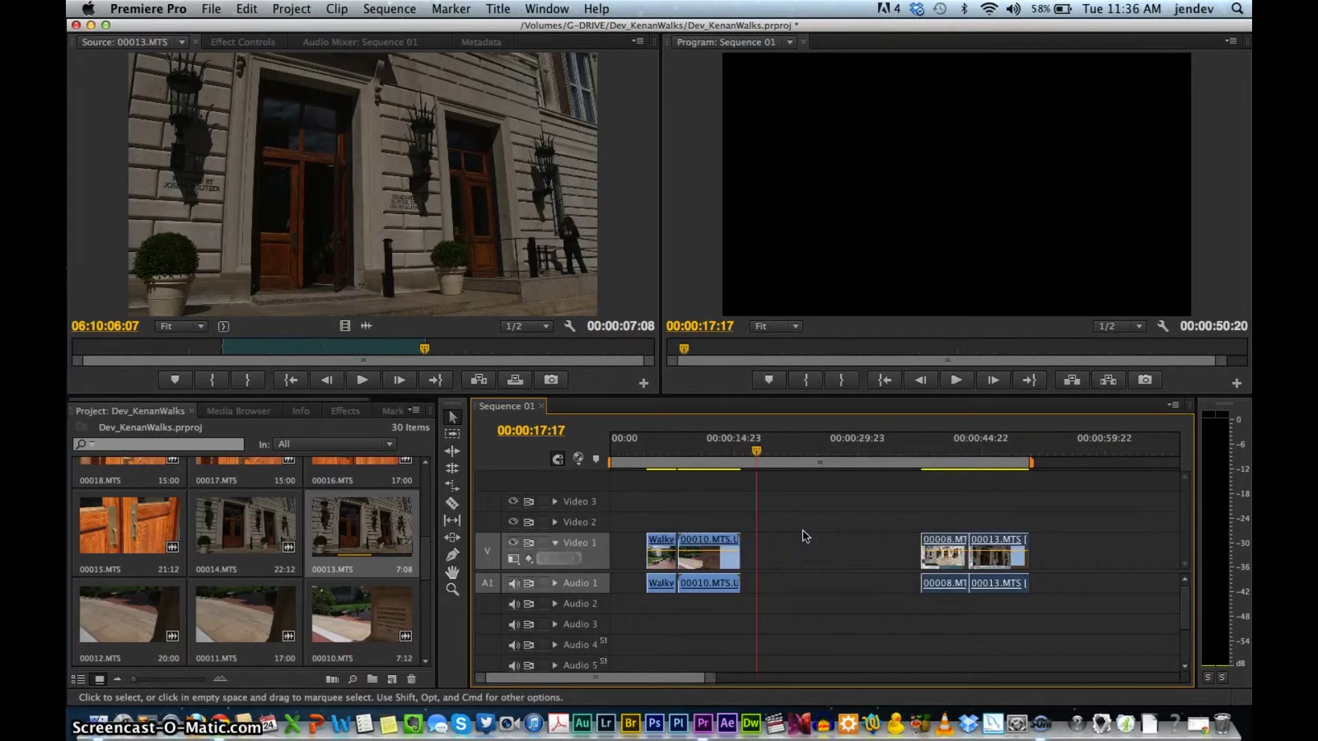
pyautogui.press('=')
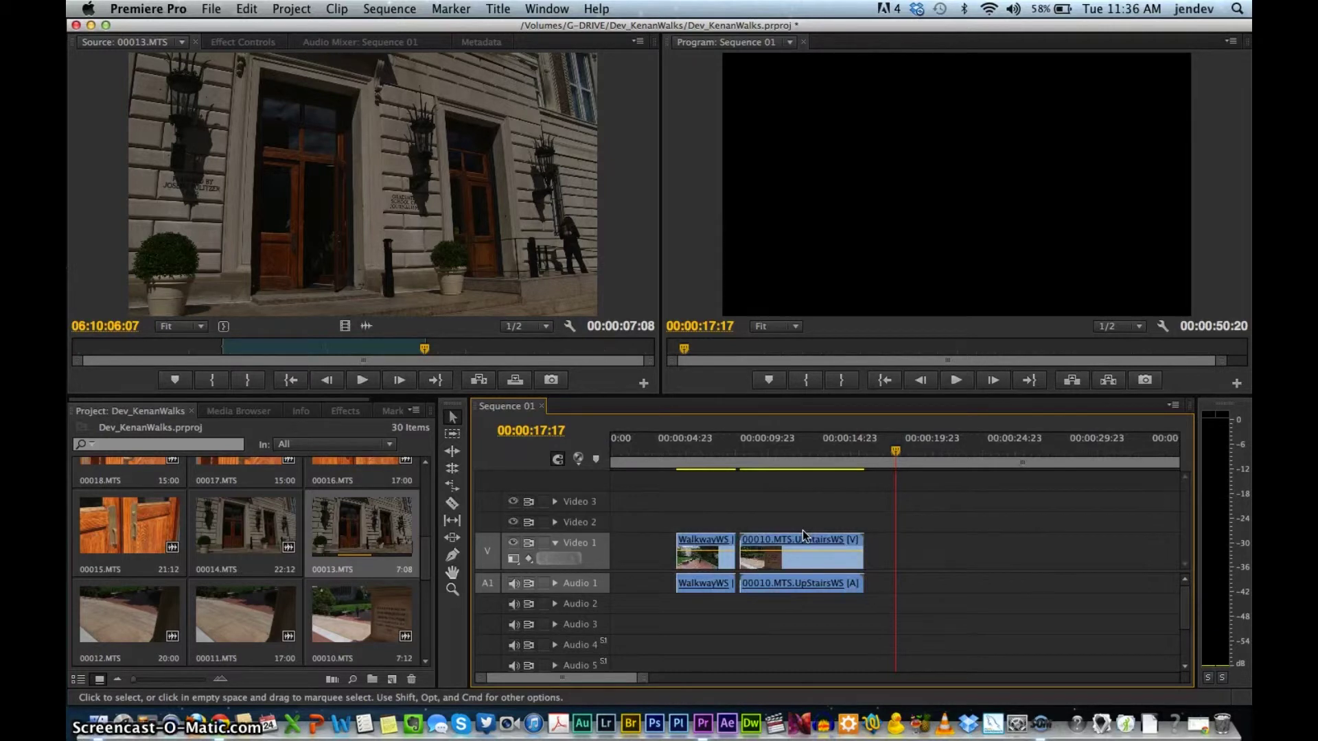
pyautogui.press('-')
pyautogui.press('-')
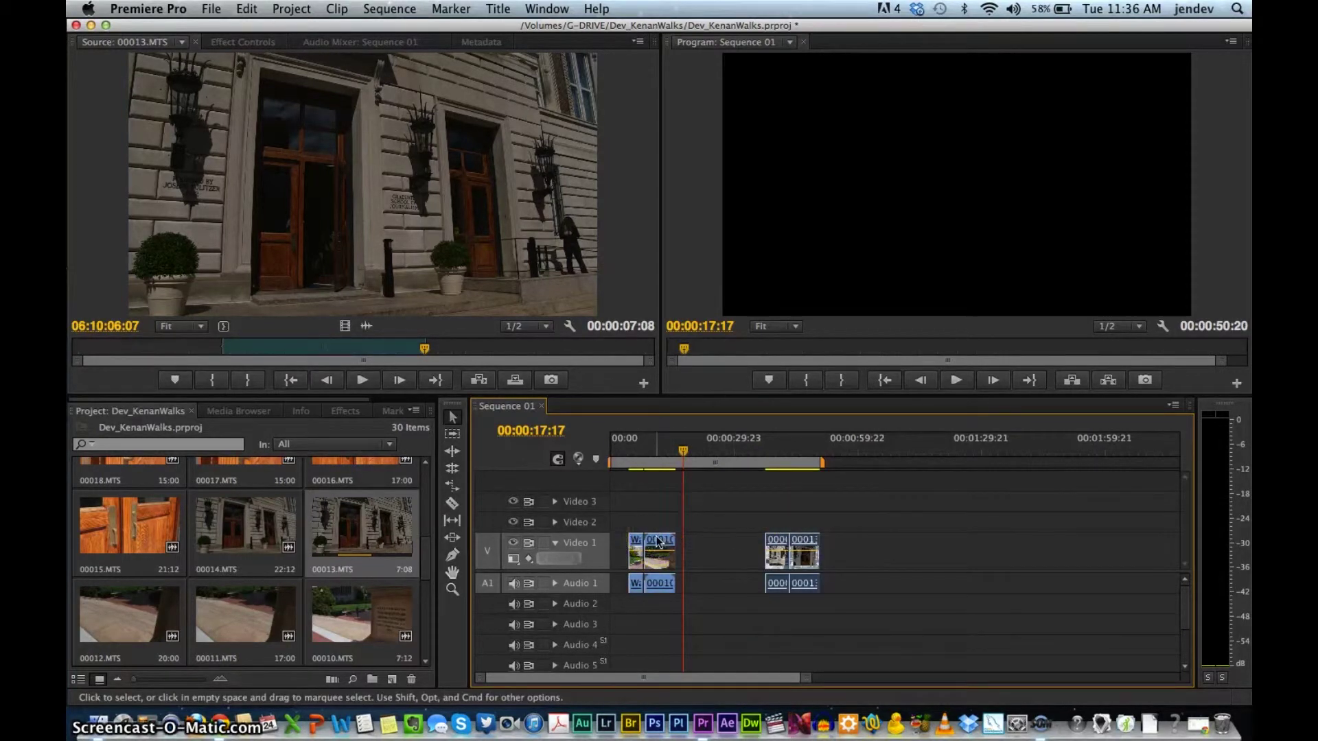
pyautogui.press('=')
# Place 00008.MTS right after WalkwayWS, with 00010.MTS and 00013.MTS spaced out later
pyautogui.moveTo(707, 549); pyautogui.dragTo(841, 546)
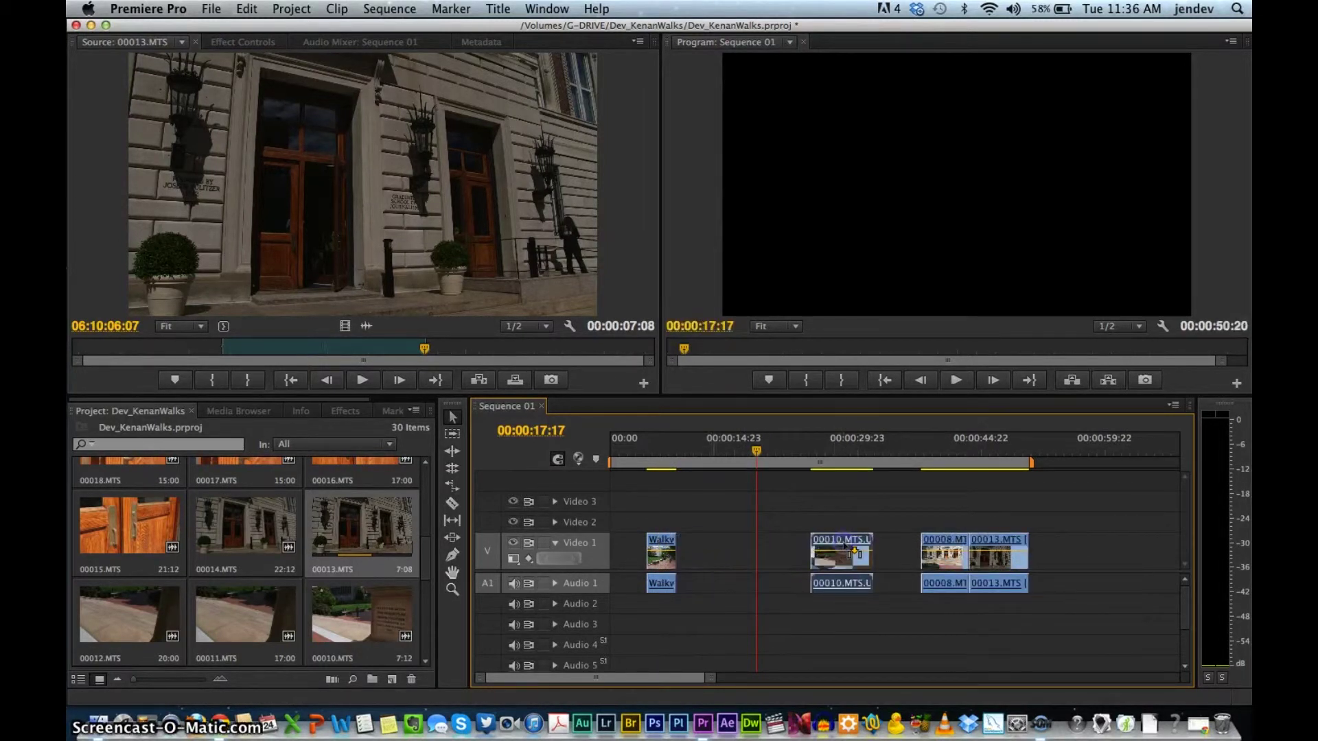
pyautogui.moveTo(950, 544); pyautogui.dragTo(690, 542)
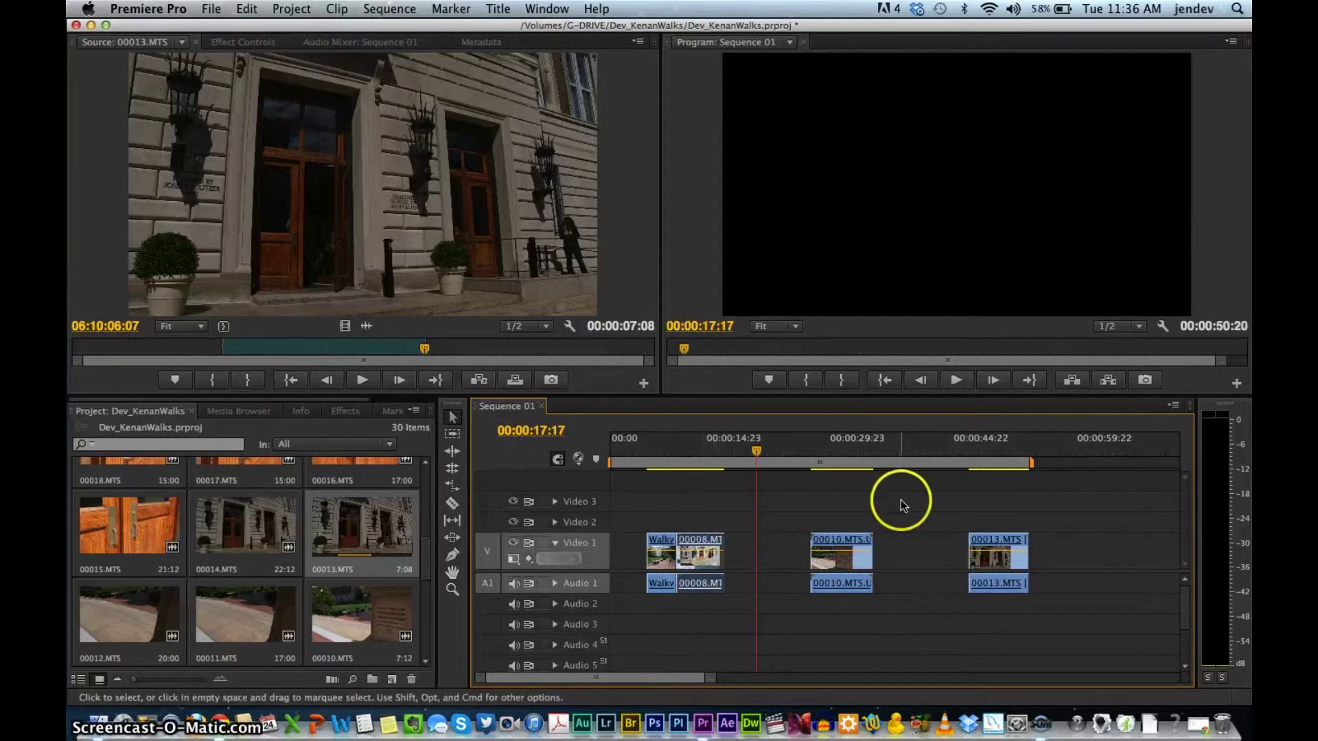
pyautogui.click(850, 540)
pyautogui.moveTo(851, 540); pyautogui.dragTo(819, 541)
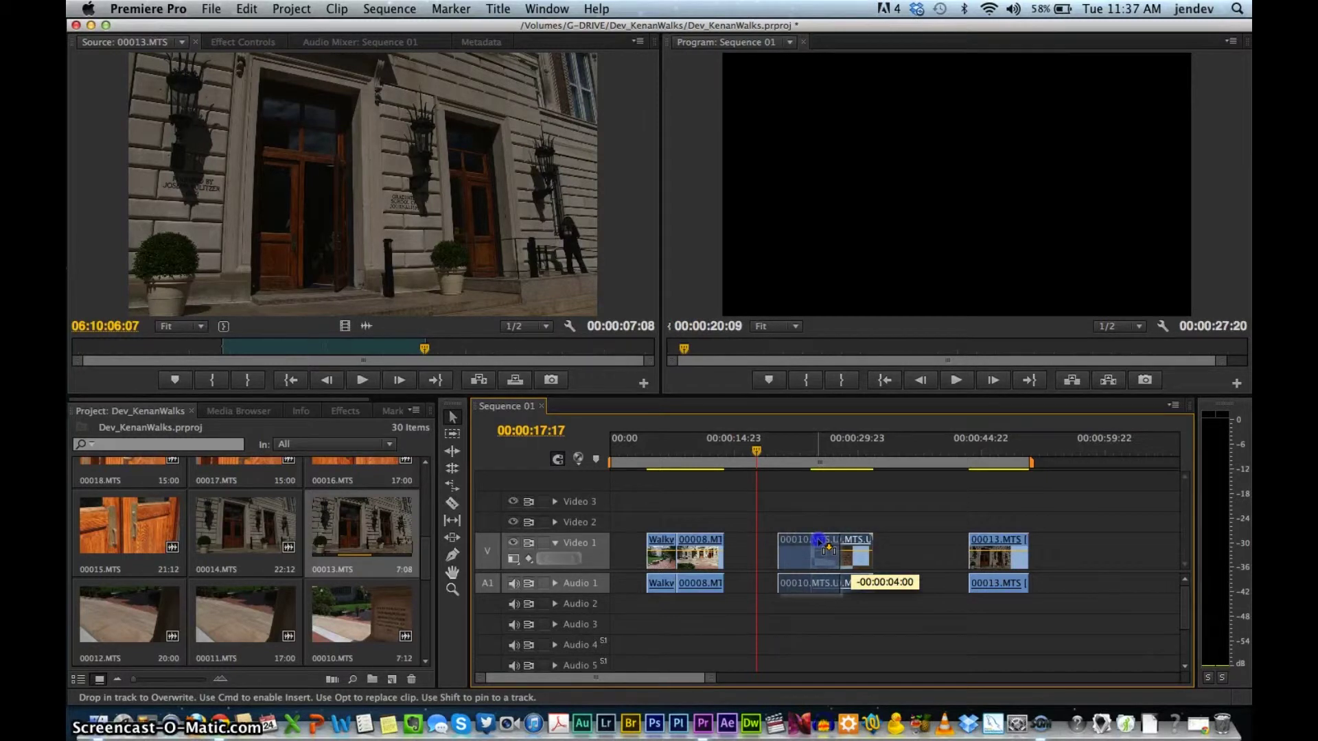
# Snap 00010.MTS against the end of 00008.MTS and 00013.MTS right after it
pyautogui.moveTo(819, 541); pyautogui.dragTo(775, 542)
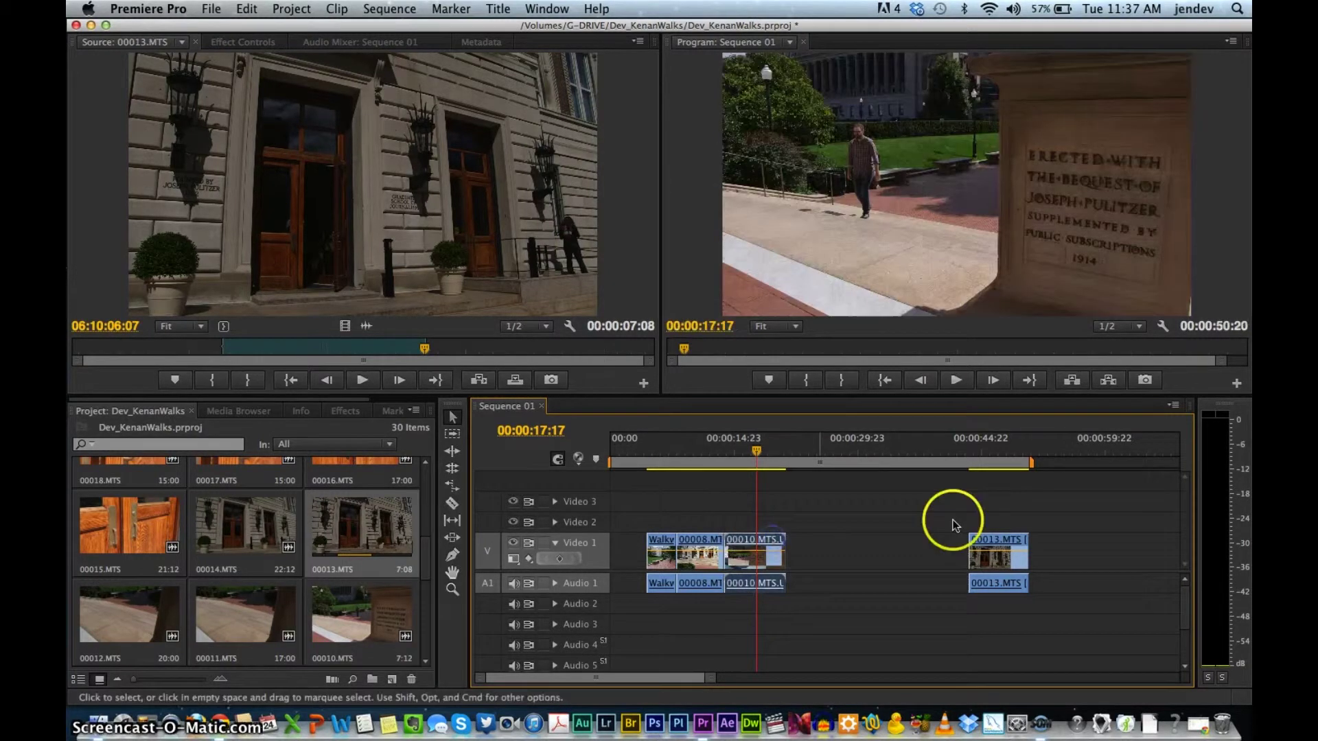
pyautogui.moveTo(974, 541); pyautogui.dragTo(802, 545)
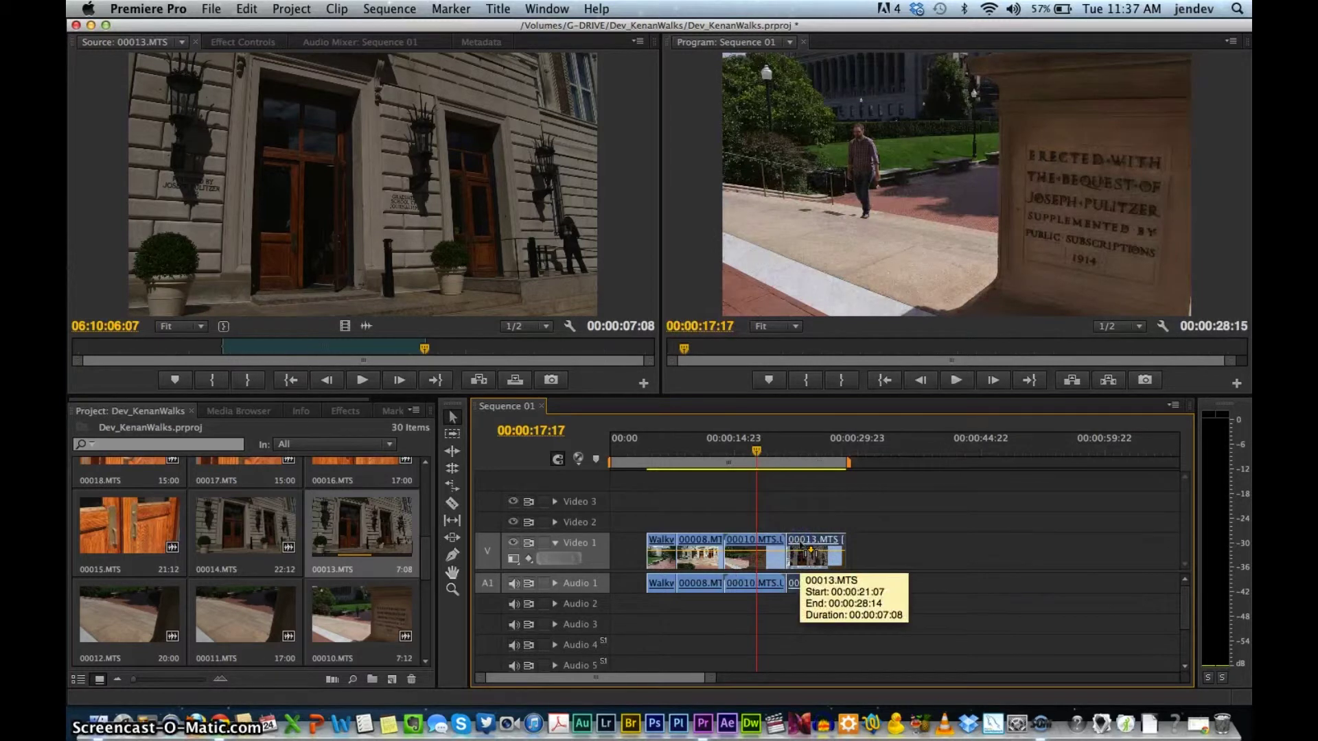
pyautogui.press('=')
pyautogui.press('=')
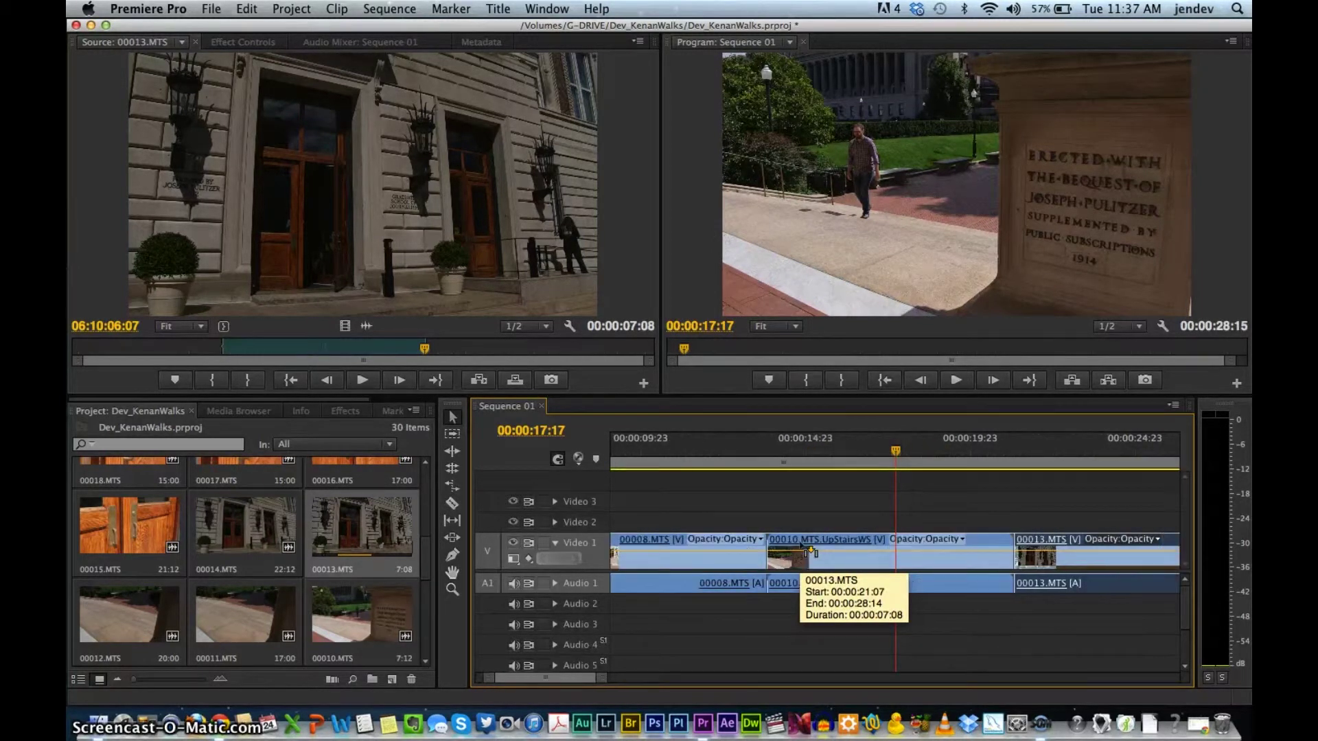
pyautogui.scroll(5, 801, 545)
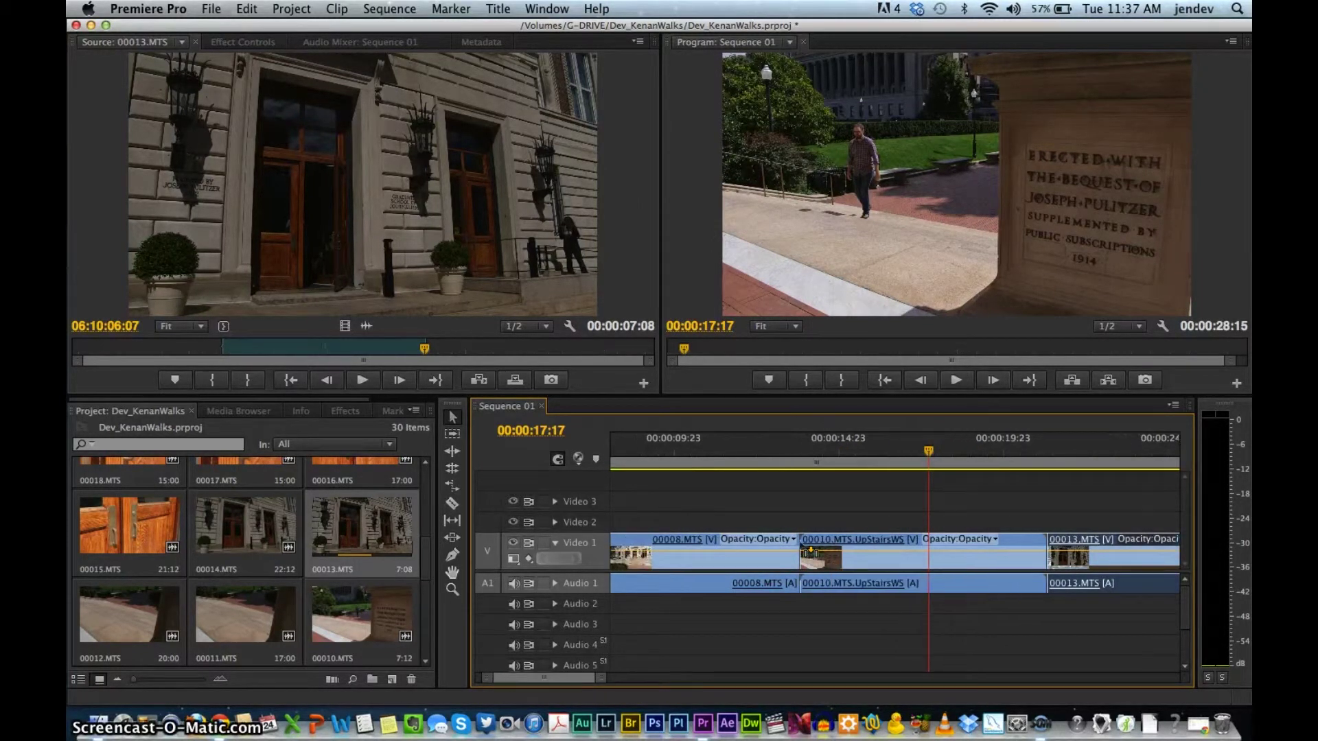
# Play the sequence from 00:00:04:10 to review the WalkwayWS, 00008, 00010, 00013 order
pyautogui.click(664, 451)
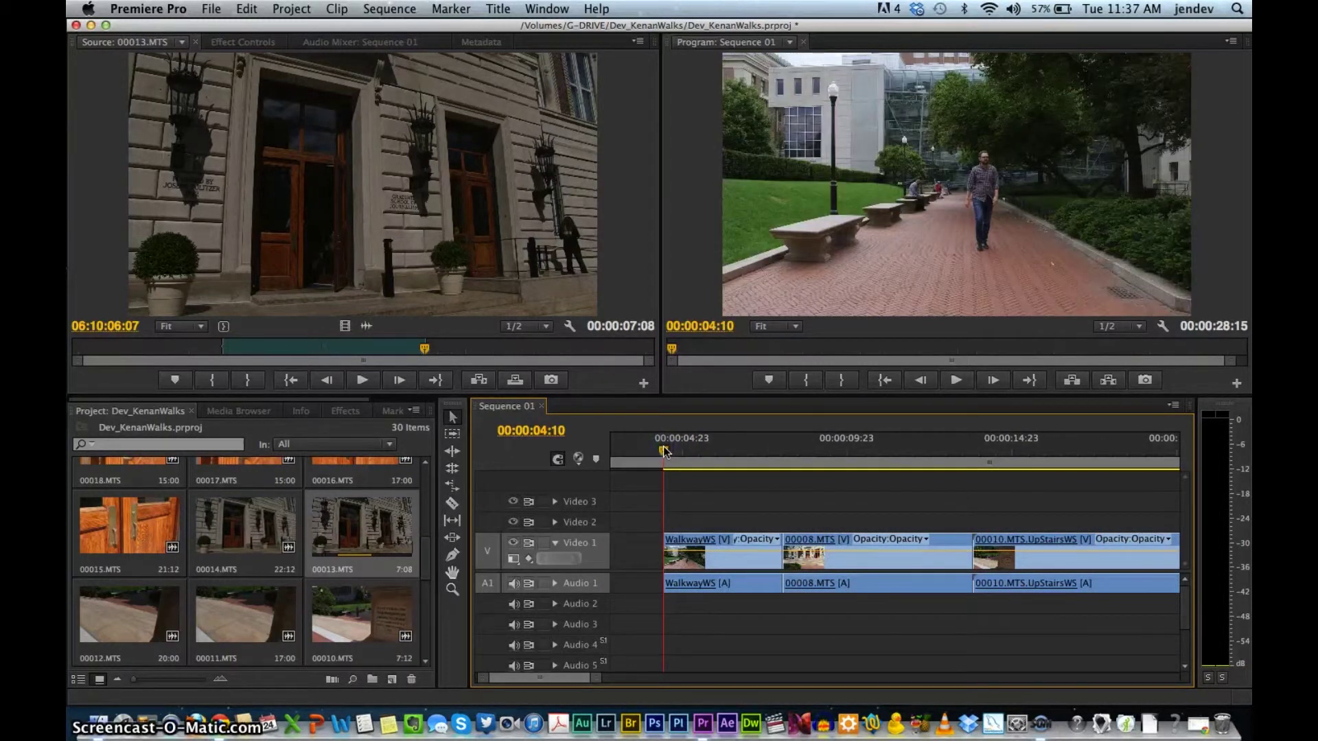
pyautogui.press('space')
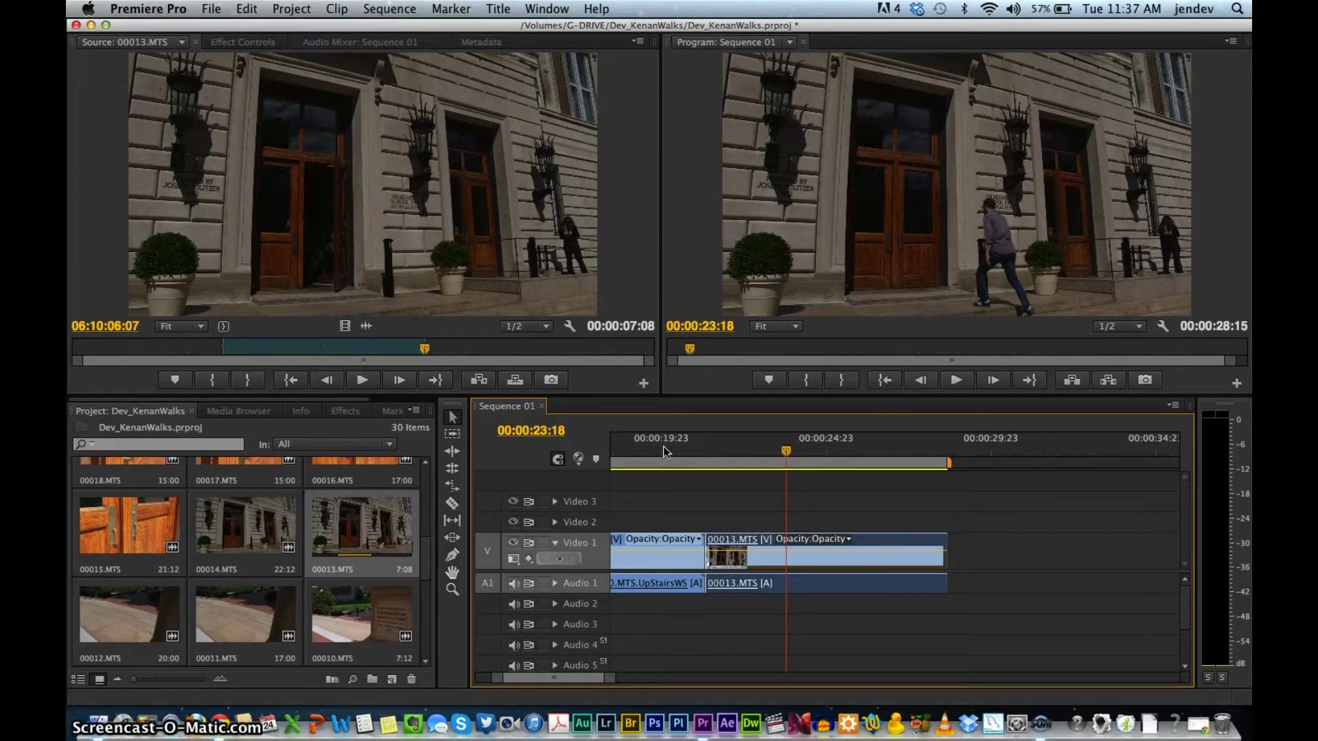
pyautogui.hscroll(-3, 735, 512)
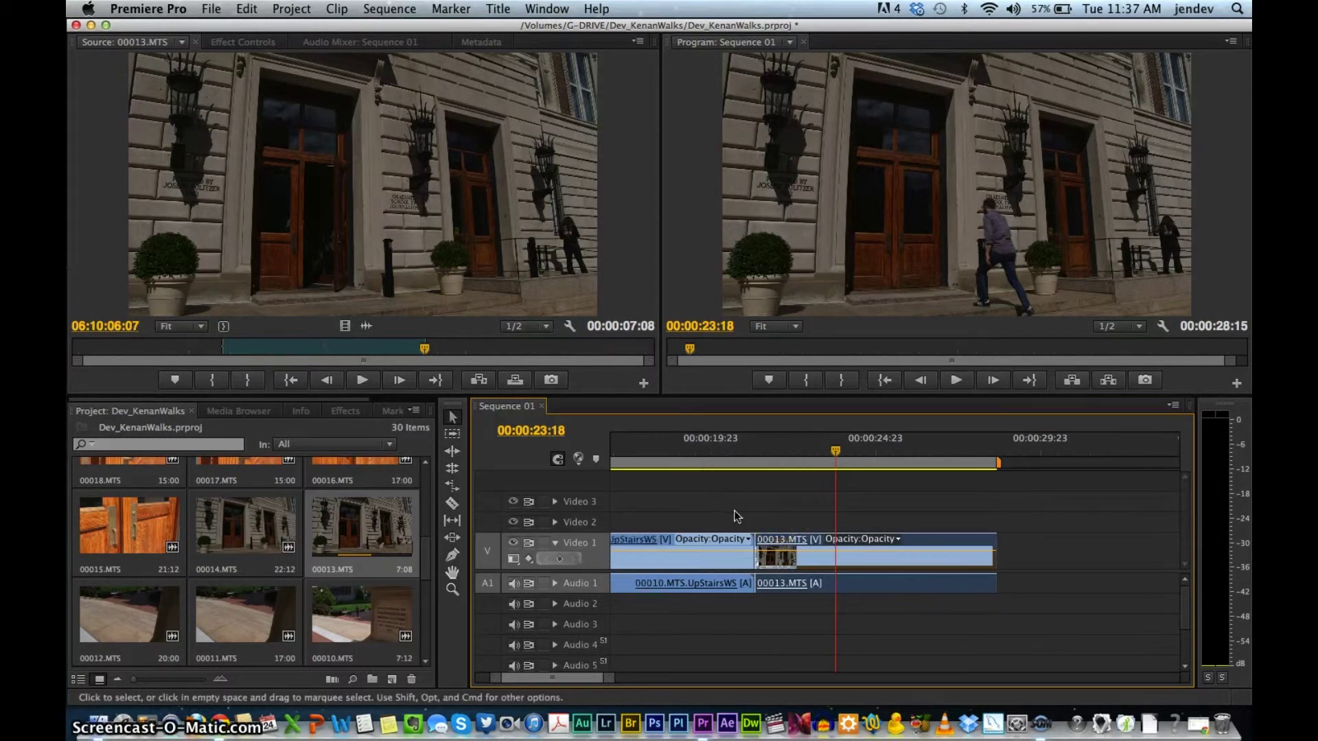
pyautogui.hscroll(-8, 735, 514)
pyautogui.click(652, 483)
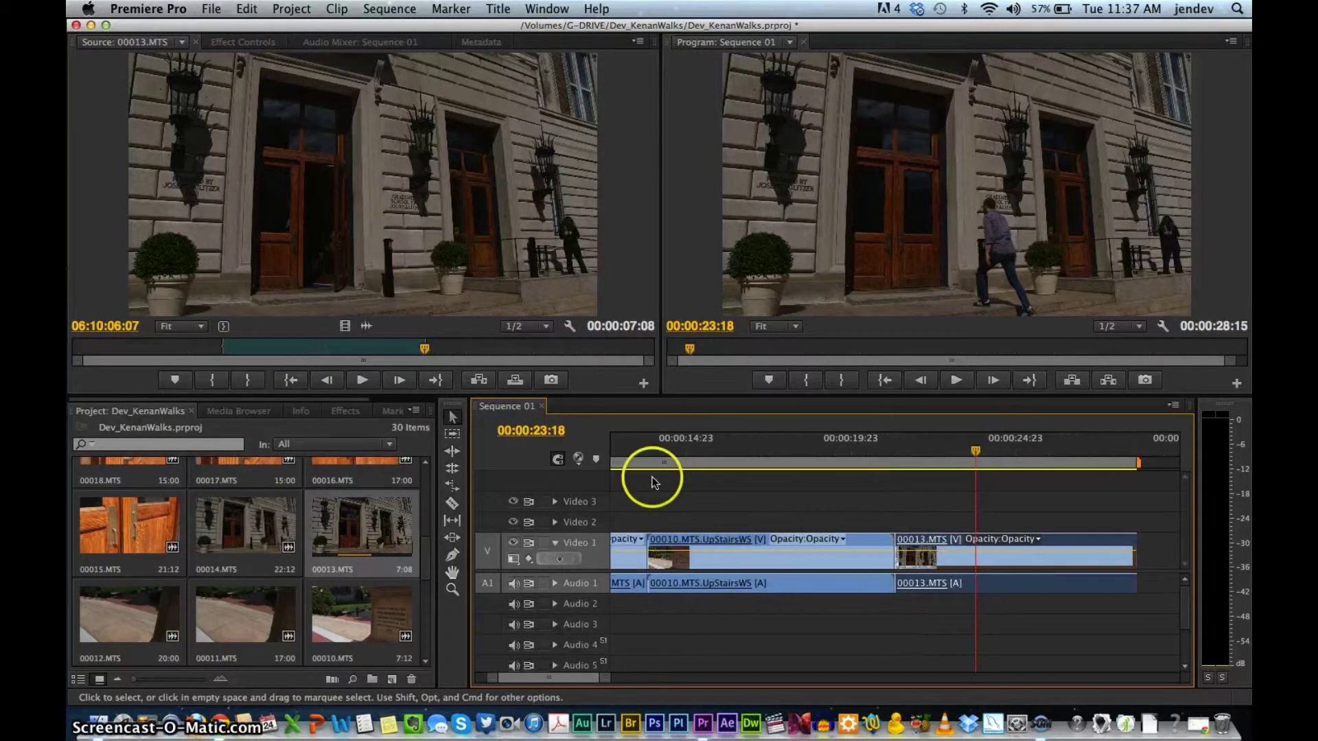
# With the Razor tool, play from 00:00:04:10 and stop at the 00:00:10:10 cut point
pyautogui.click(451, 504)
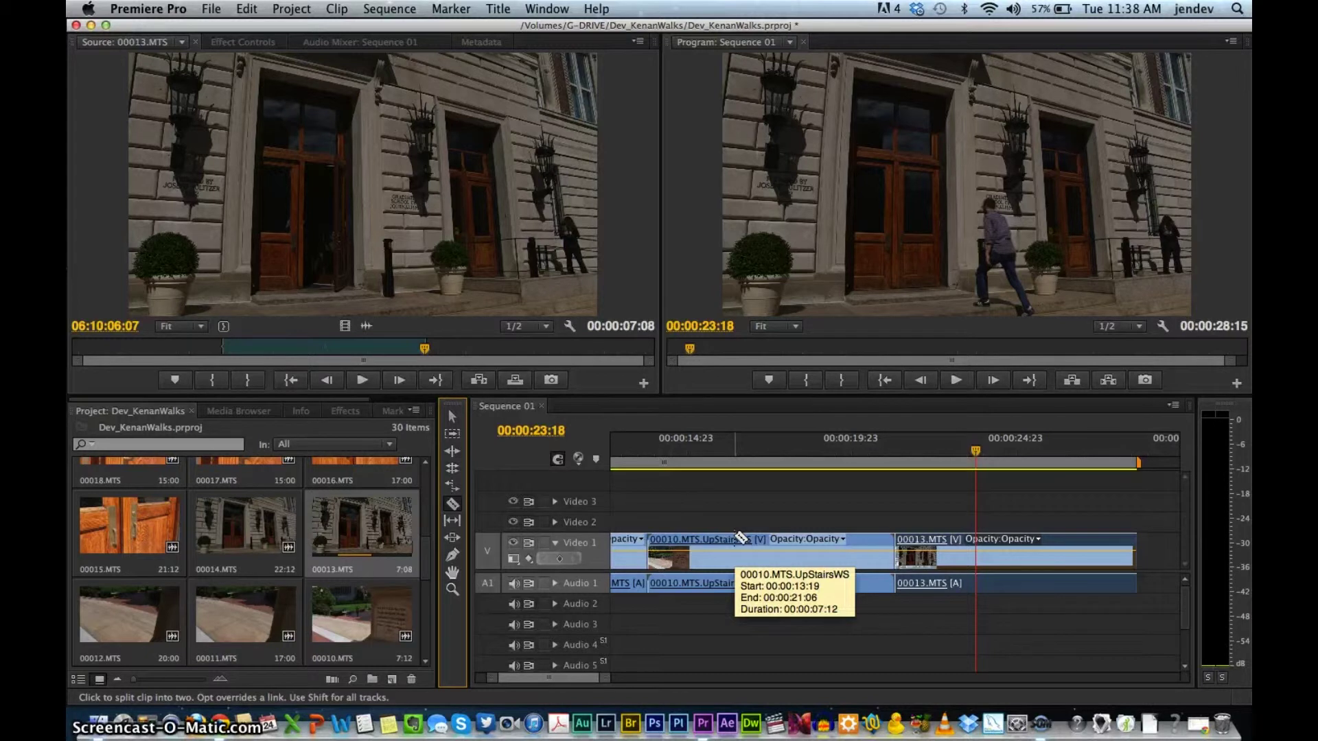
pyautogui.click(779, 520)
pyautogui.scroll(5, 783, 521)
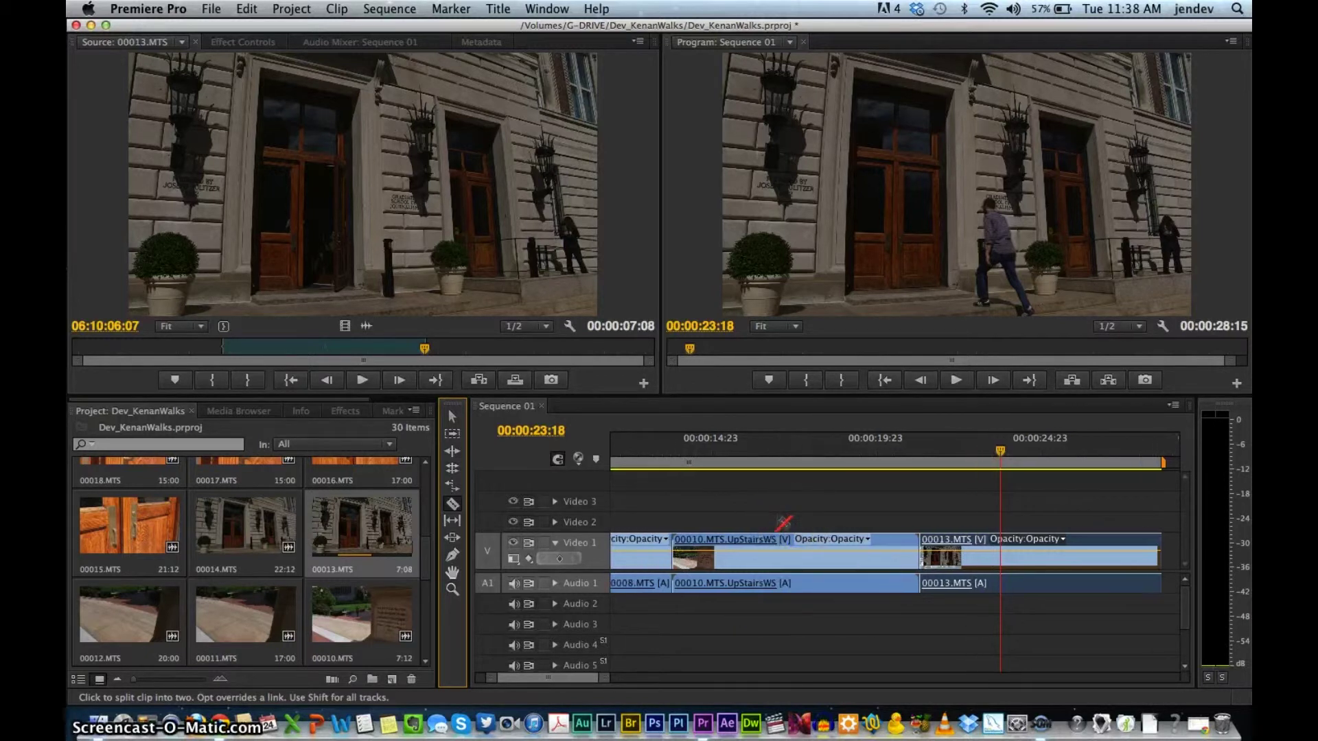
pyautogui.scroll(5, 784, 523)
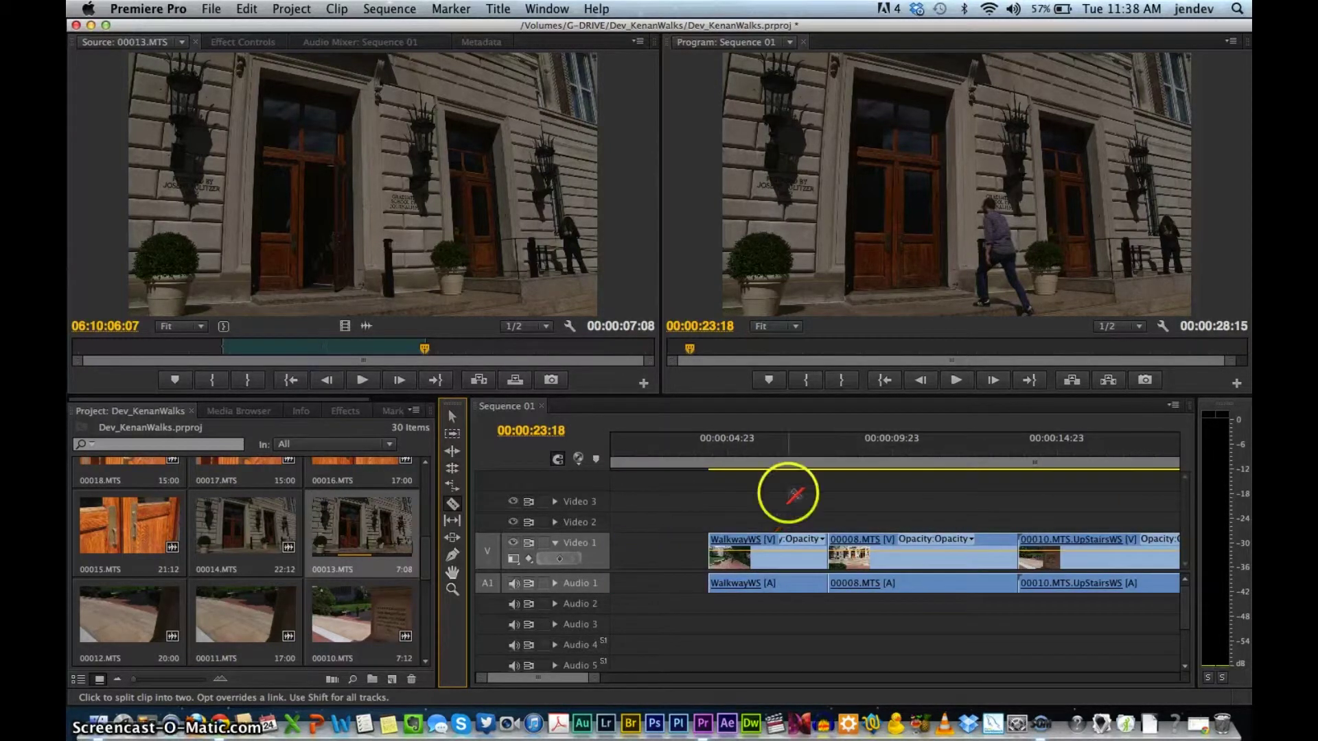
pyautogui.click(709, 447)
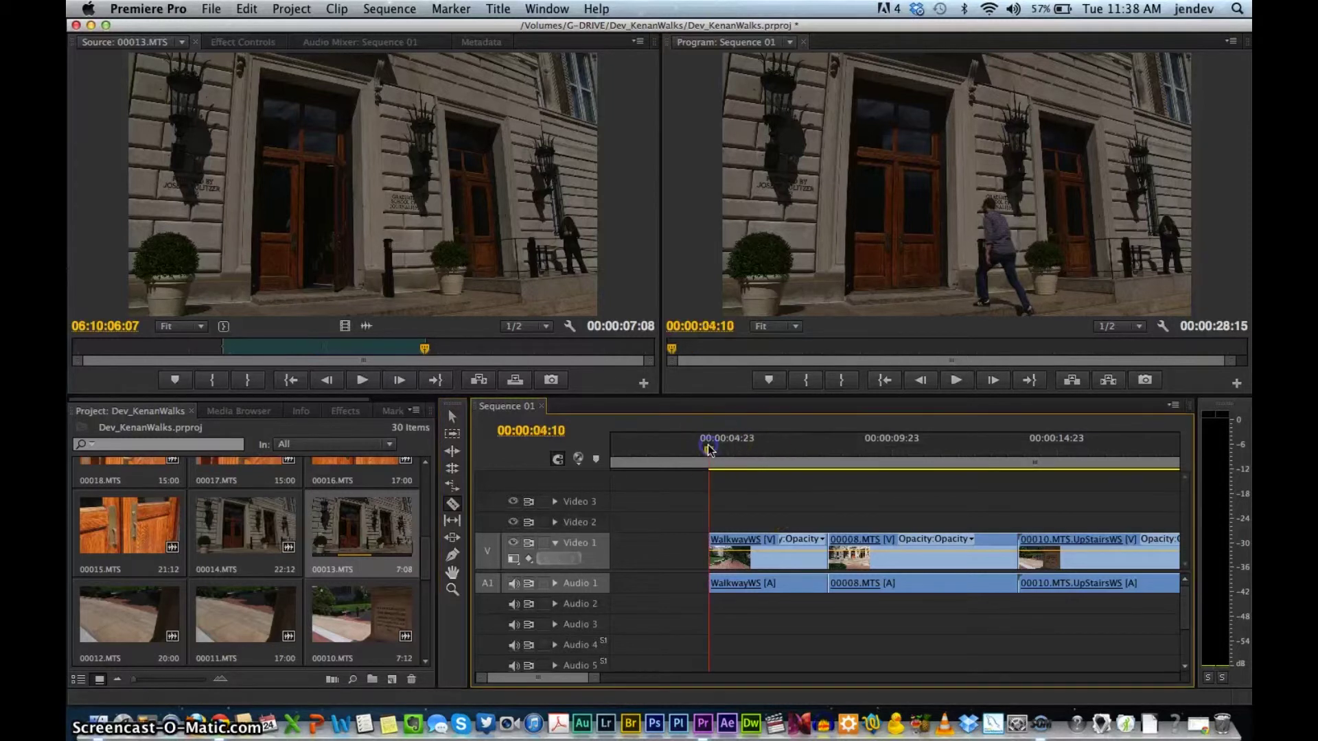
pyautogui.press('space')
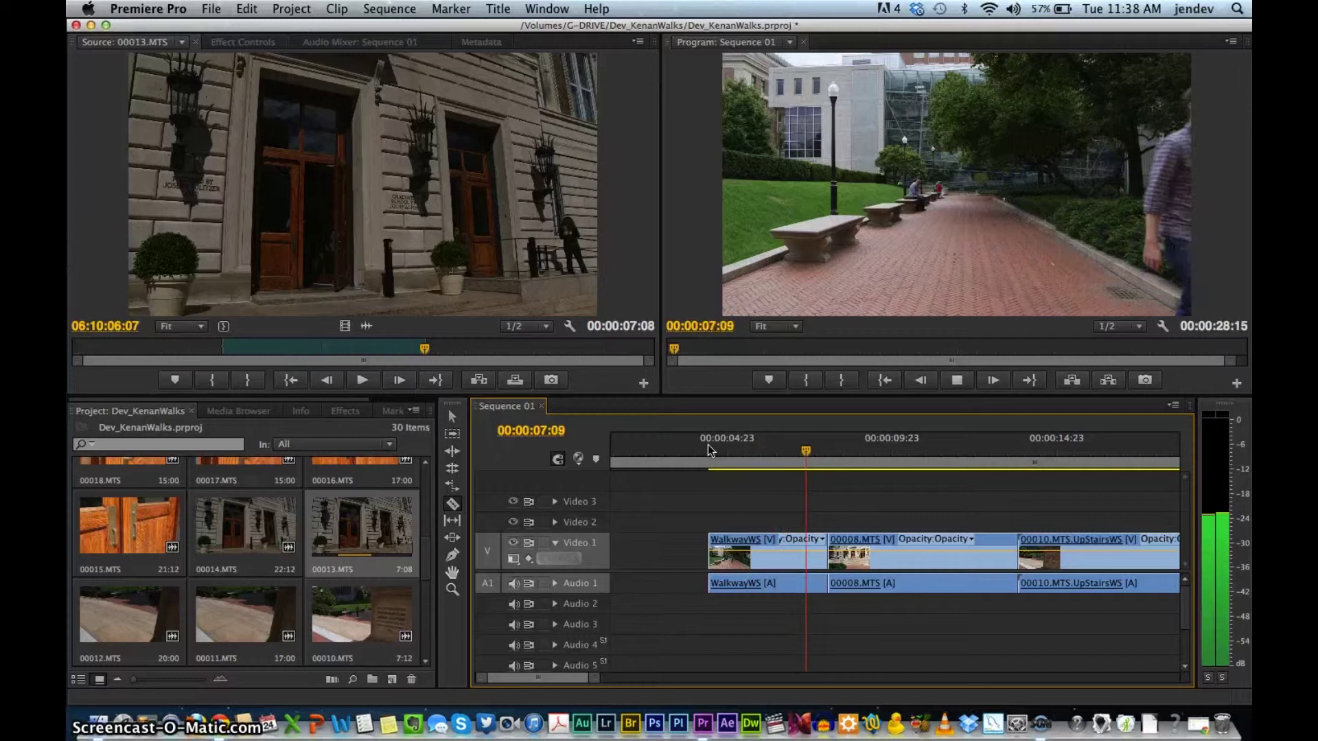
pyautogui.press('space')
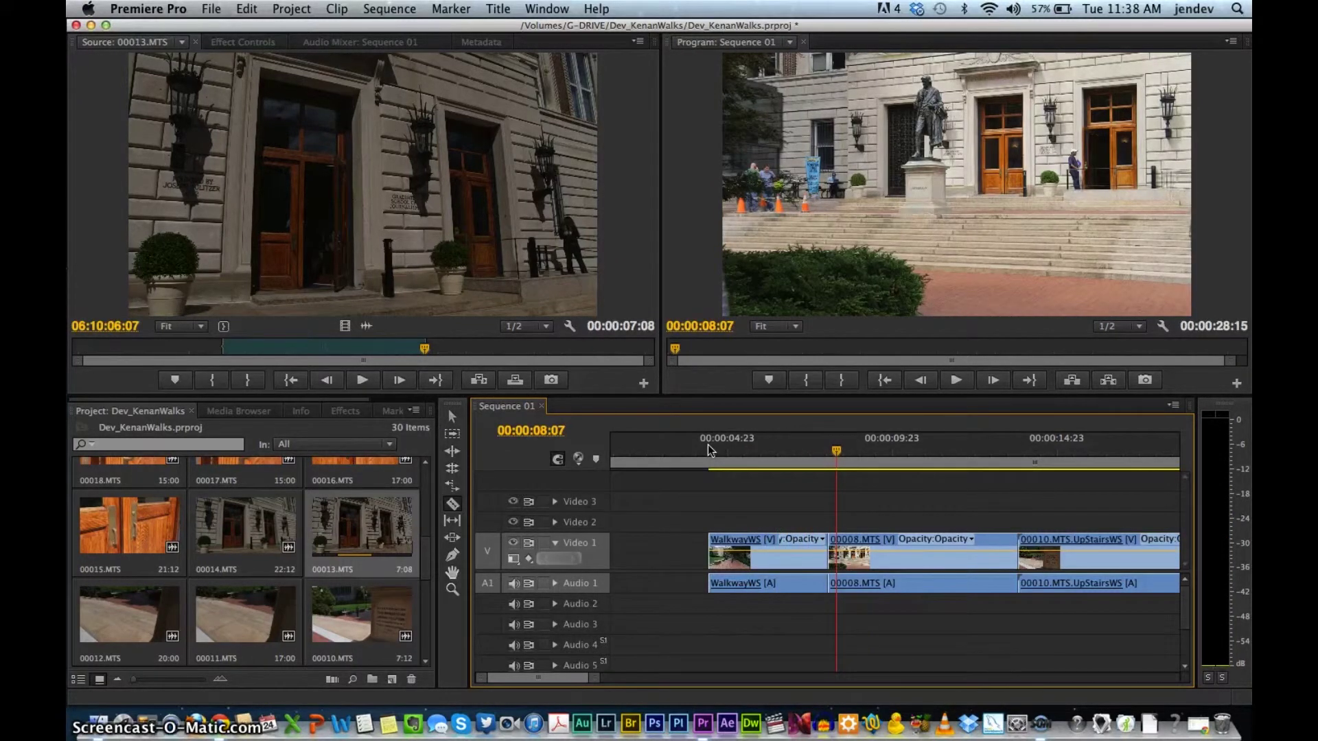
pyautogui.press('space')
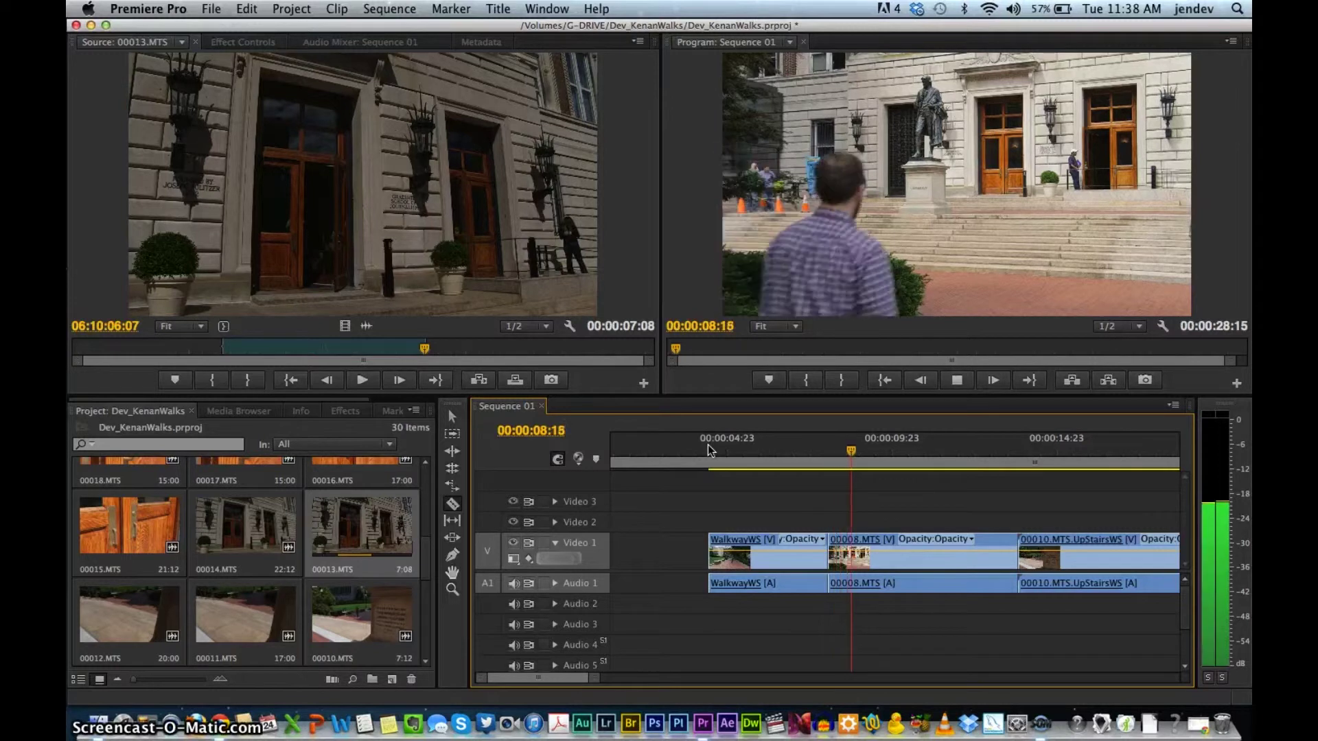
pyautogui.press('space')
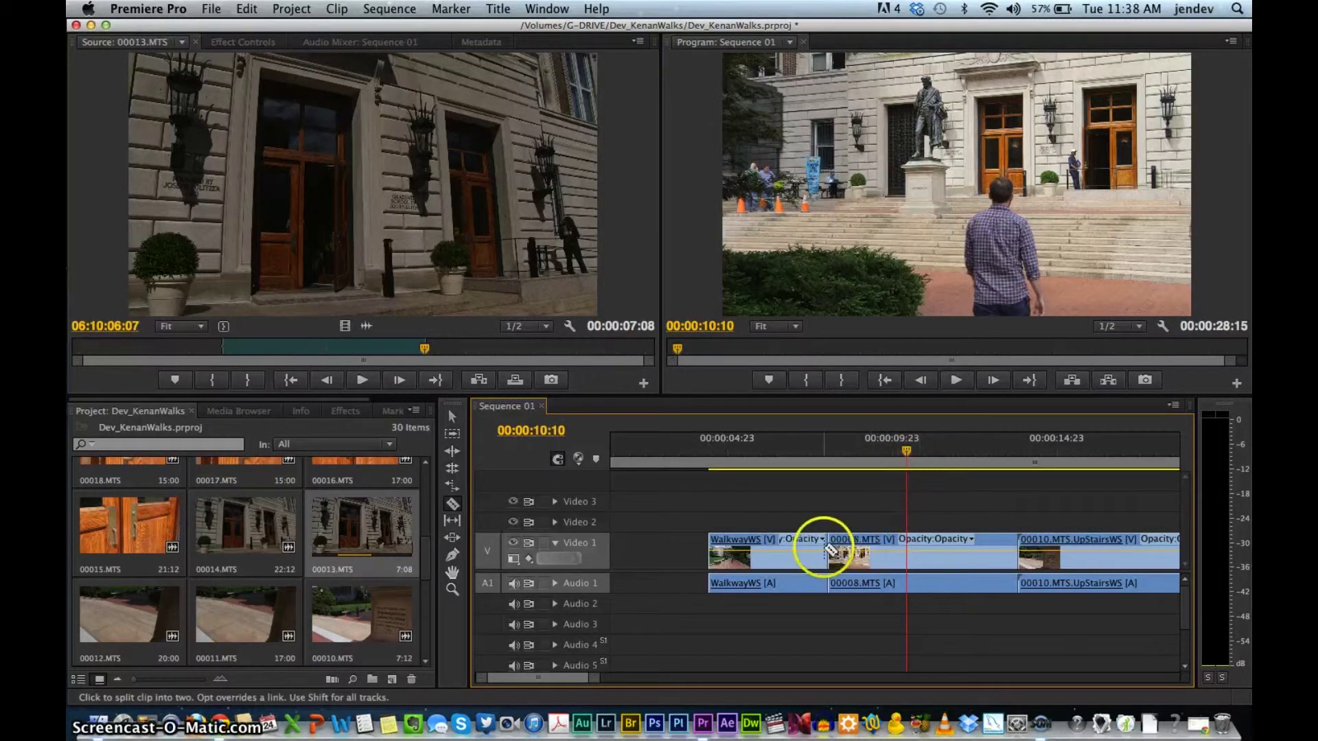
# Split 00008.MTS at the playhead, delete its first part, and slide the rest up to WalkwayWS
pyautogui.click(910, 555)
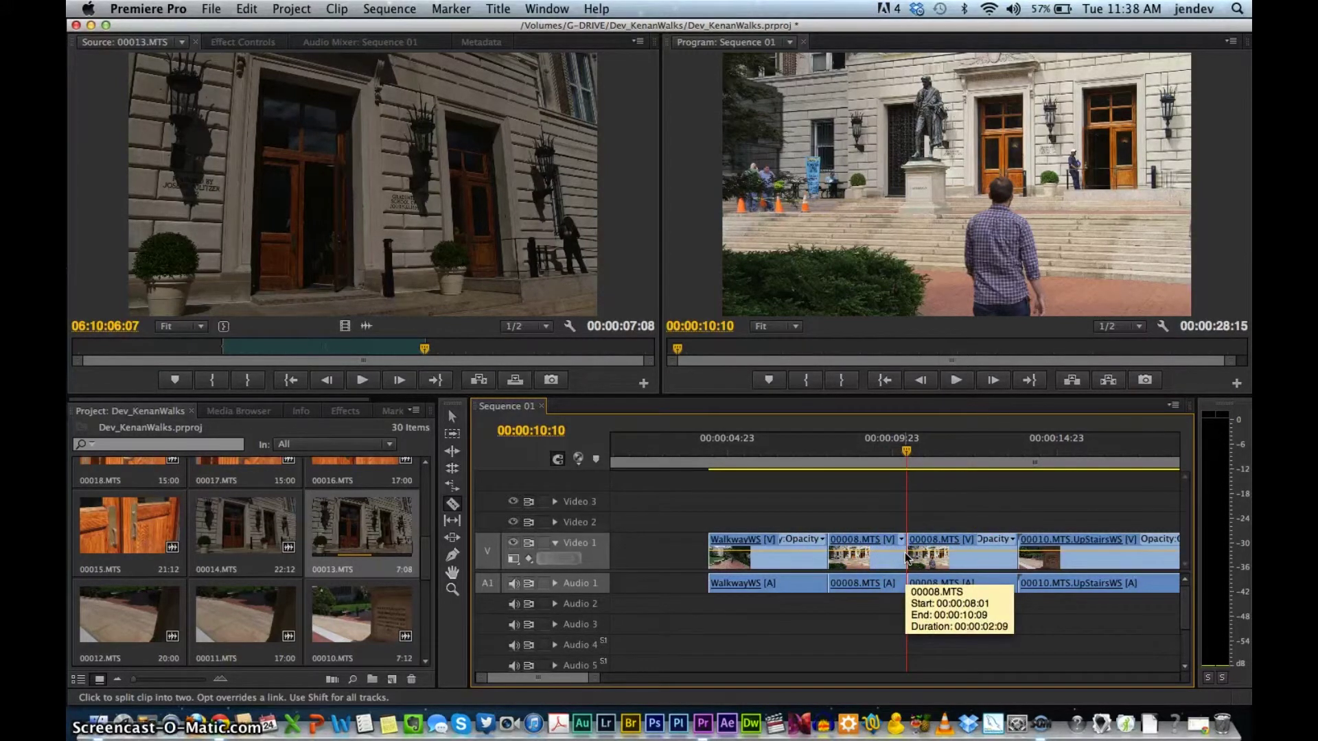
pyautogui.moveTo(941, 553); pyautogui.dragTo(973, 590)
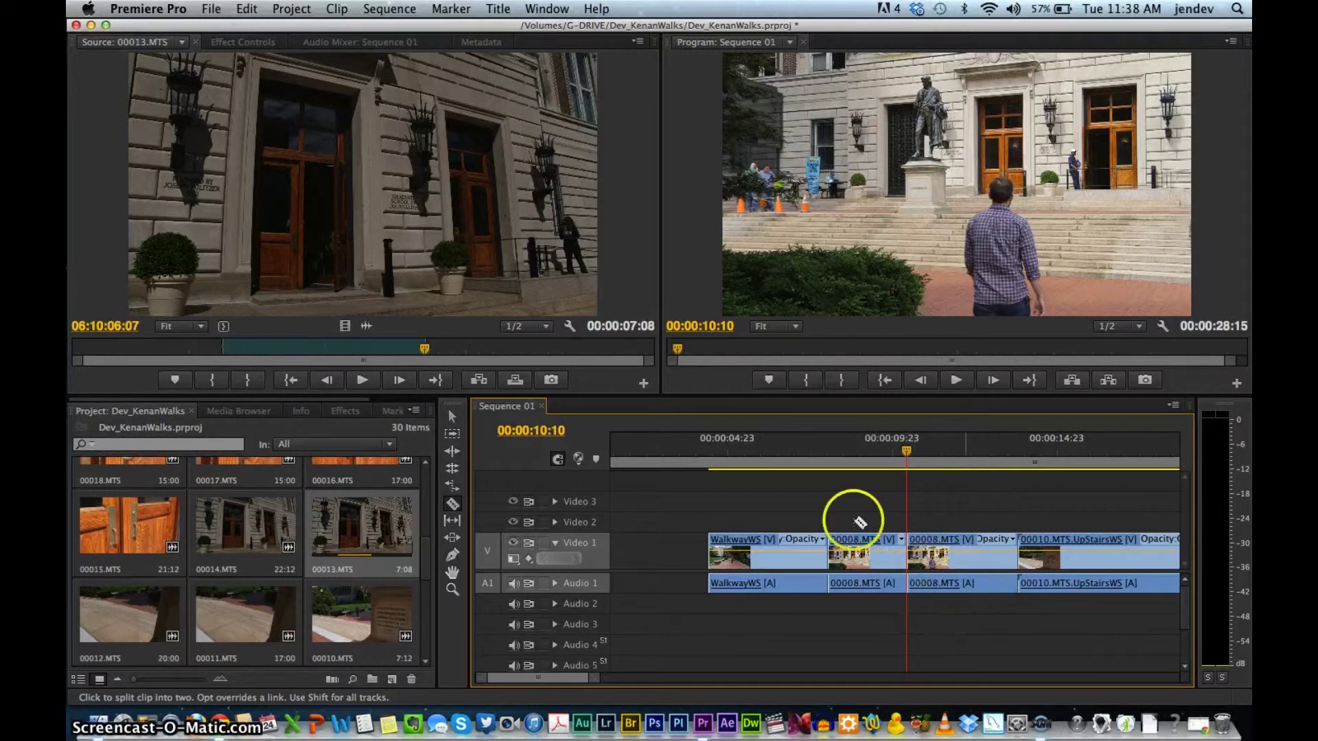
pyautogui.click(451, 418)
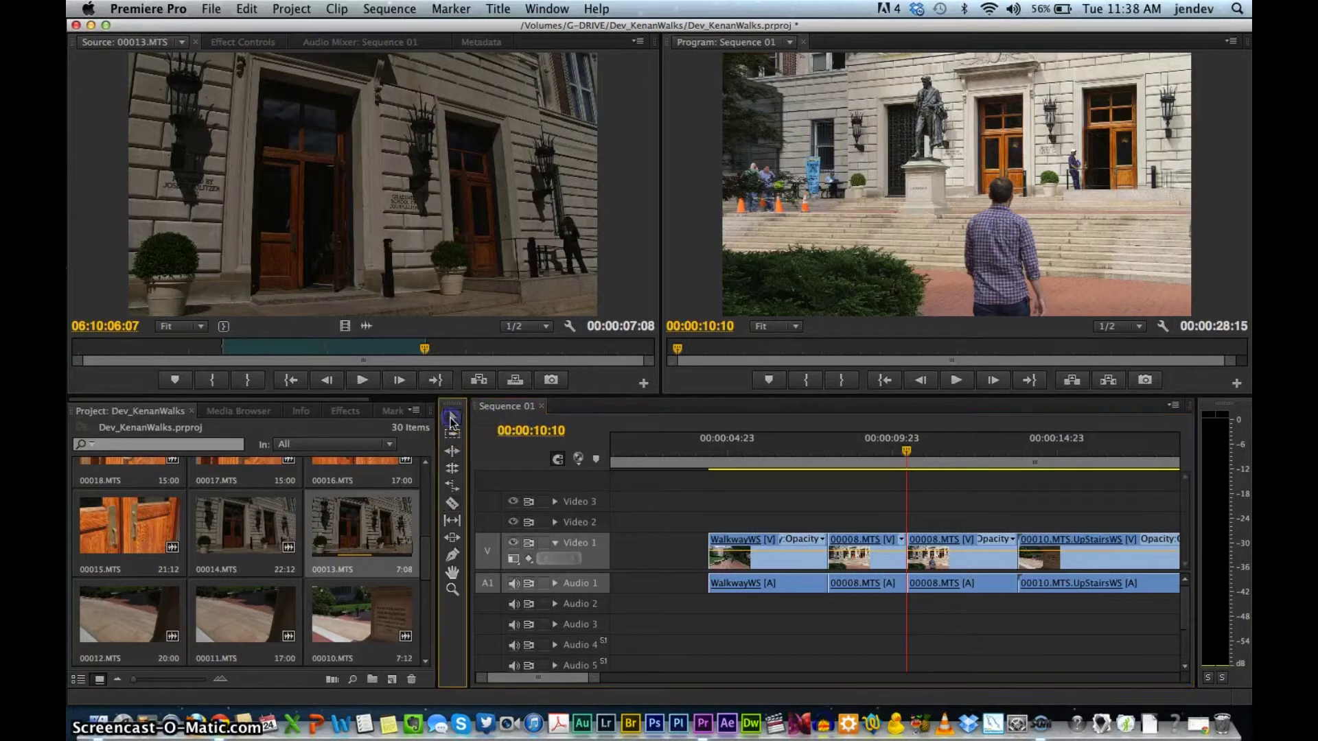
pyautogui.click(888, 564)
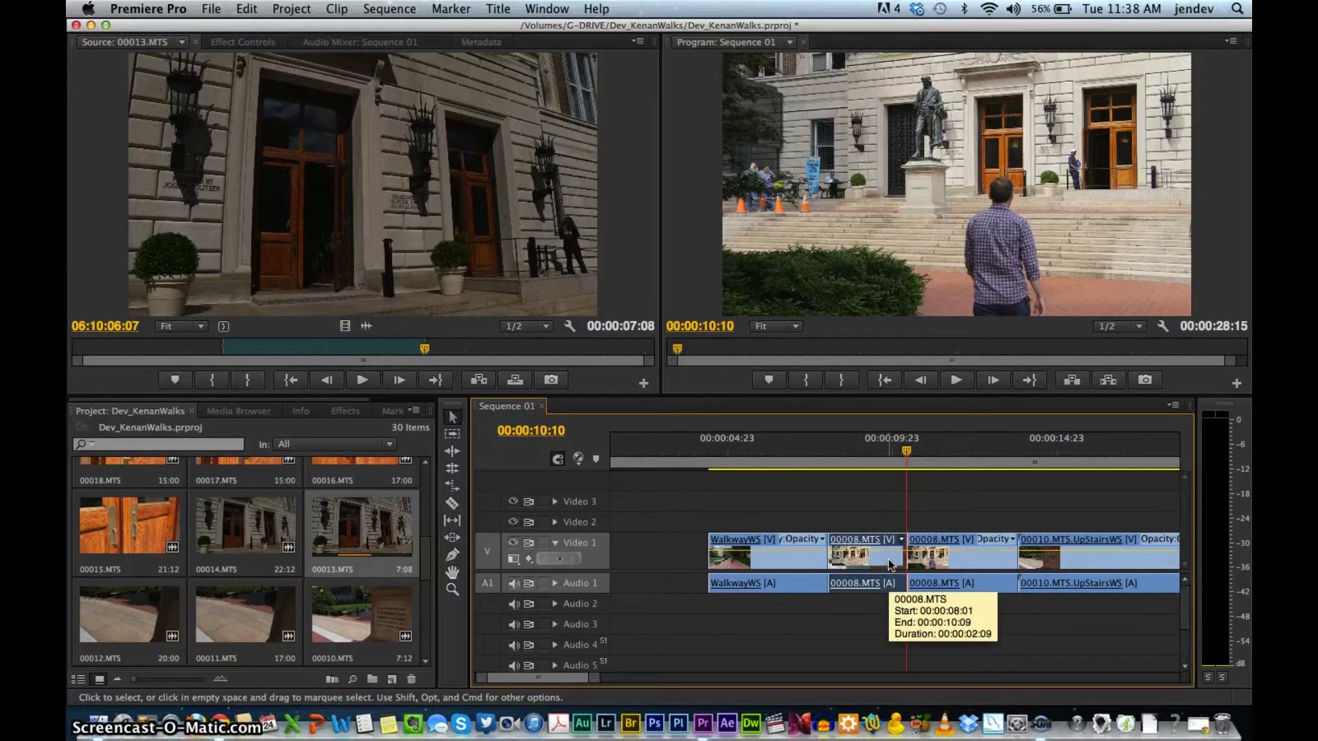
pyautogui.press('Delete')
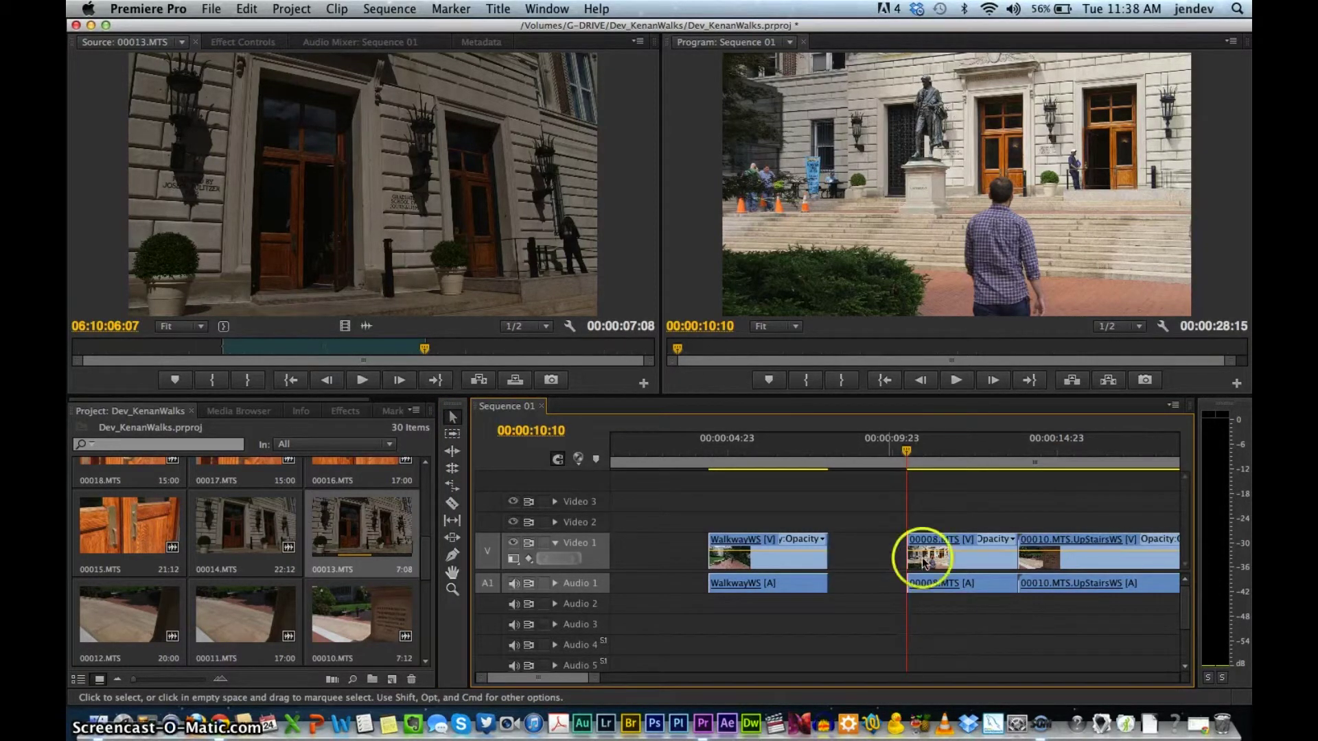
pyautogui.click(989, 564)
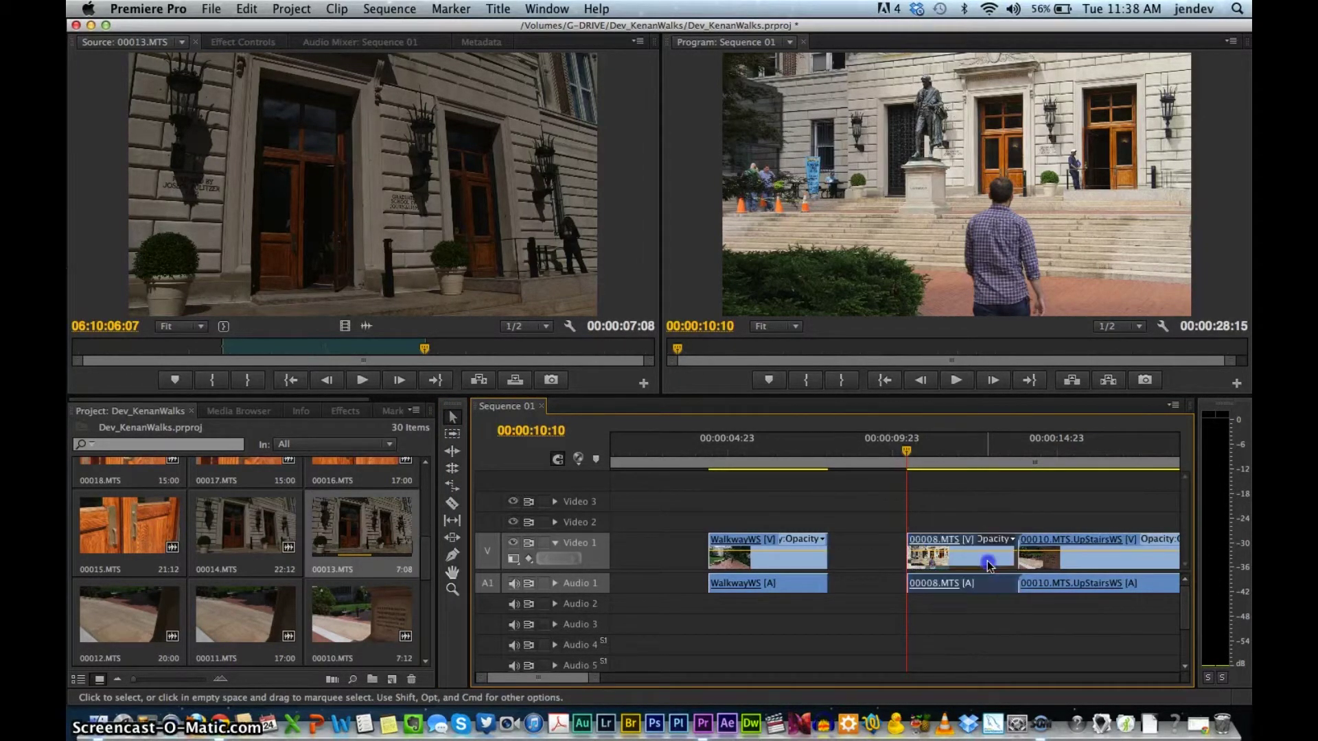
pyautogui.moveTo(988, 564); pyautogui.dragTo(919, 559)
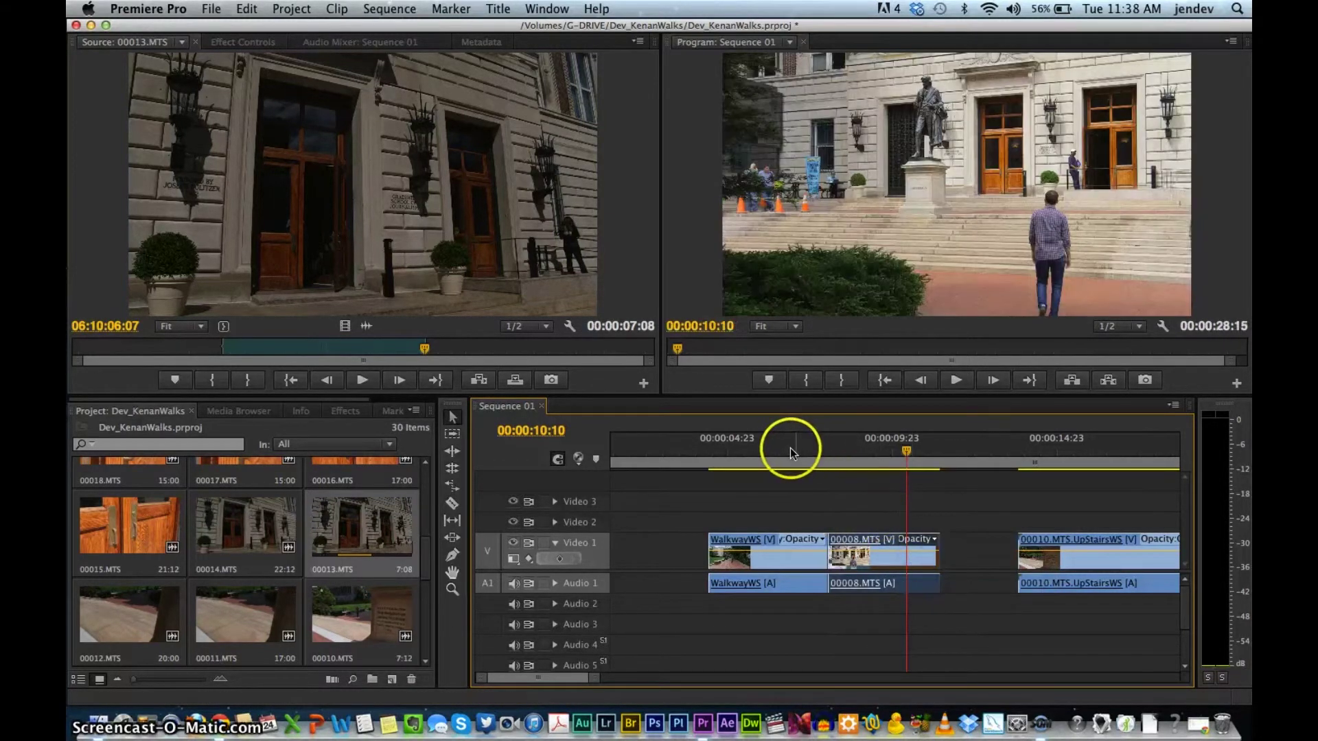
pyautogui.click(781, 448)
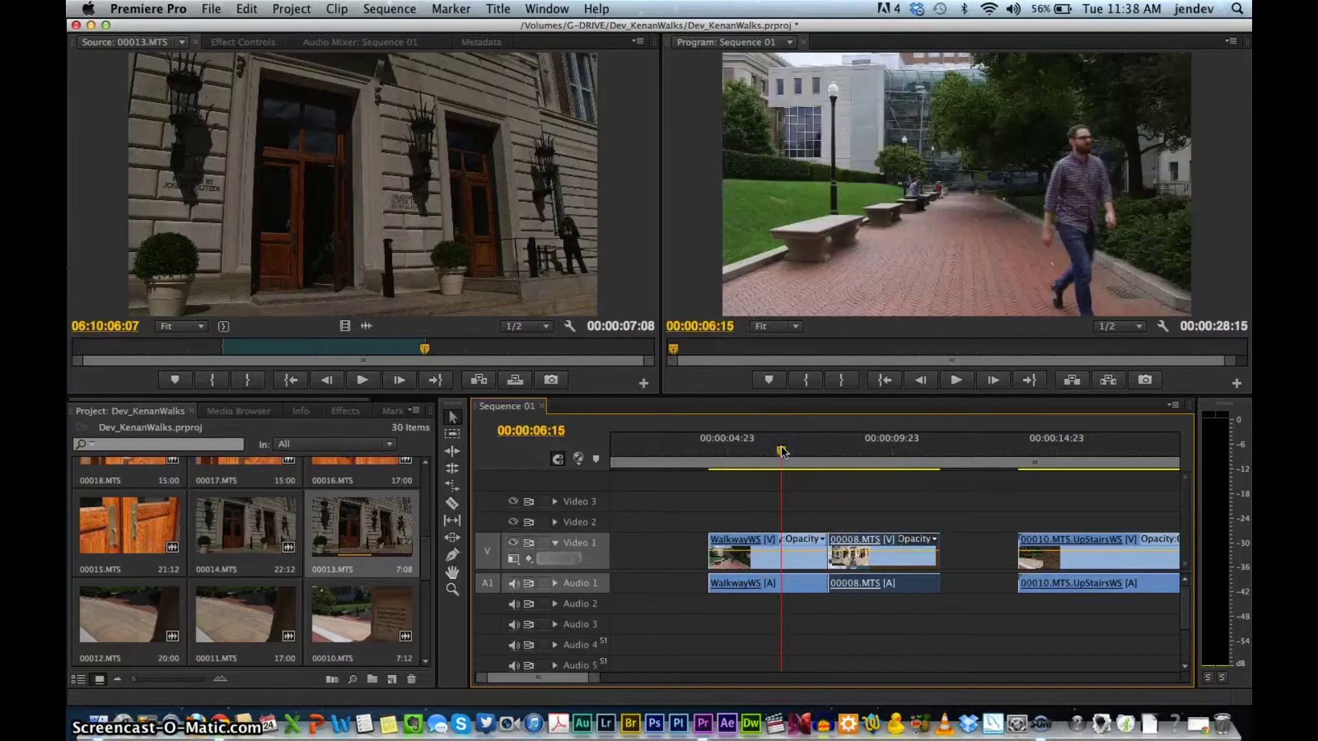
pyautogui.press('space')
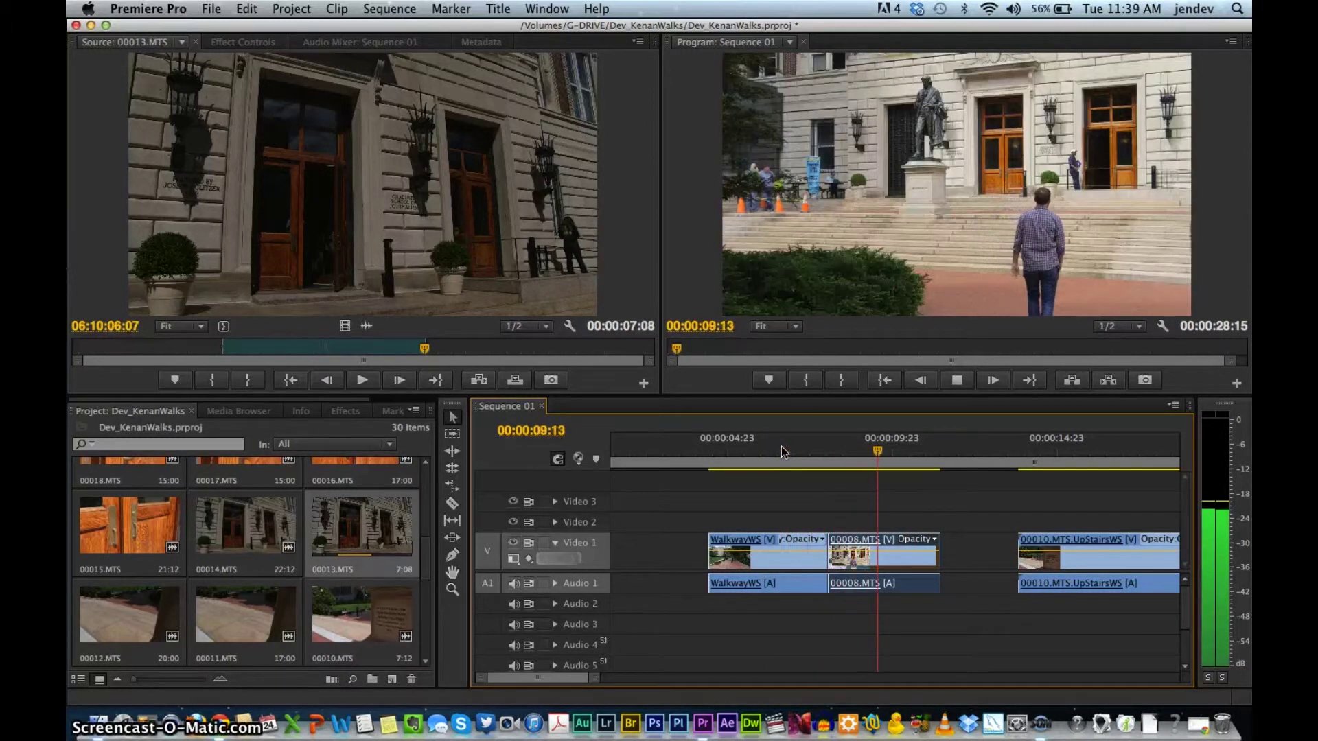
pyautogui.press('space')
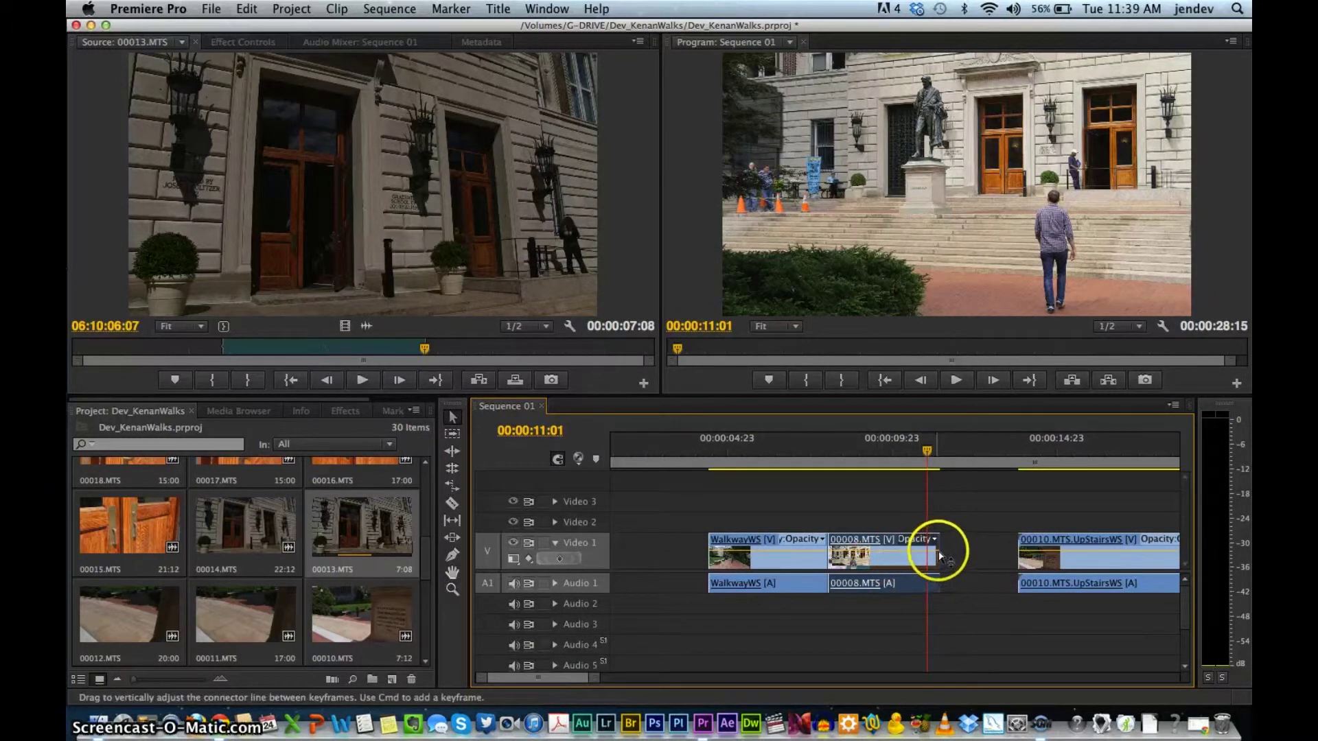
# Select 00010.MTS.UpStairsWS and test-trim its head, then restore it to the first frame
pyautogui.click(839, 539)
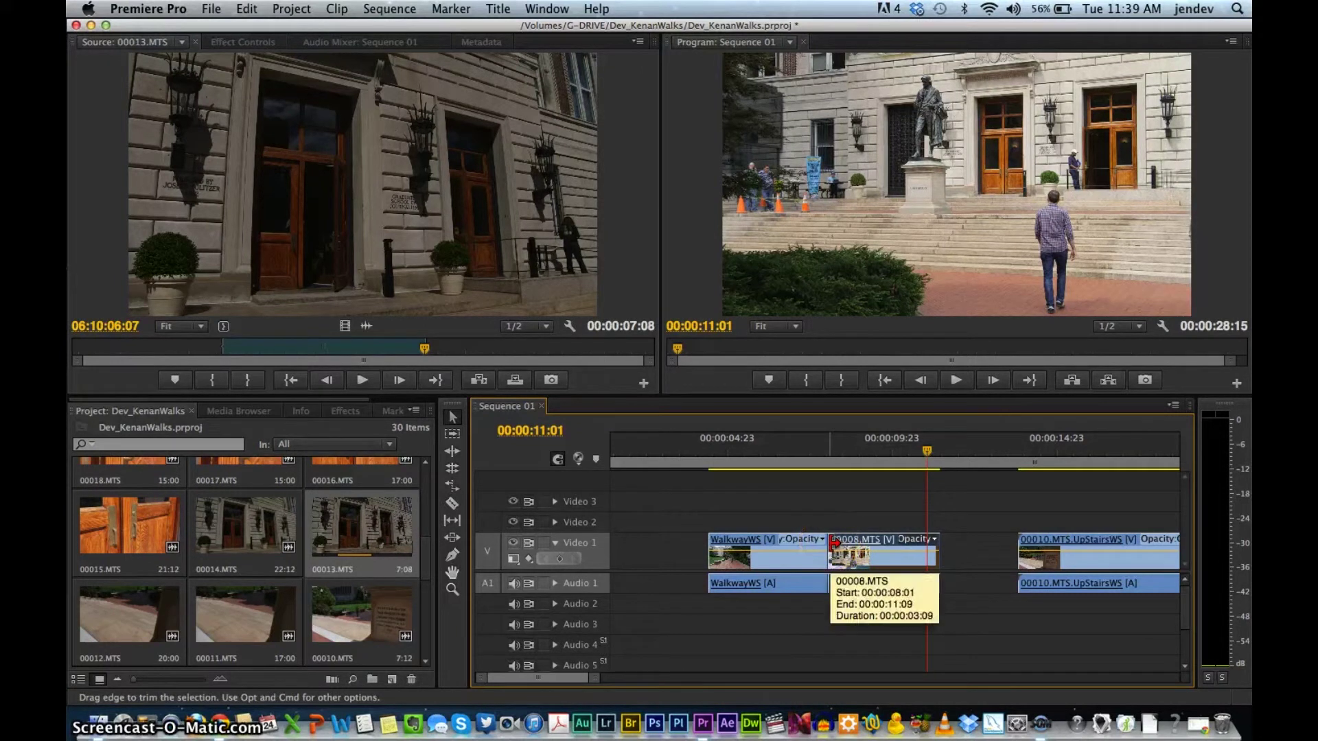
pyautogui.click(1002, 562)
pyautogui.hscroll(3, 1003, 563)
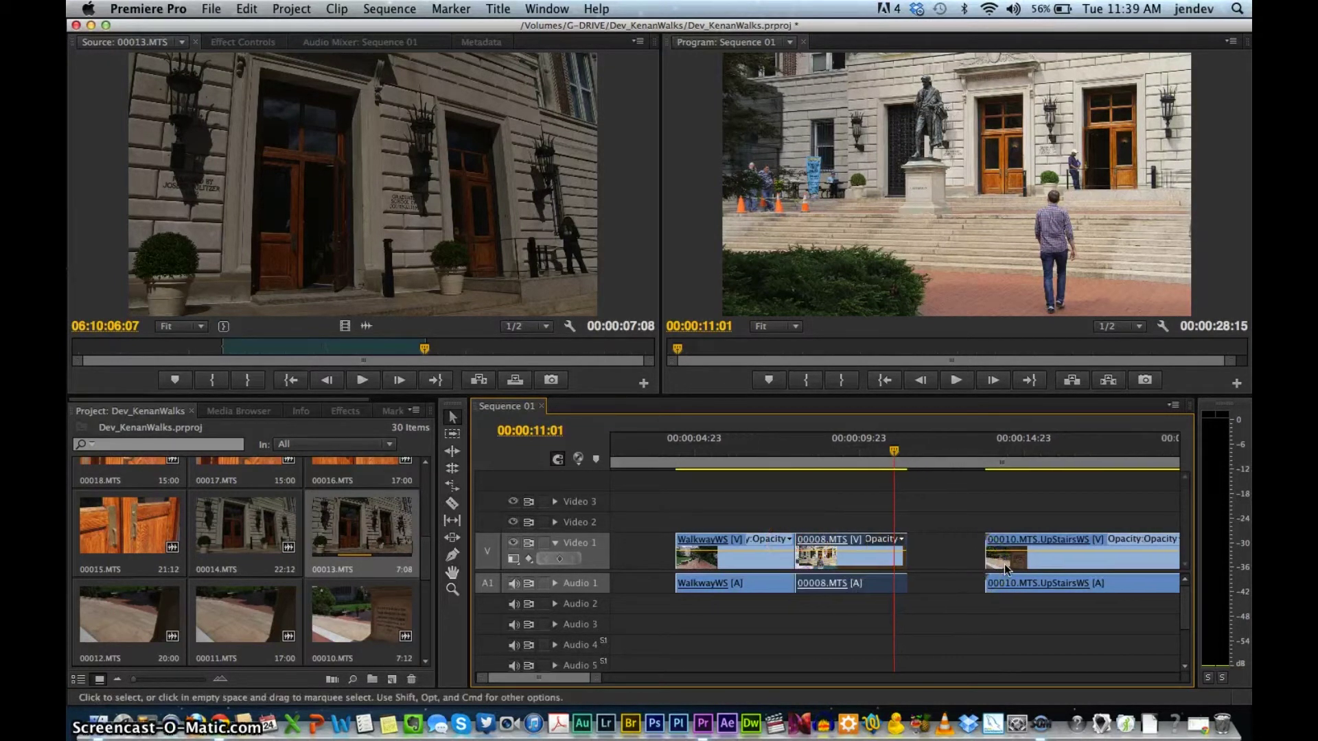
pyautogui.hscroll(3, 1003, 562)
pyautogui.click(1003, 563)
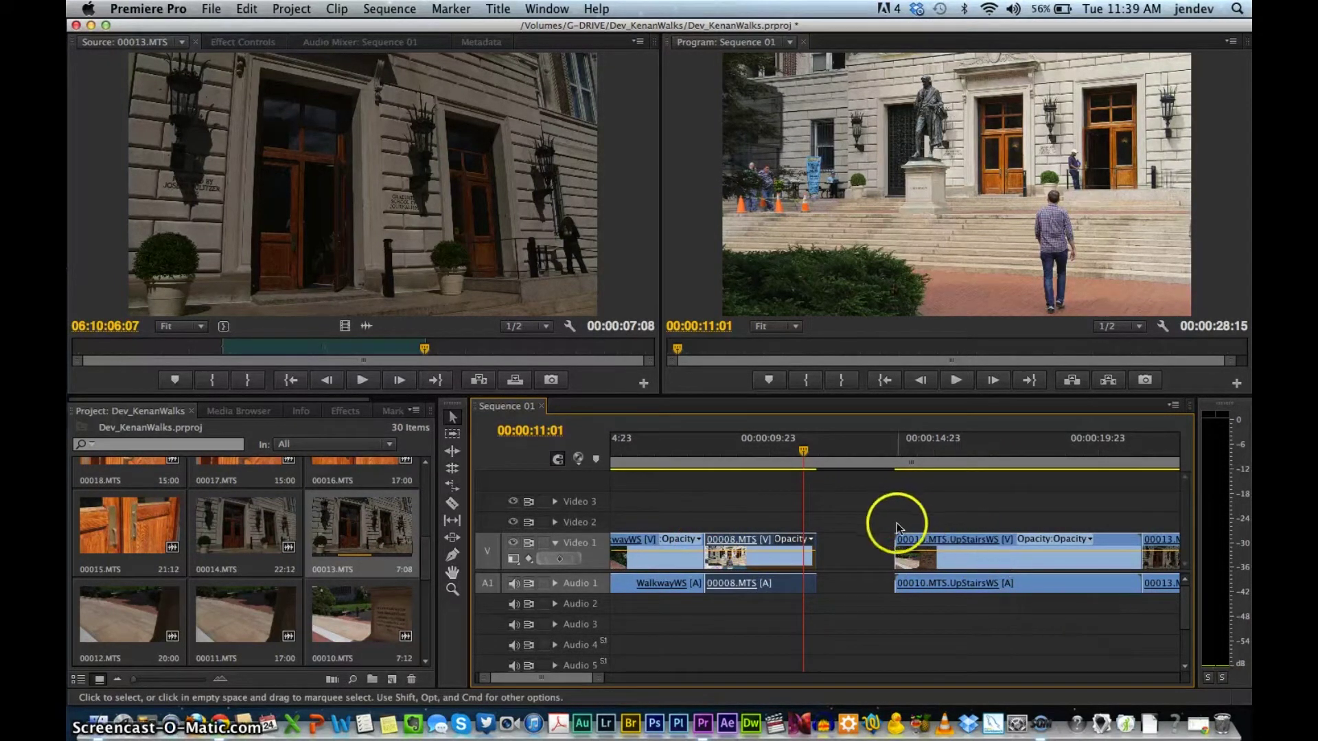
pyautogui.click(896, 542)
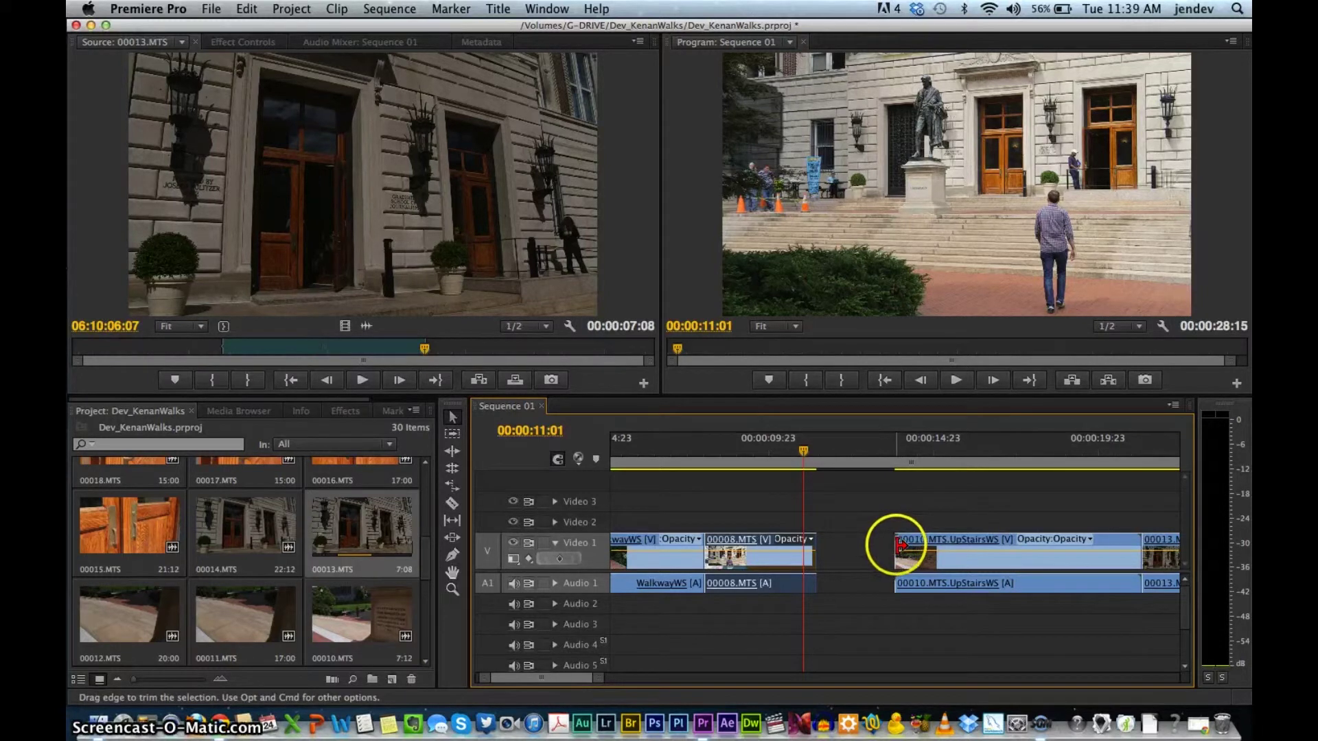
pyautogui.moveTo(898, 546); pyautogui.dragTo(934, 550)
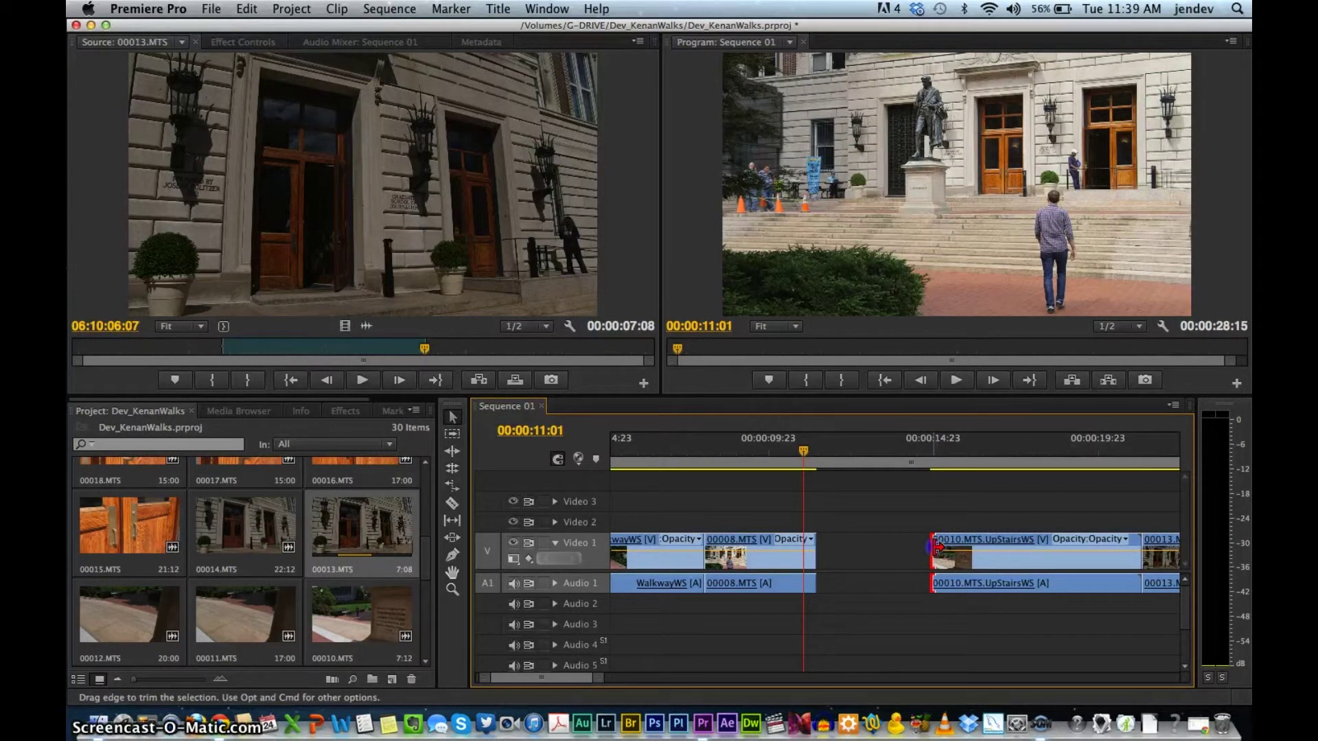
pyautogui.moveTo(935, 547); pyautogui.dragTo(859, 544)
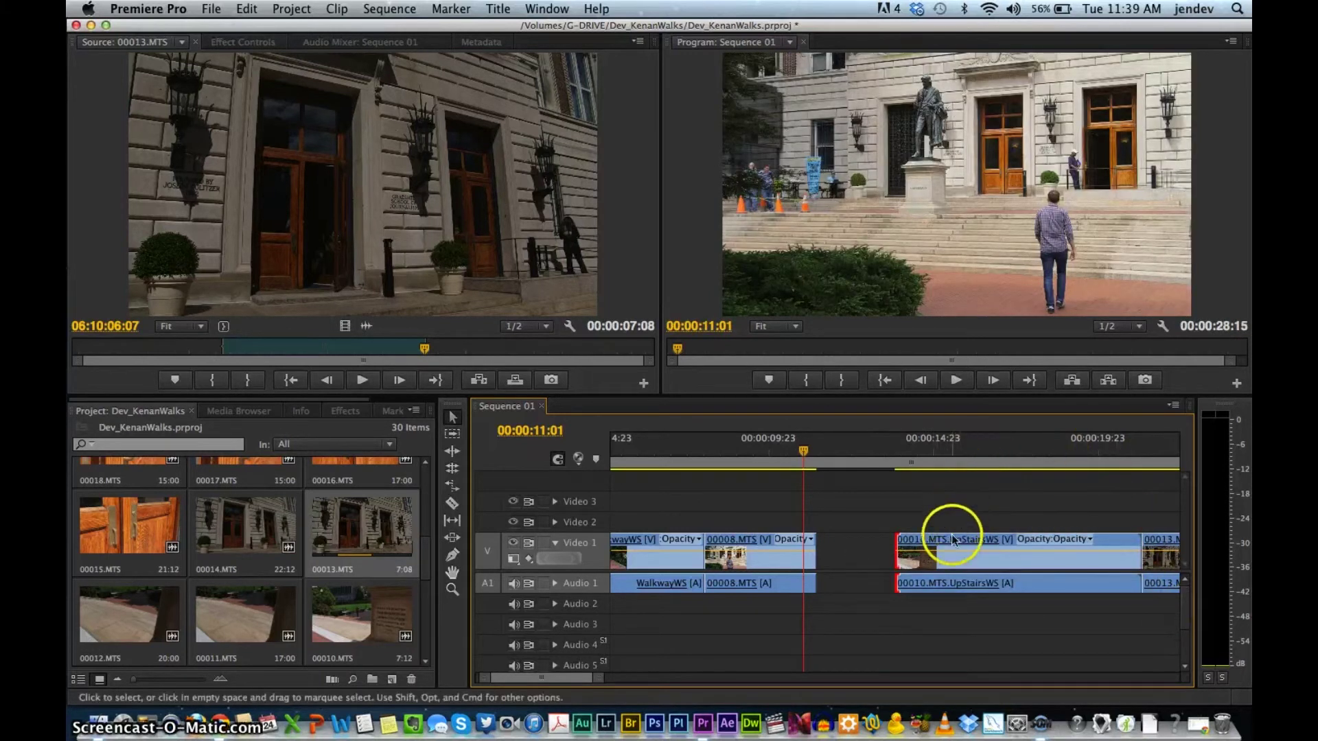
# Butt 00010.MTS.UpStairsWS against 00008.MTS, preview the cut, and trim its opening shorter
pyautogui.moveTo(949, 546); pyautogui.dragTo(903, 547)
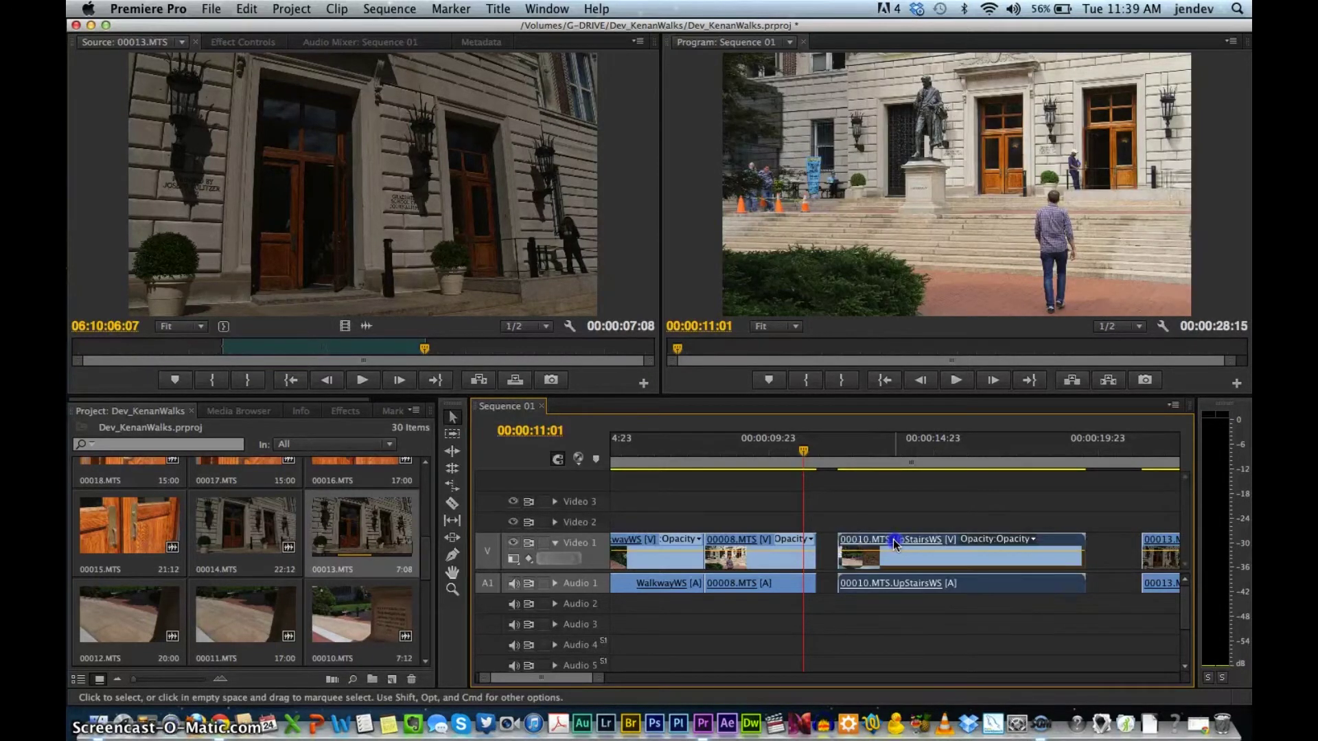
pyautogui.moveTo(896, 544); pyautogui.dragTo(885, 547)
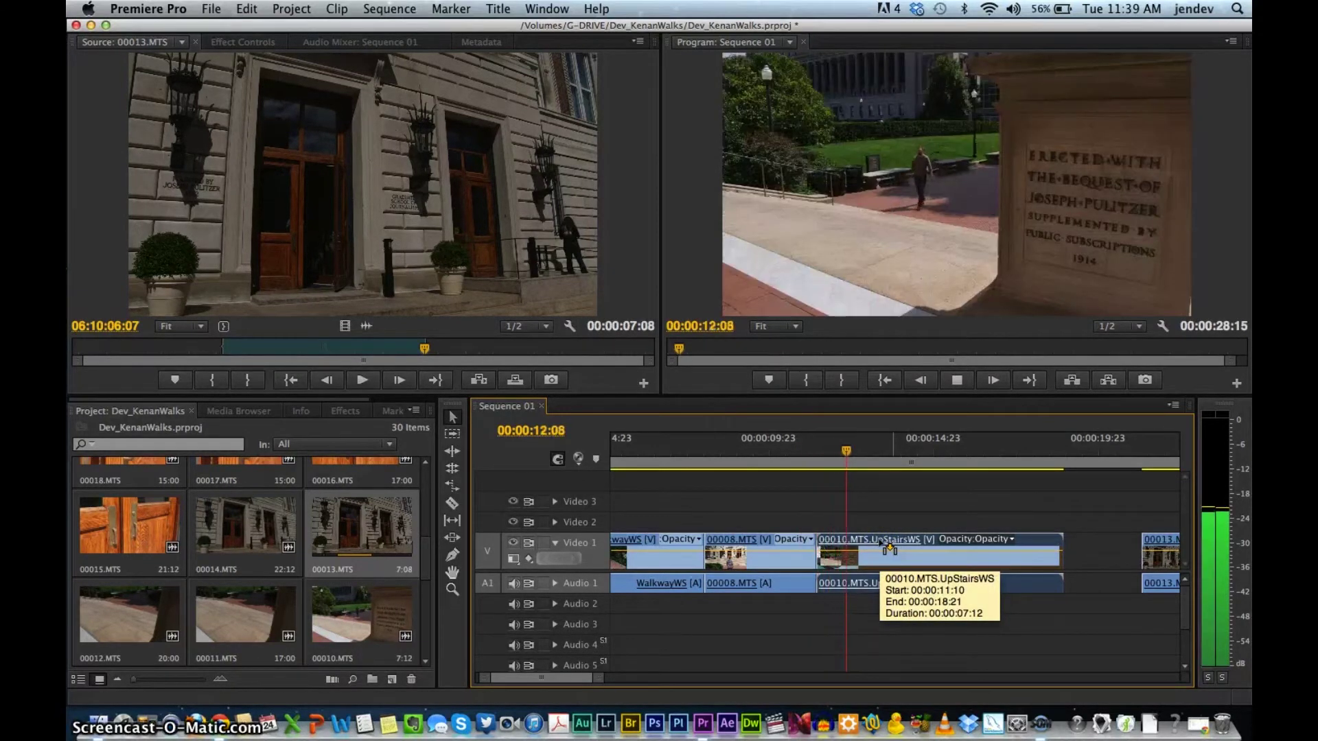
pyautogui.press('space')
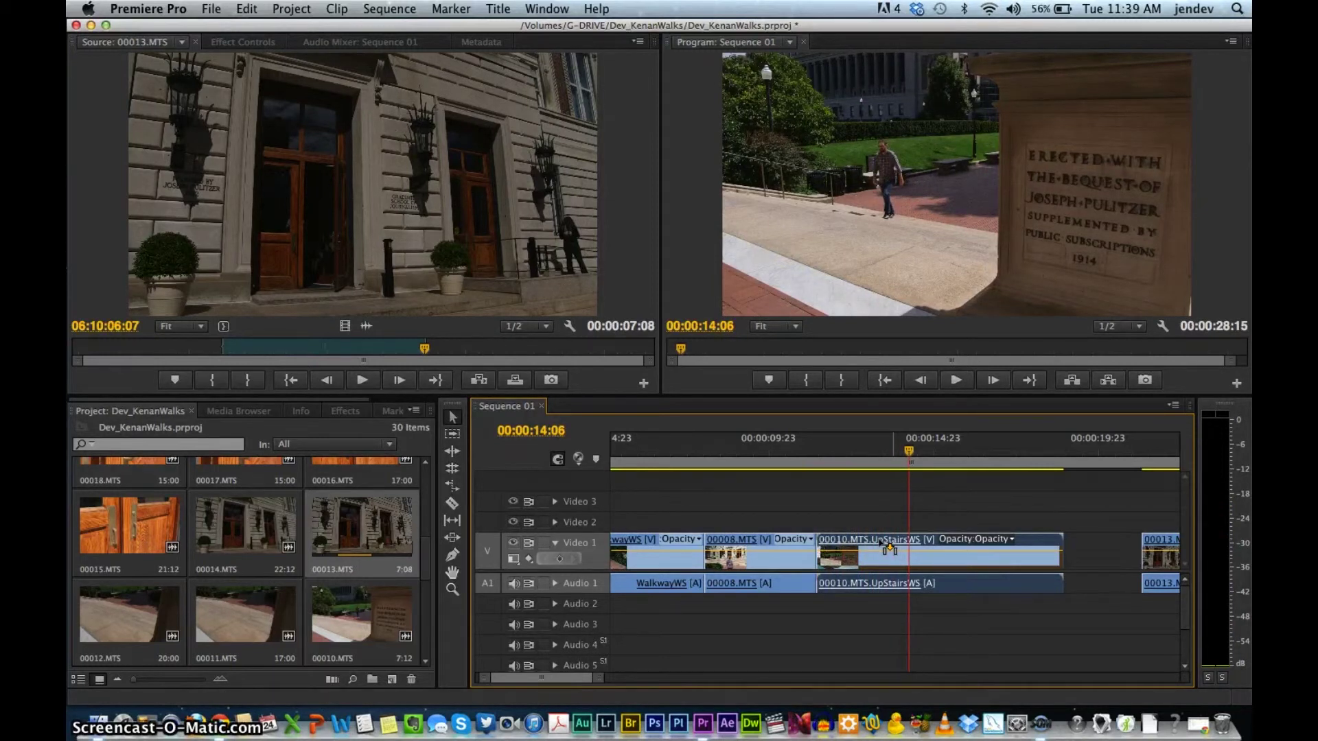
pyautogui.moveTo(838, 539)
pyautogui.mouseDown()
pyautogui.moveTo(823, 540)
pyautogui.moveTo(857, 538)
pyautogui.mouseUp()
pyautogui.click(894, 555)
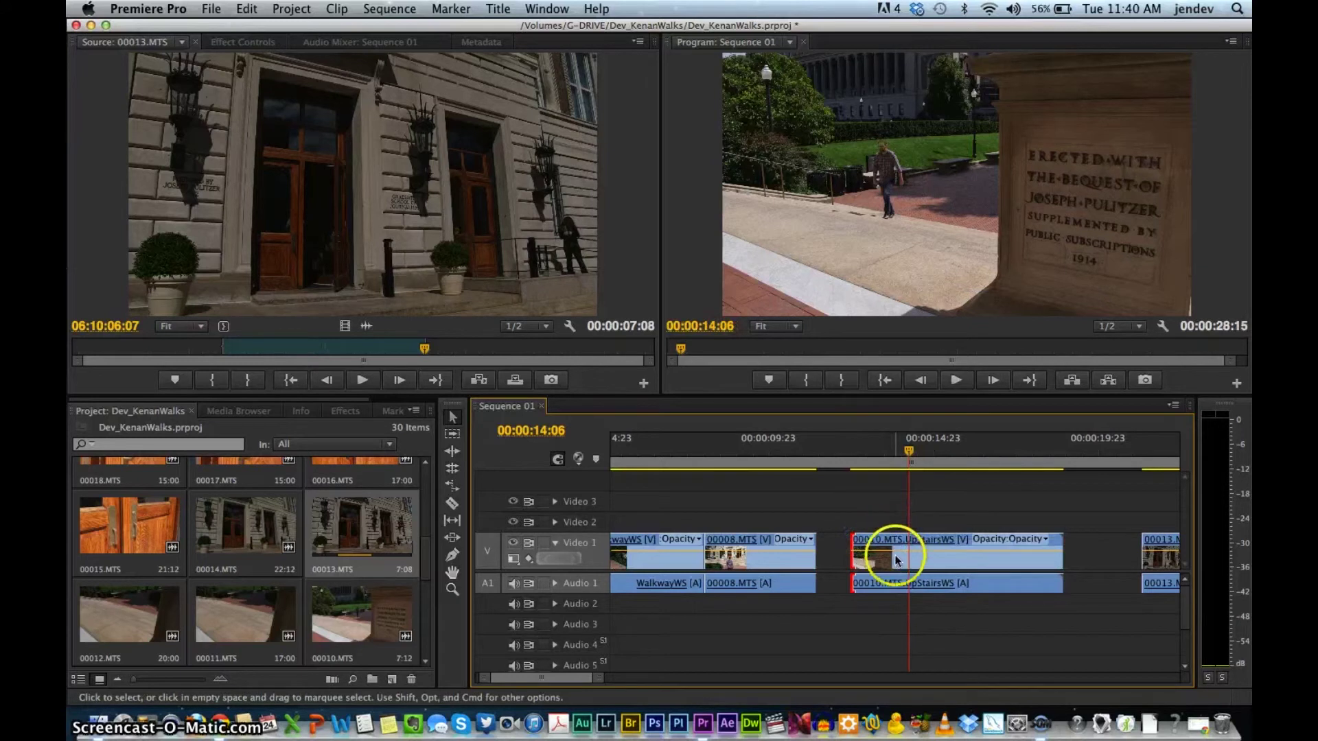
# Slide 00010.MTS.UpStairsWS against 00008.MTS and trim its end to where playback stops
pyautogui.moveTo(903, 564); pyautogui.dragTo(878, 561)
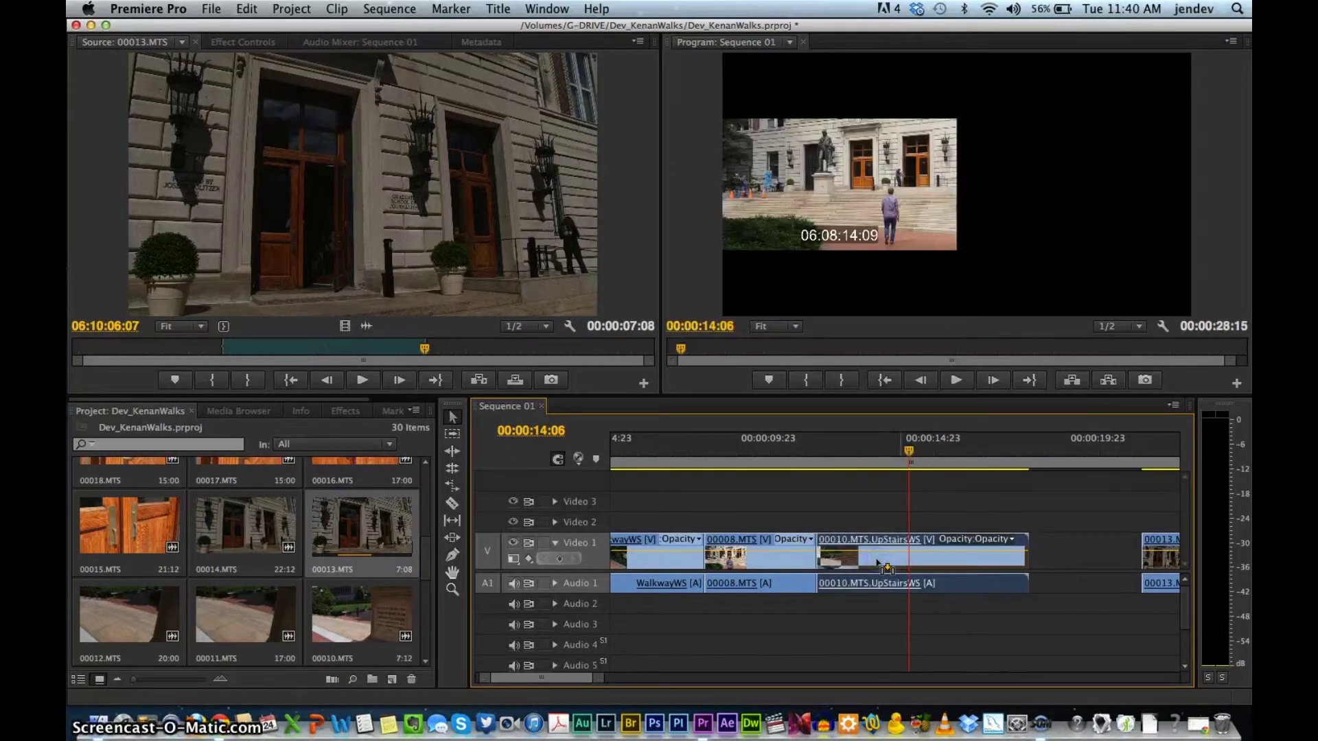
pyautogui.moveTo(818, 494); pyautogui.dragTo(745, 450)
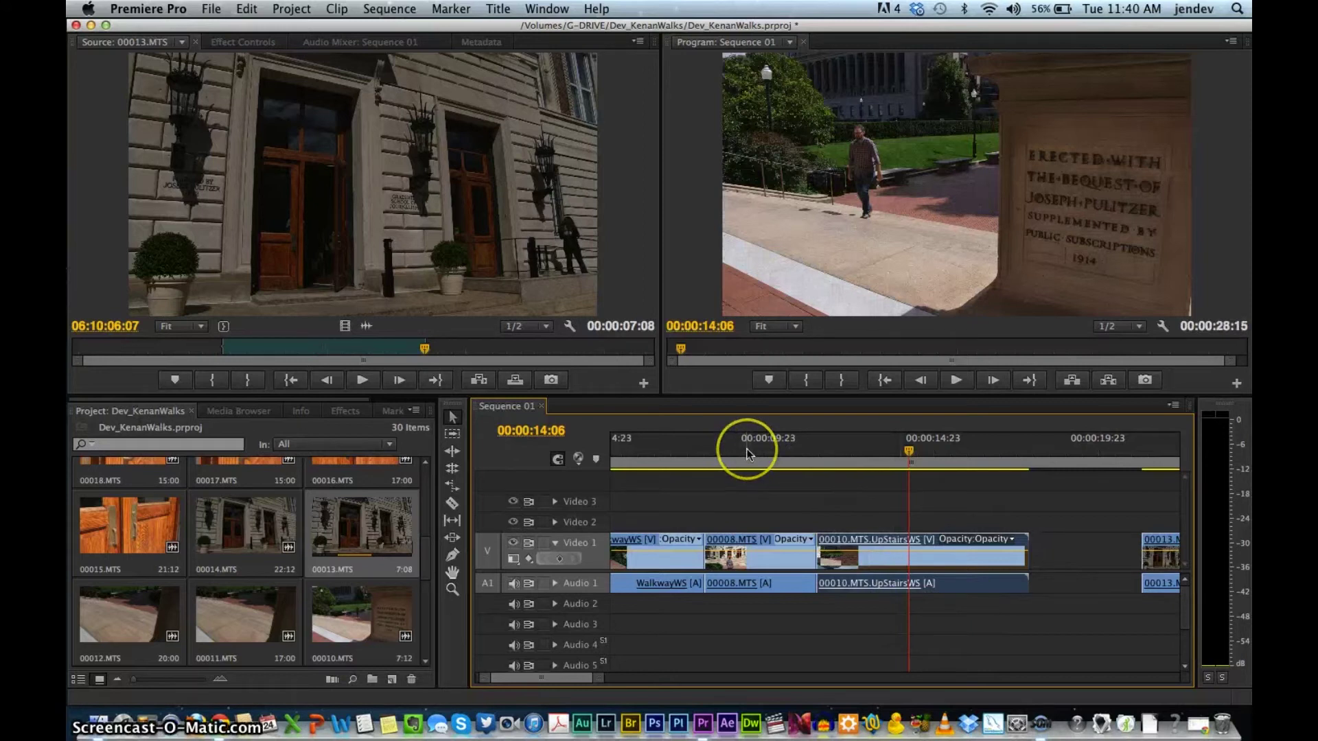
pyautogui.click(778, 453)
pyautogui.press('space')
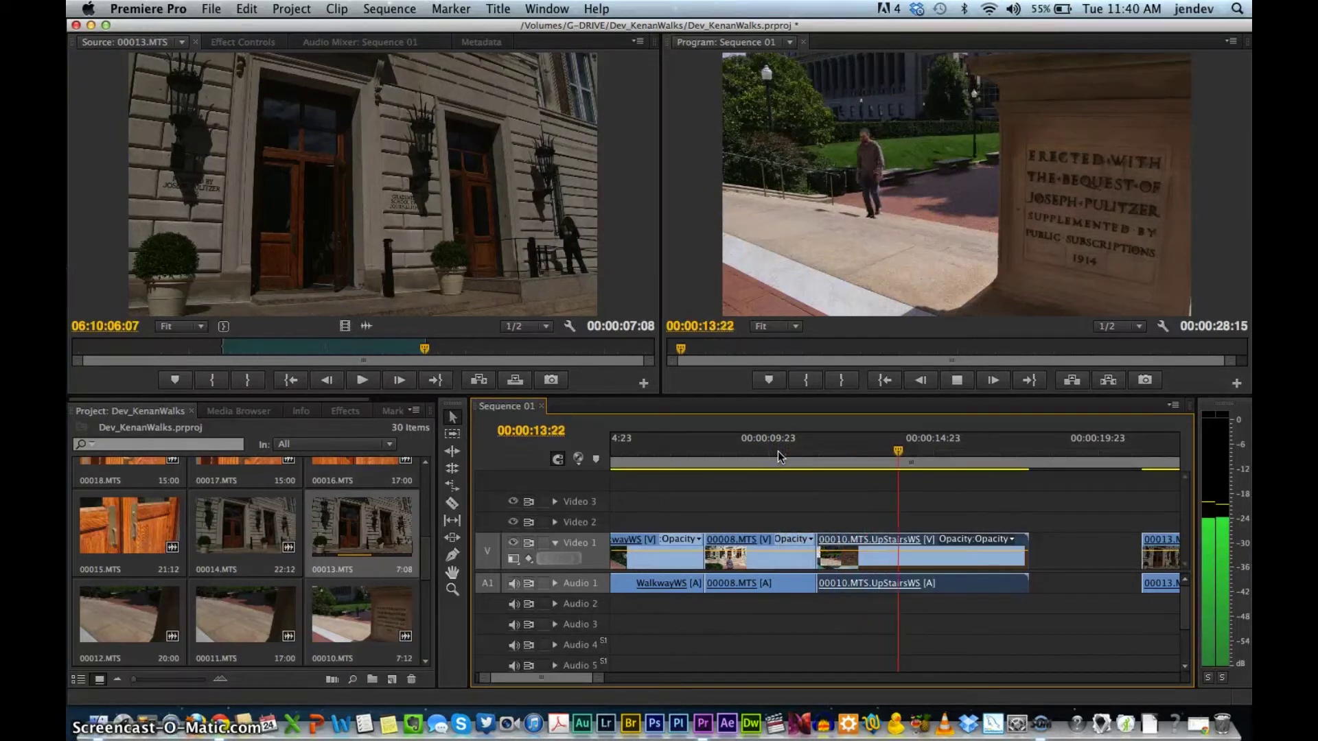
pyautogui.press('space')
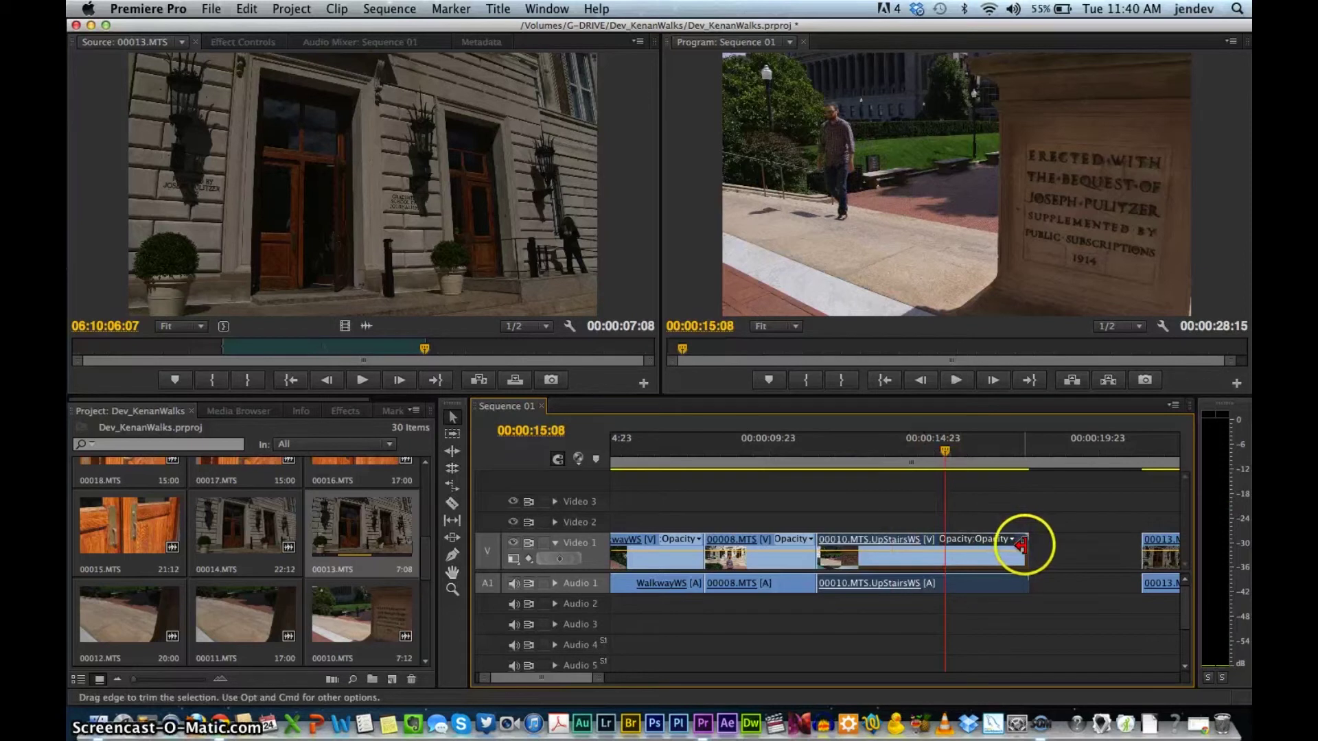
pyautogui.moveTo(1022, 546); pyautogui.dragTo(974, 542)
pyautogui.press('space')
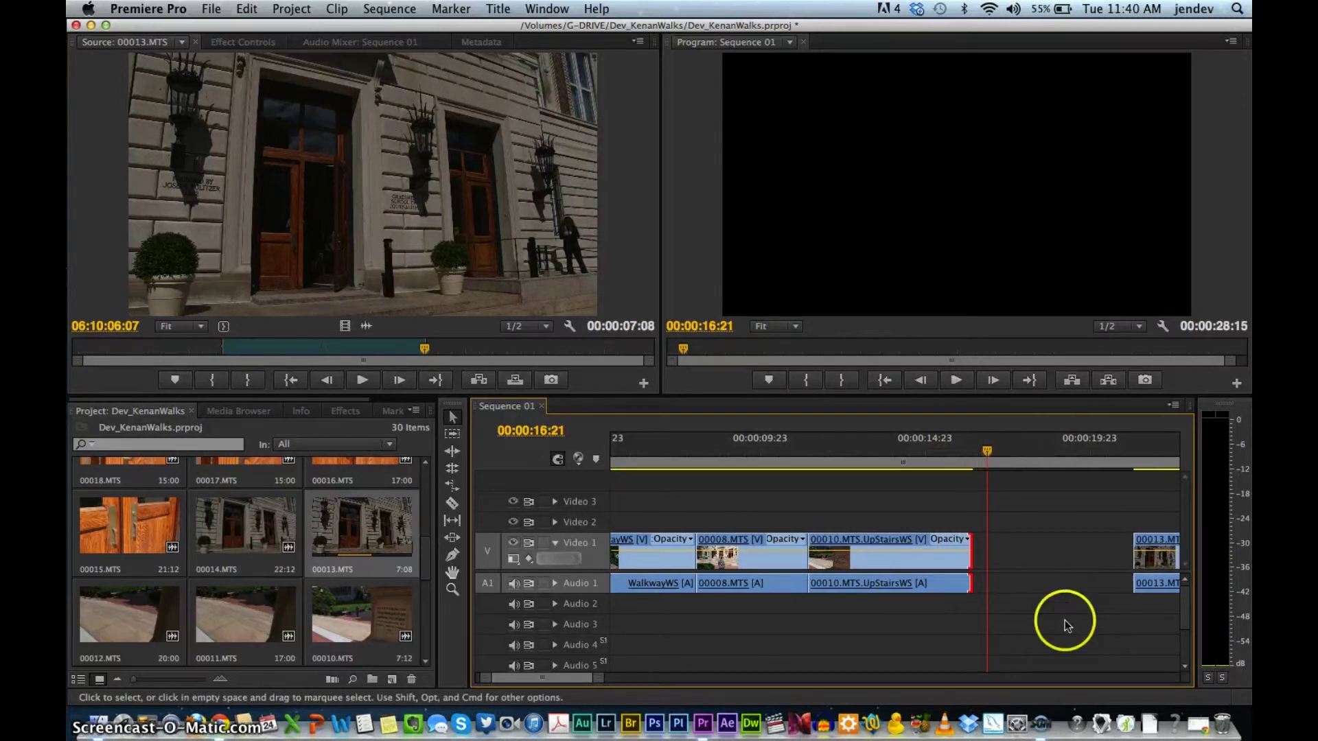
# Move 00013.MTS left to start at 00:00:16:10, right after 00010.MTS.UpStairsWS
pyautogui.hscroll(1, 1065, 620)
pyautogui.moveTo(1159, 543); pyautogui.dragTo(1003, 541)
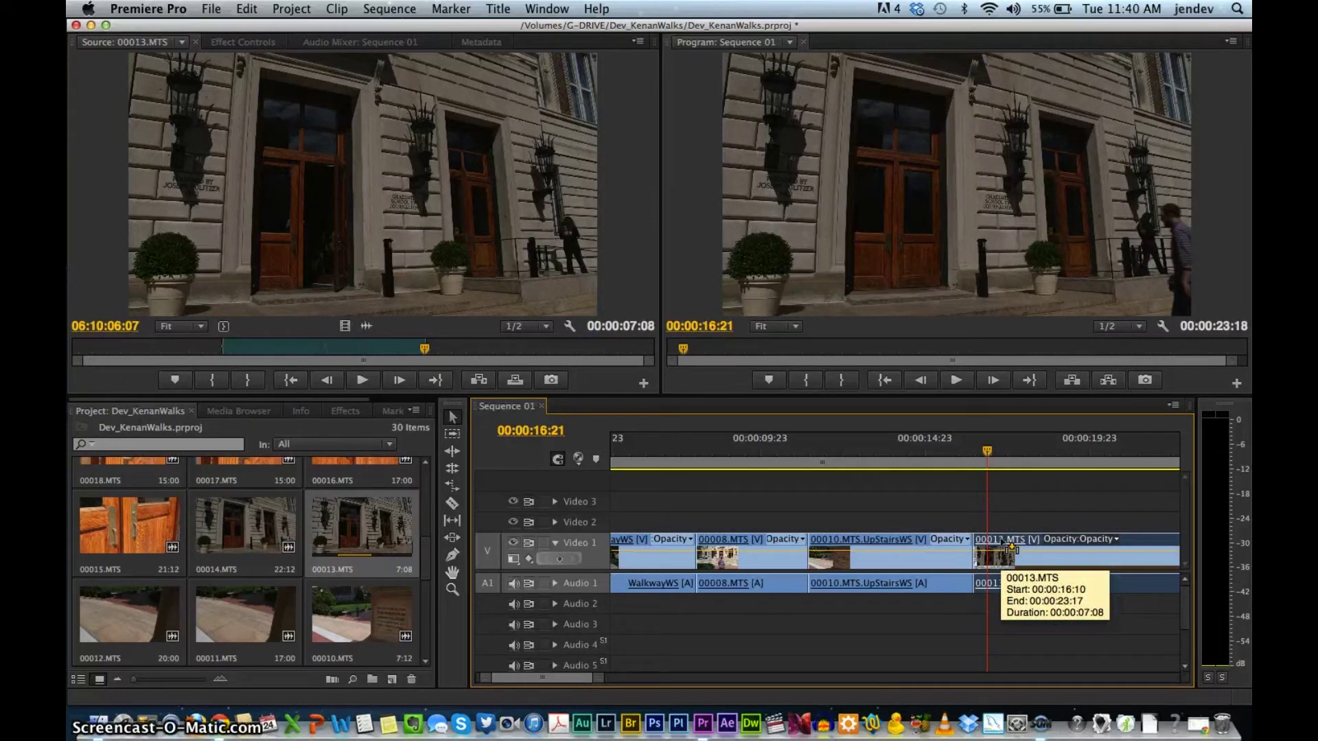
pyautogui.press('-')
pyautogui.press('-')
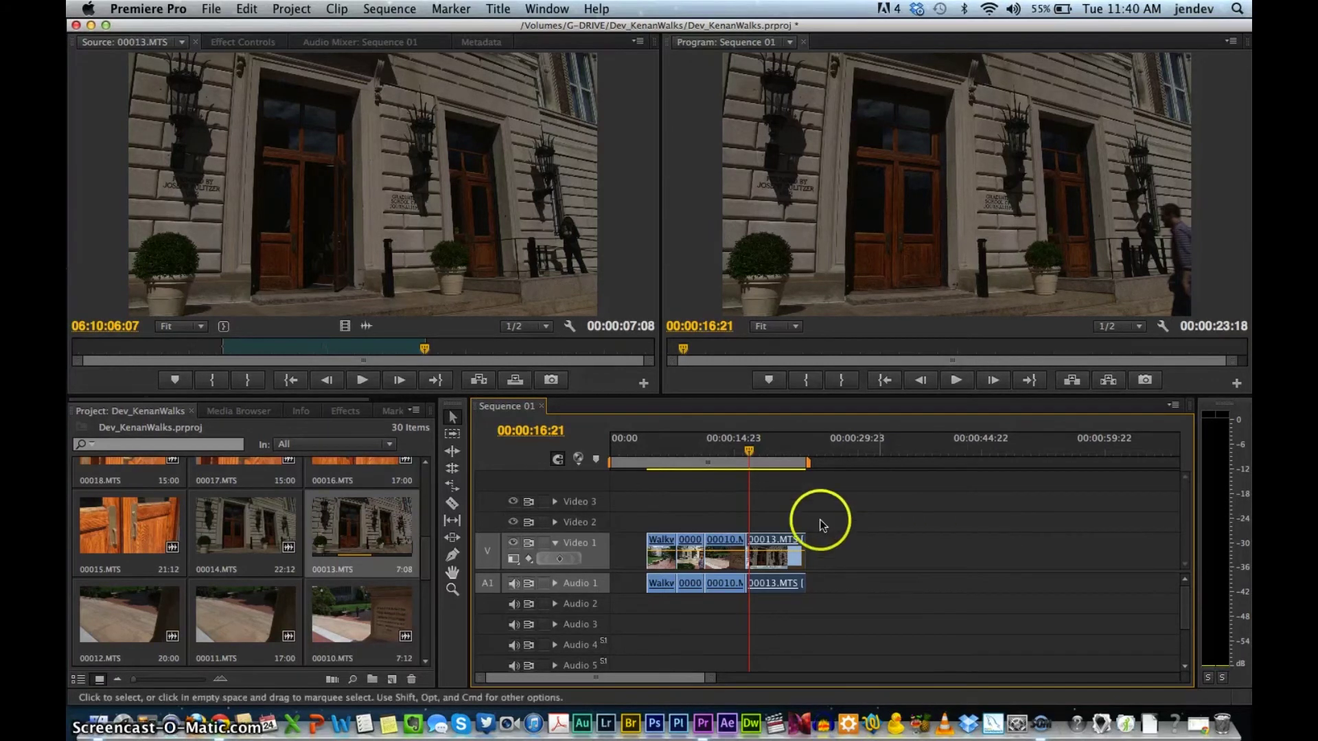
pyautogui.click(647, 454)
pyautogui.click(853, 471)
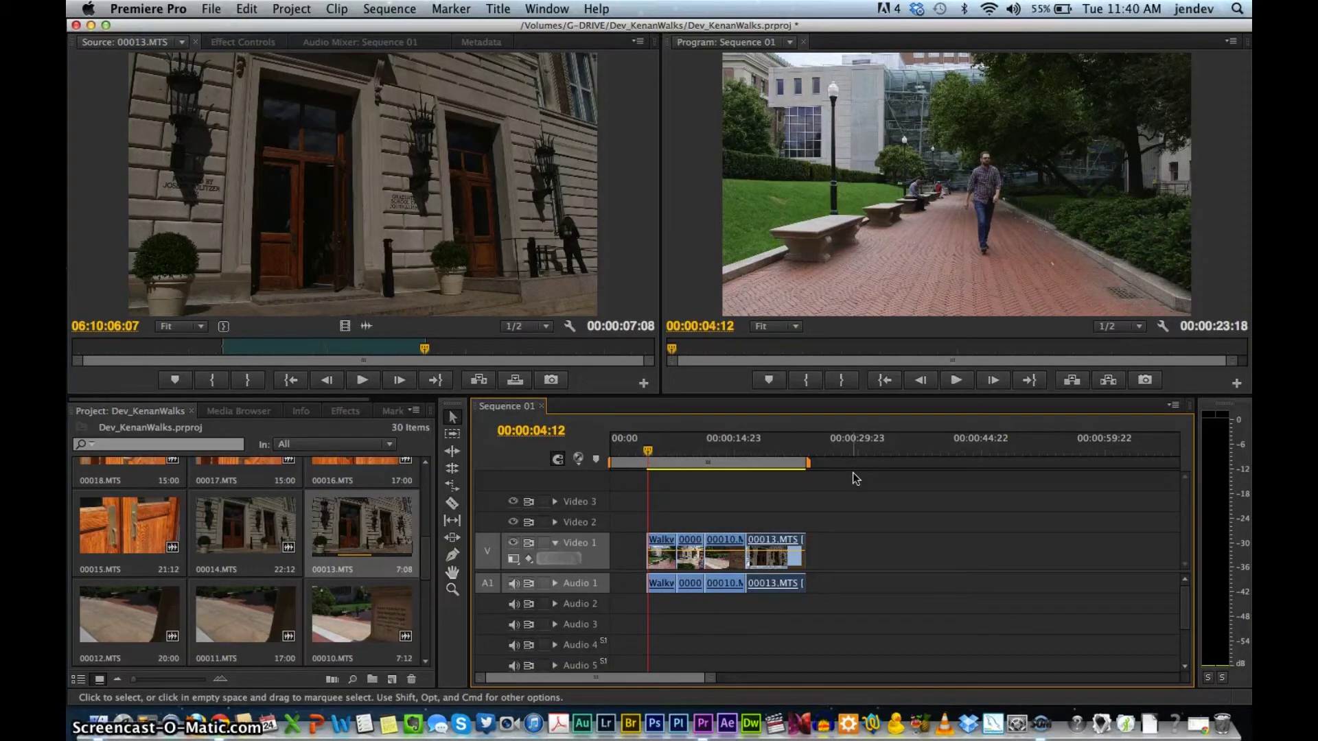
pyautogui.press('space')
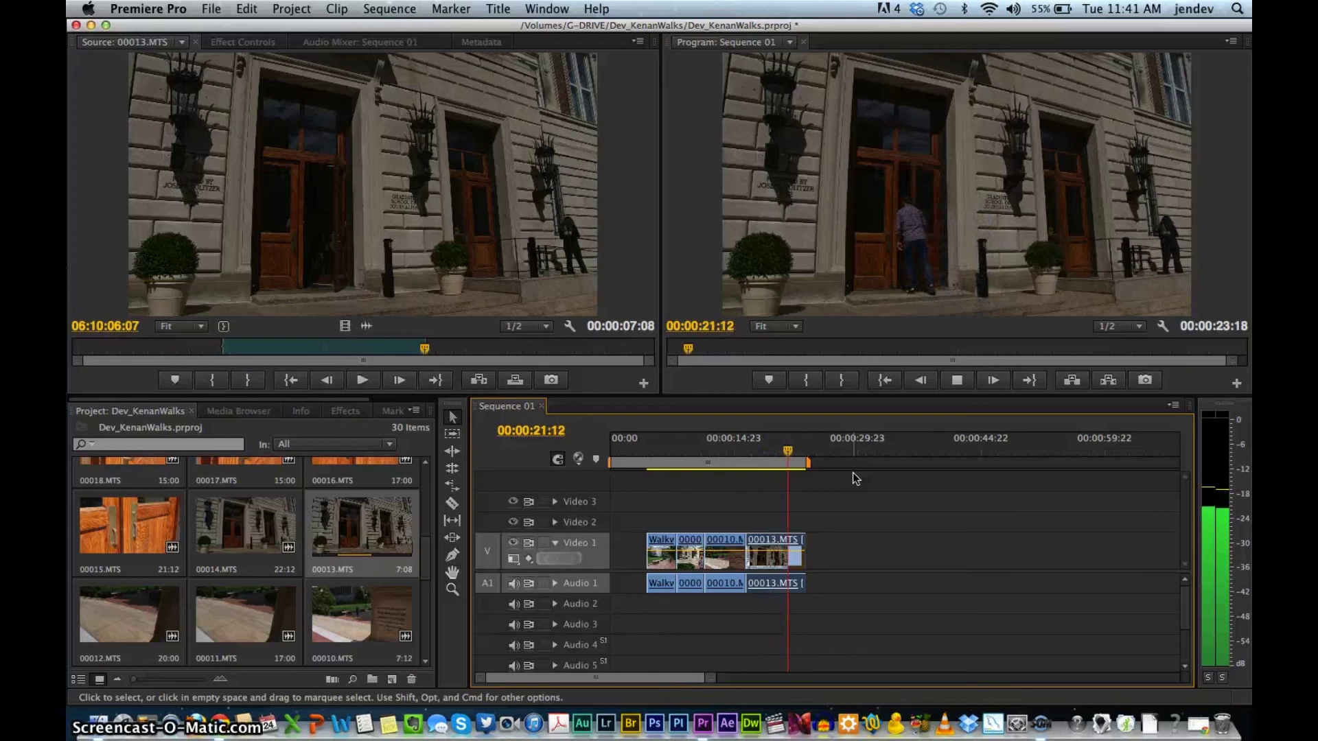
pyautogui.press('space')
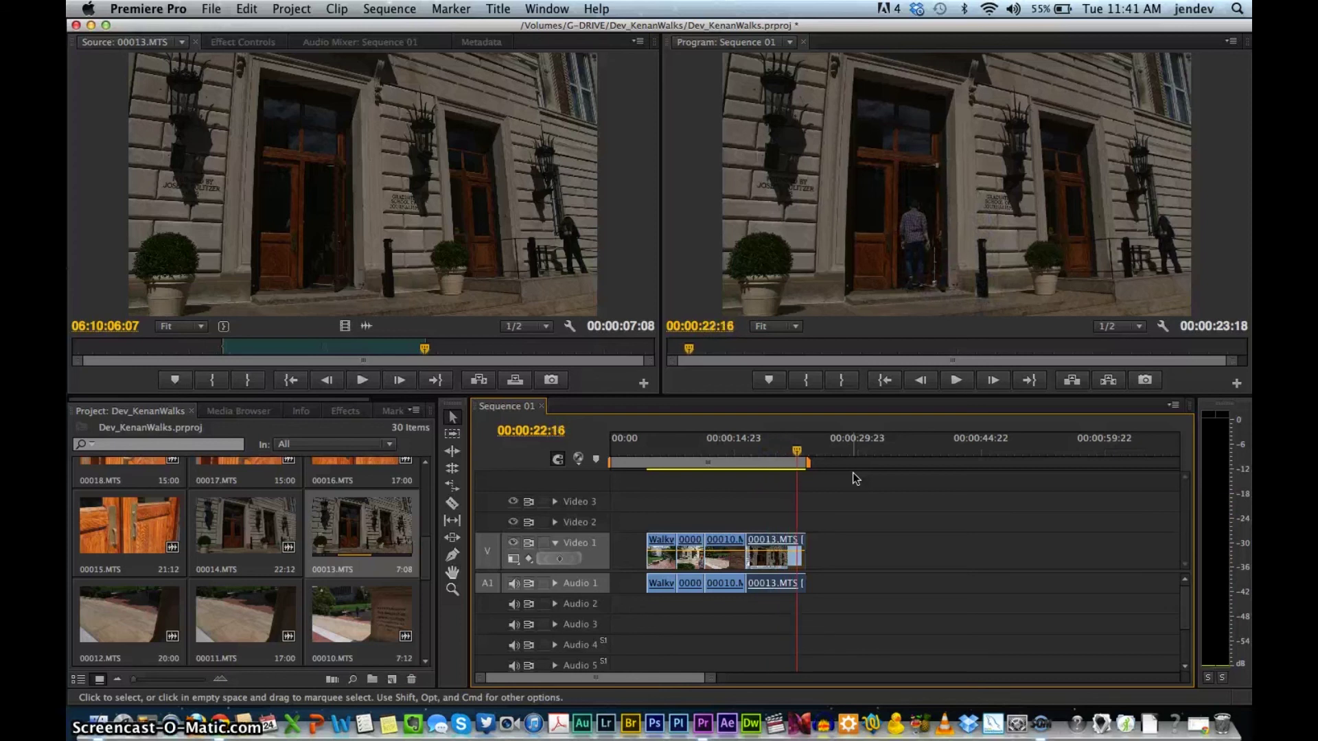